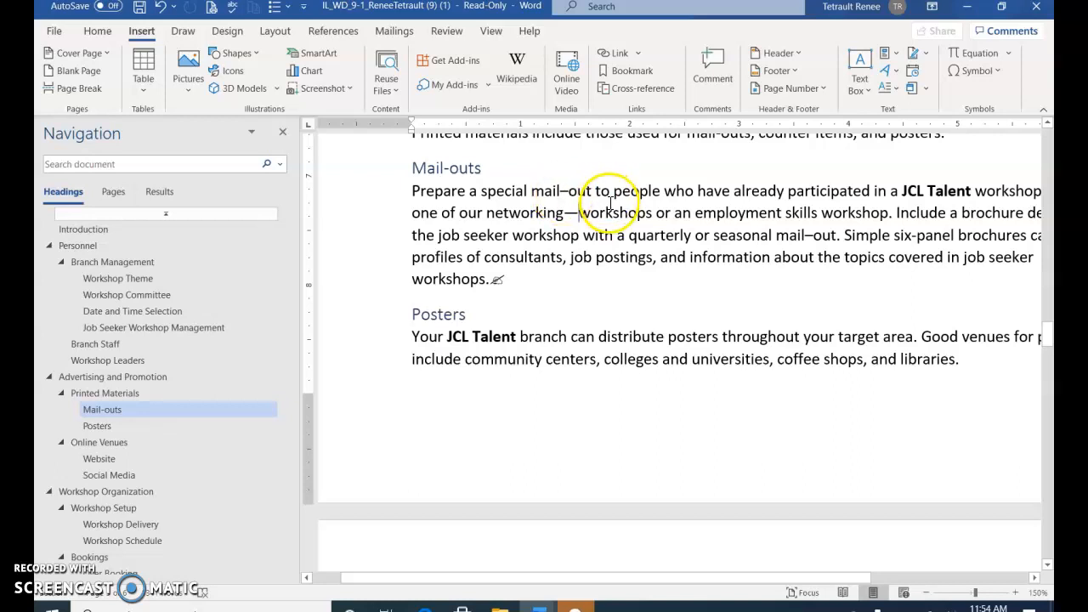
Delete the em dash between "networking" and "workshops" in the Mail-outs paragraph
key("BackSpace")
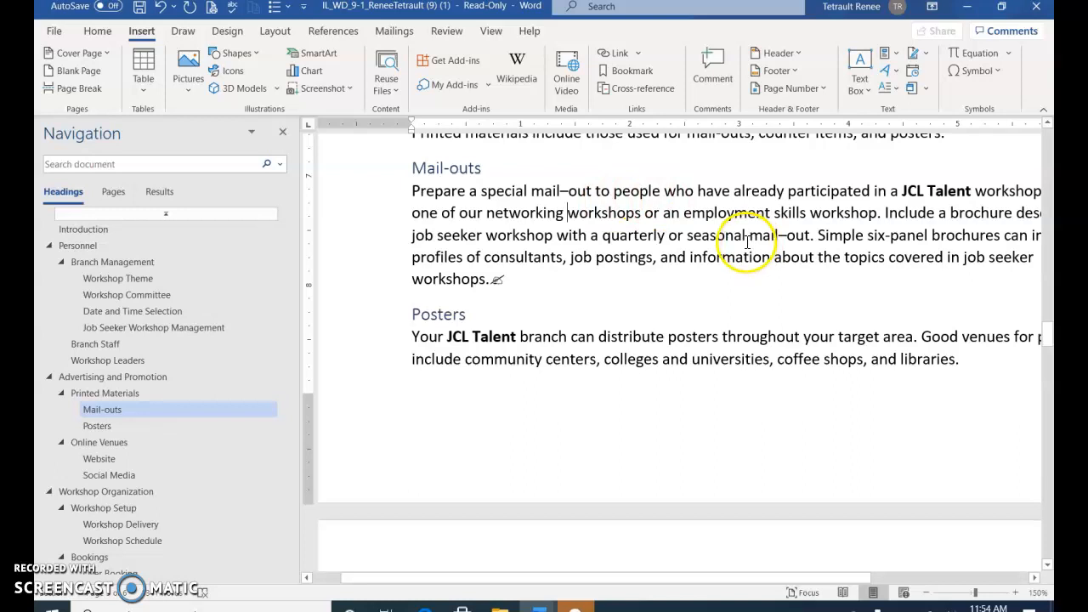
Add a blank line directly below the document title "Job Seeker Workshop Procedures"
key("ctrl+Home")
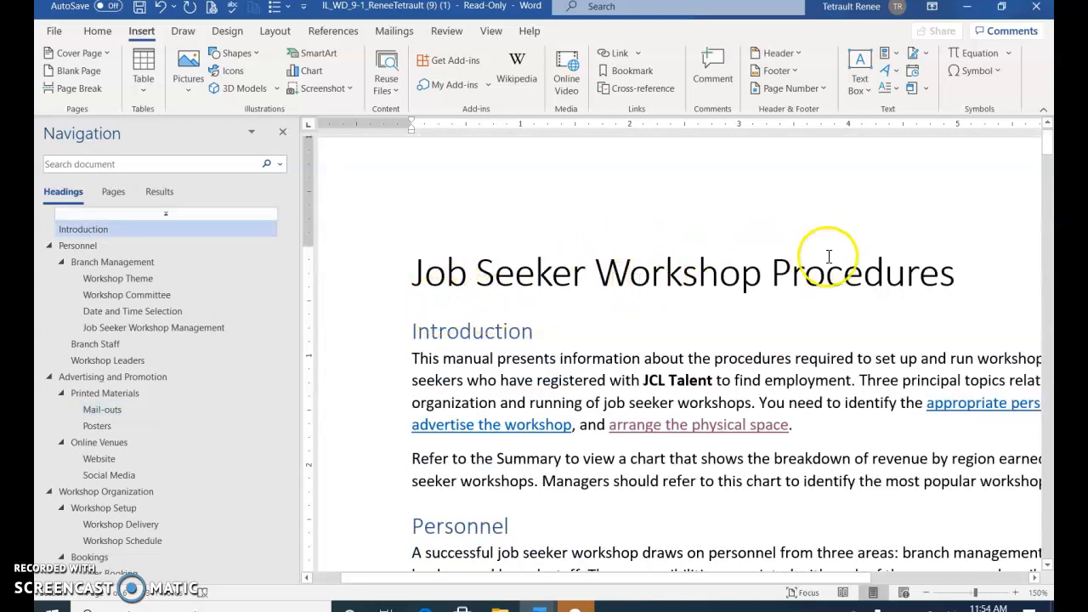
left_click(958, 274)
left_click(950, 282)
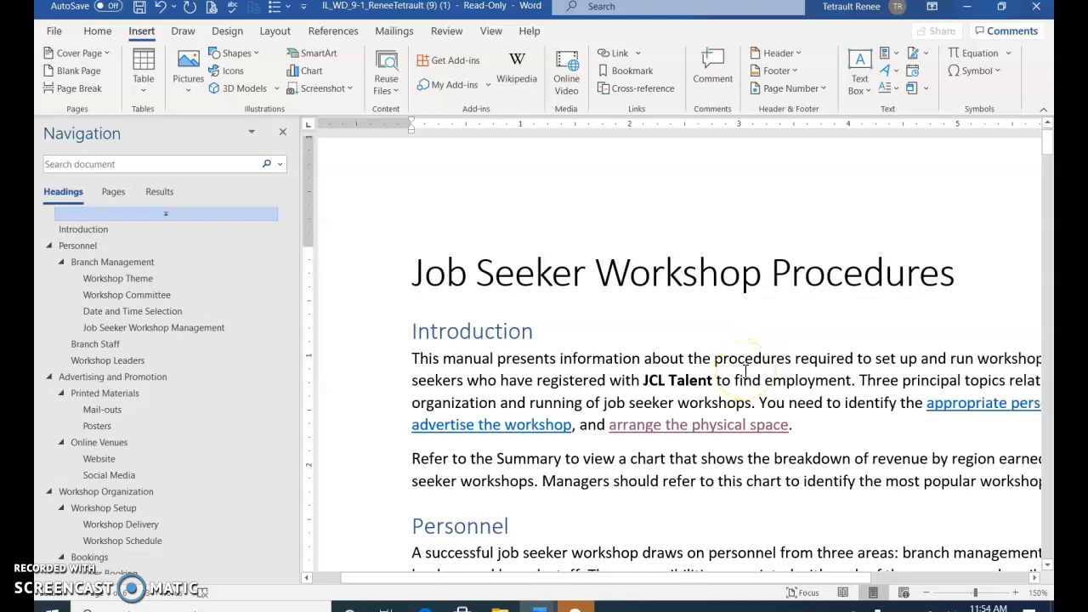
key("Return")
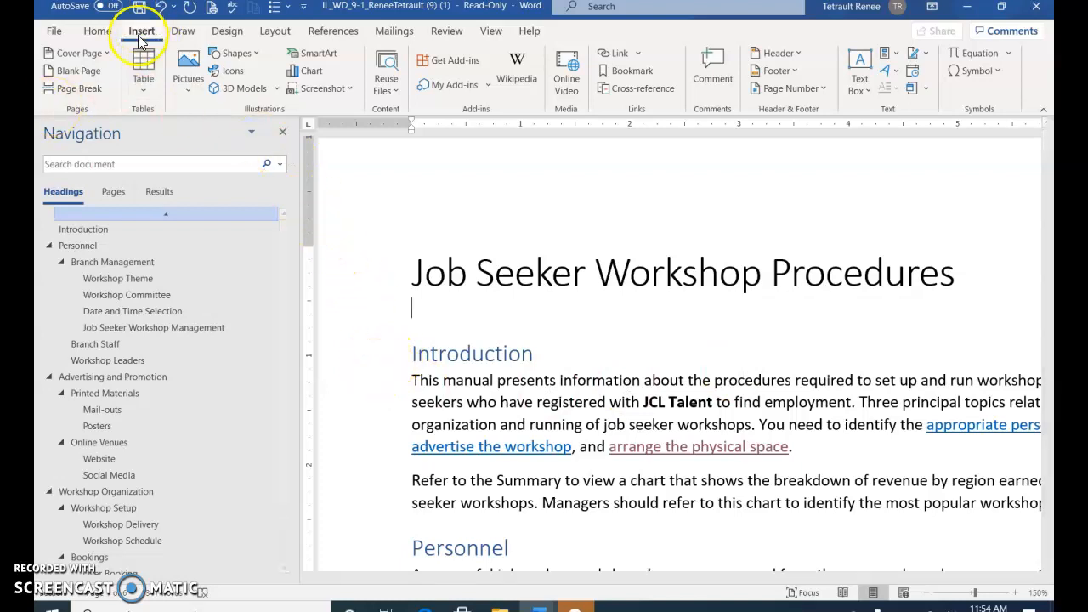
Insert three Wingdings smiley face symbols (character code 74) on the blank line below the title
left_click(995, 73)
left_click(978, 201)
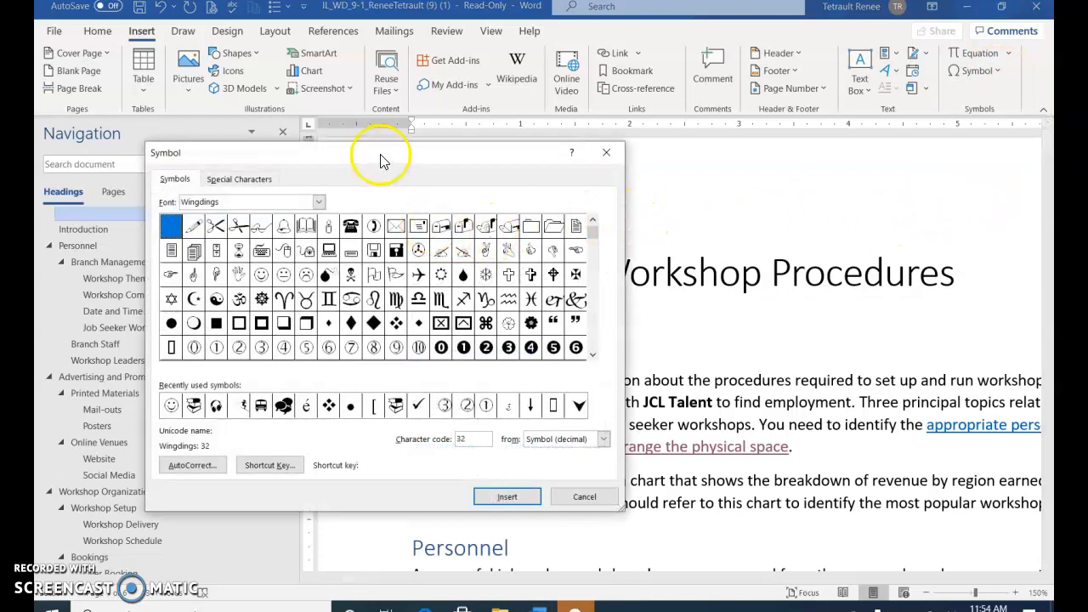
left_click(319, 202)
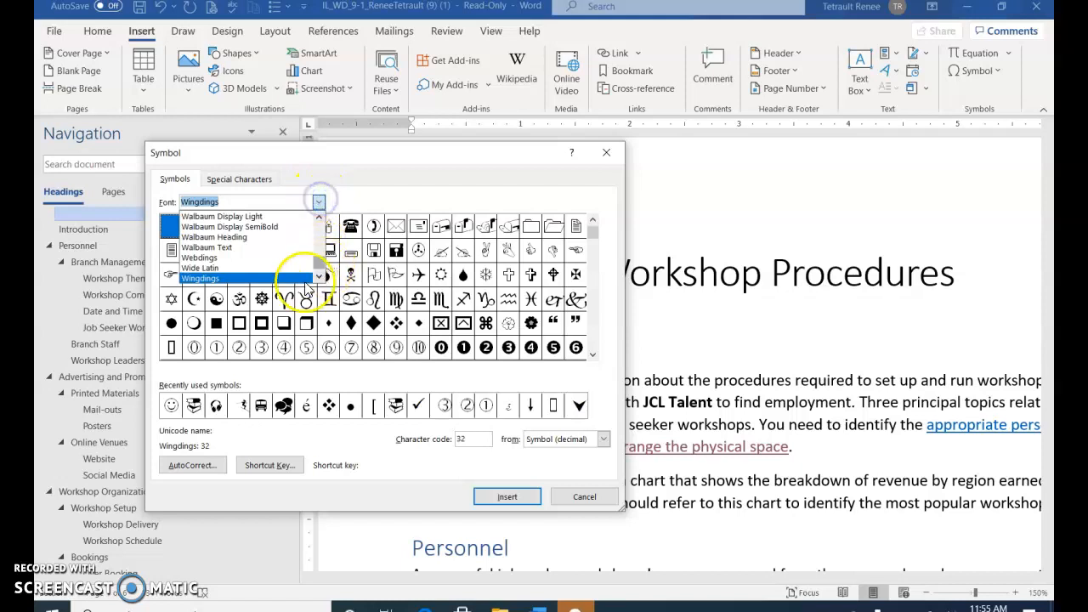
left_click(219, 279)
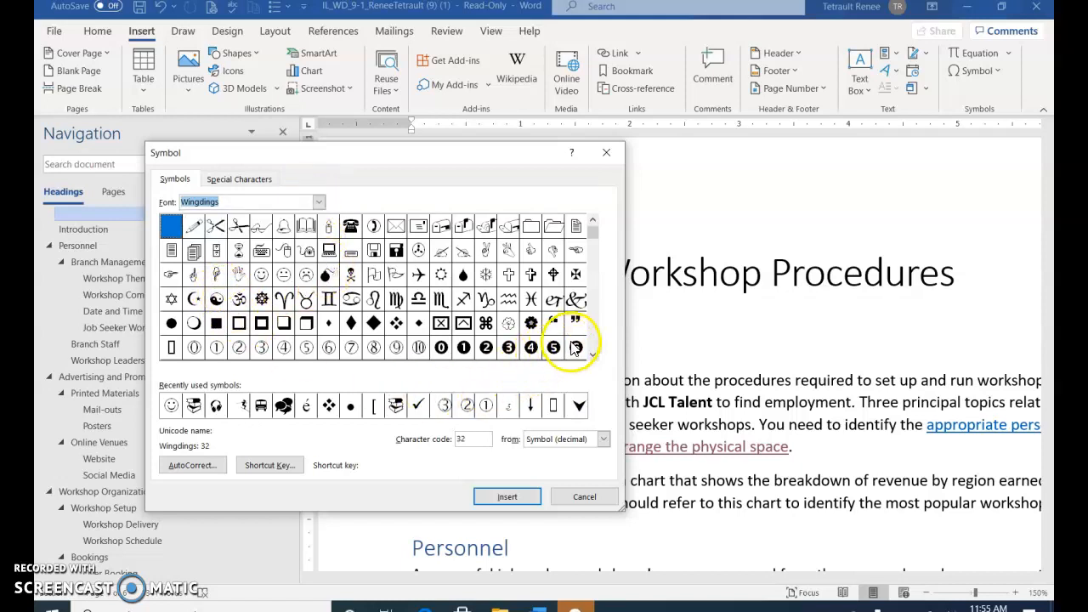
left_click(261, 275)
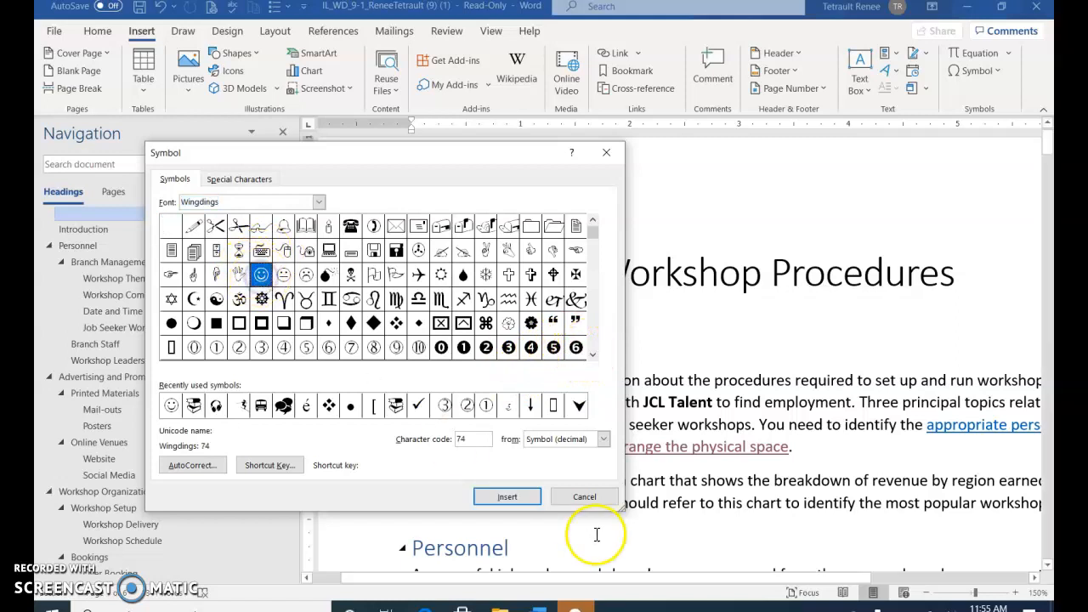
left_click(514, 499)
left_click_drag(493, 153, 842, 124)
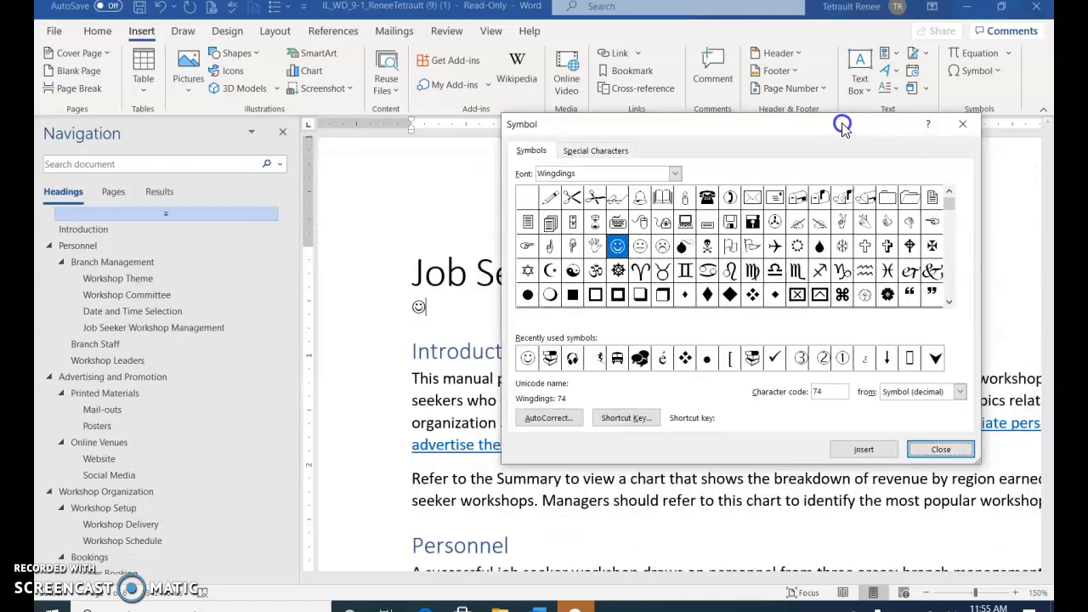
left_click(861, 448)
left_click(872, 450)
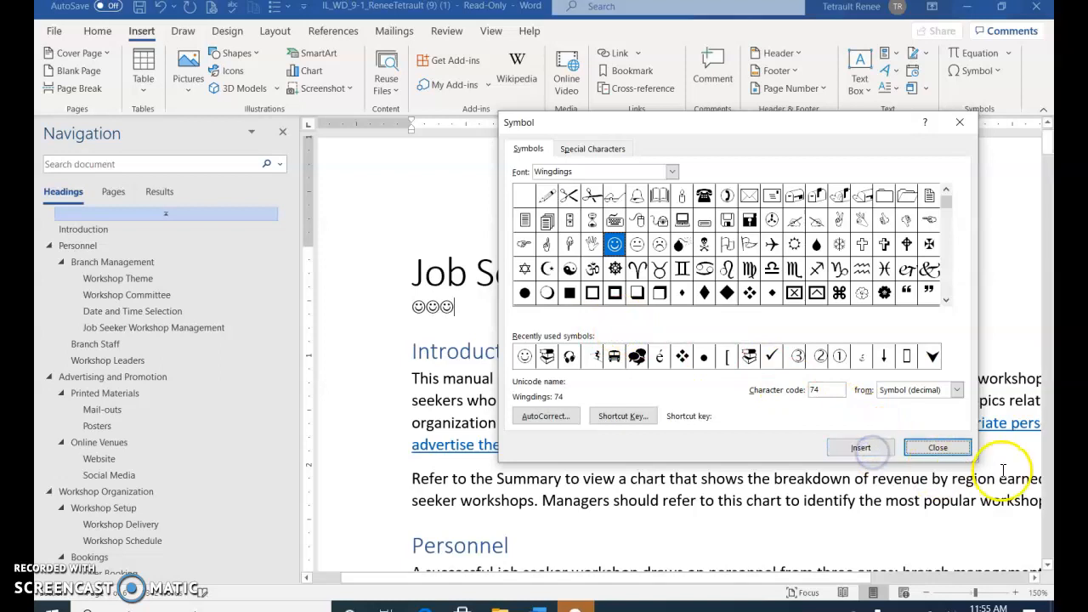
left_click(931, 449)
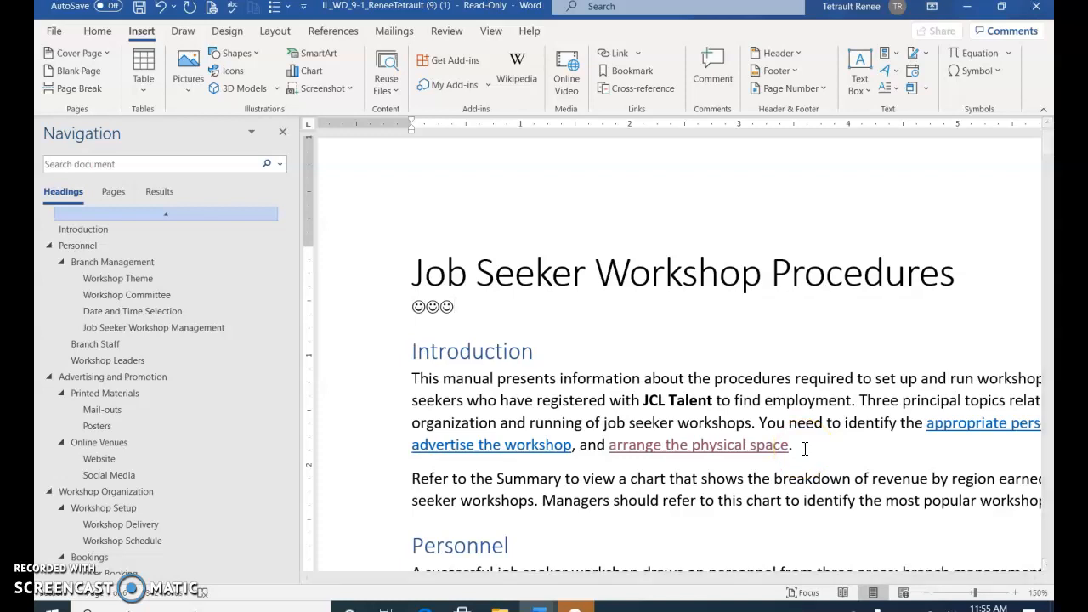
Close the Navigation pane and look through the document's pictures, chart and figure captions from beginning to end
left_click(282, 132)
scroll(578, 357, "down", 15)
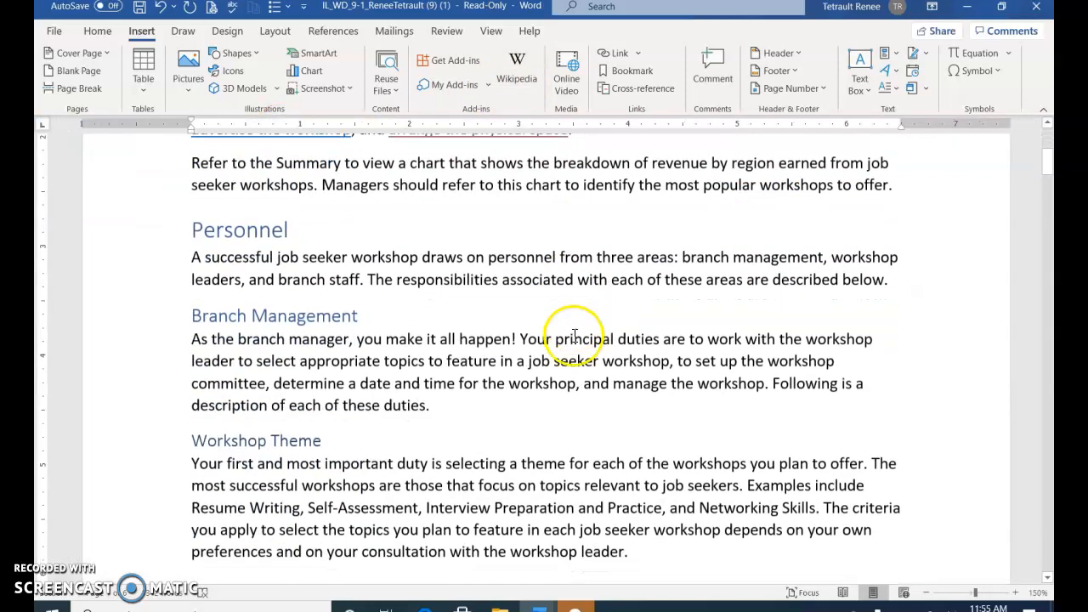
scroll(586, 374, "down", 4)
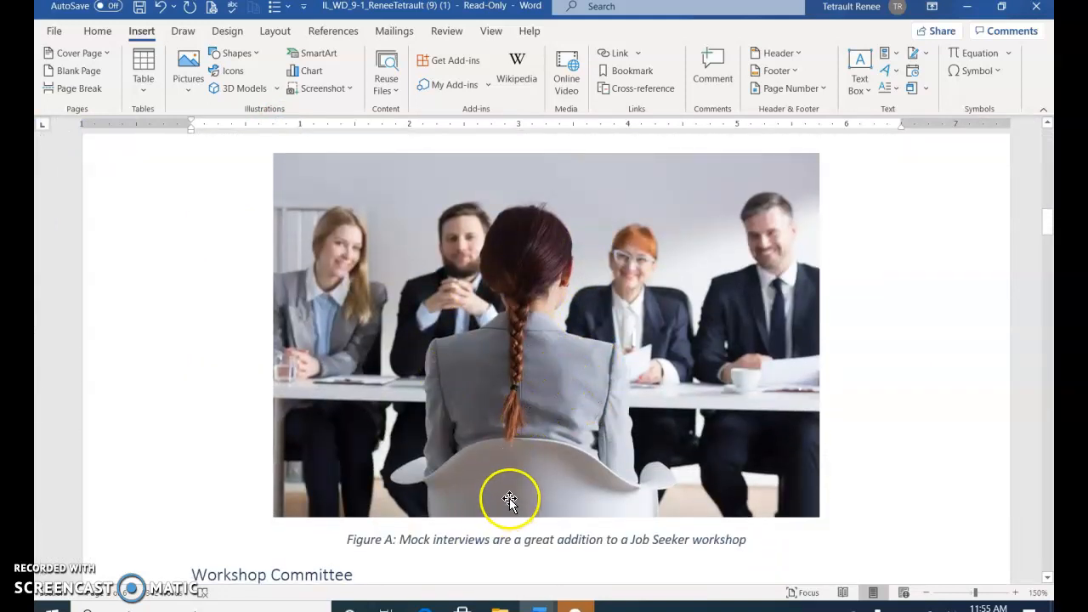
scroll(509, 498, "down", 1)
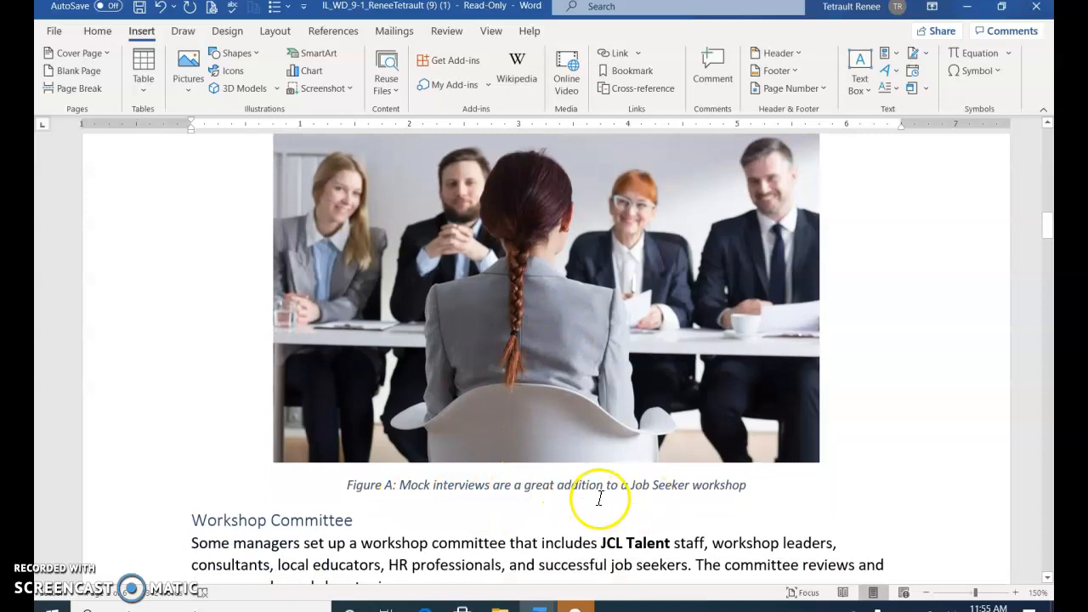
scroll(599, 499, "down", 10)
scroll(609, 506, "down", 8)
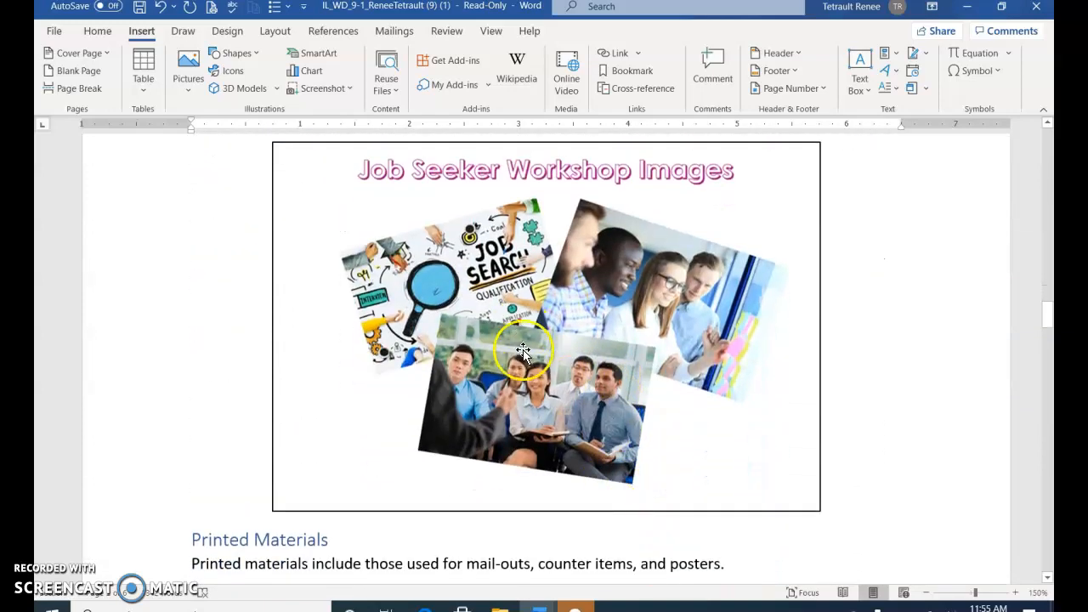
scroll(578, 478, "down", 10)
scroll(597, 486, "down", 12)
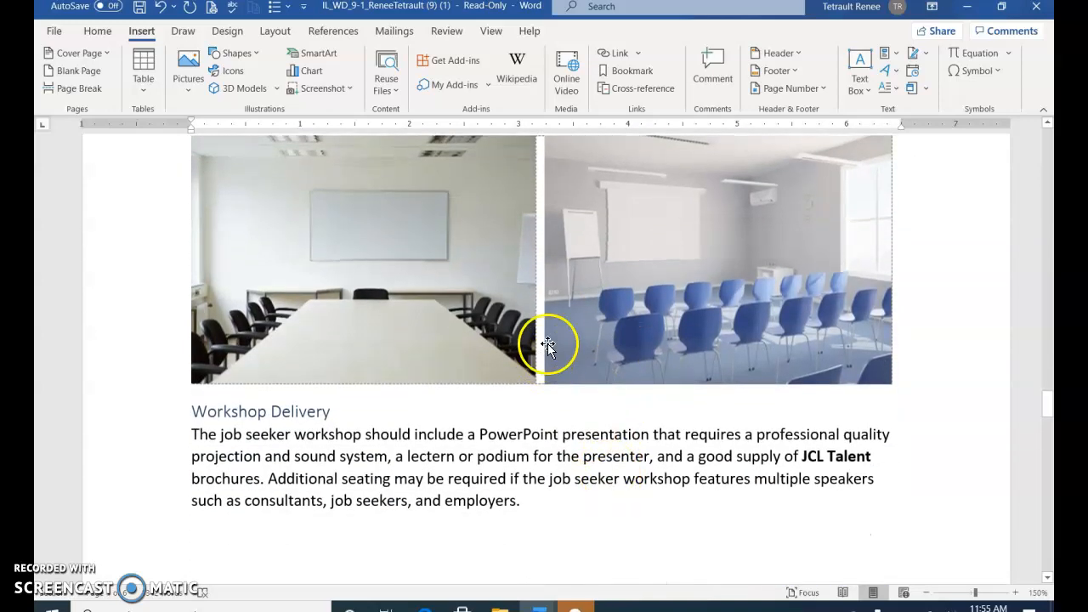
scroll(521, 376, "down", 10)
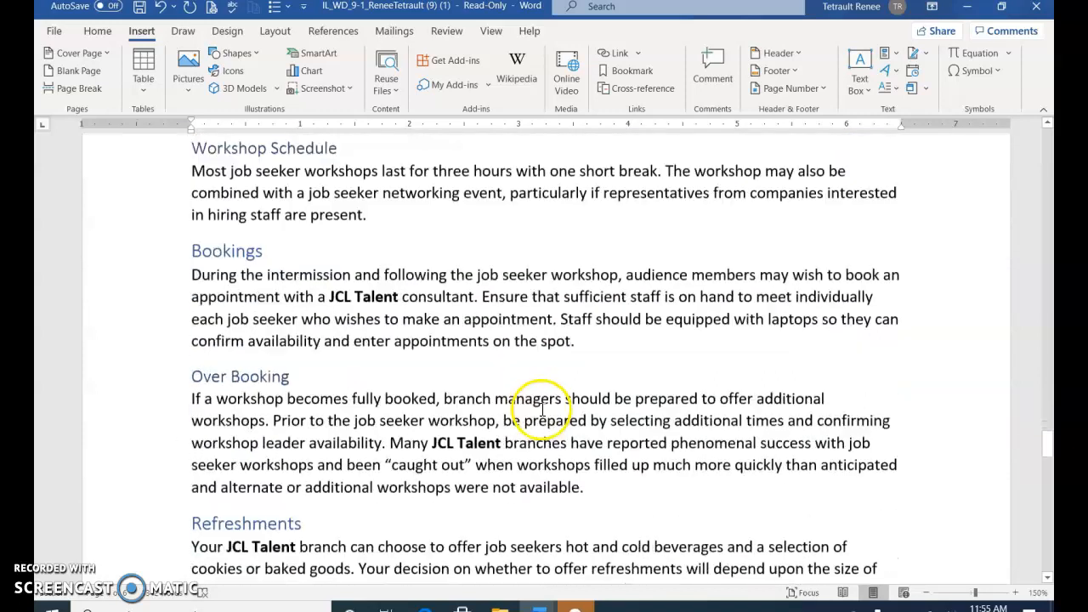
scroll(543, 409, "down", 6)
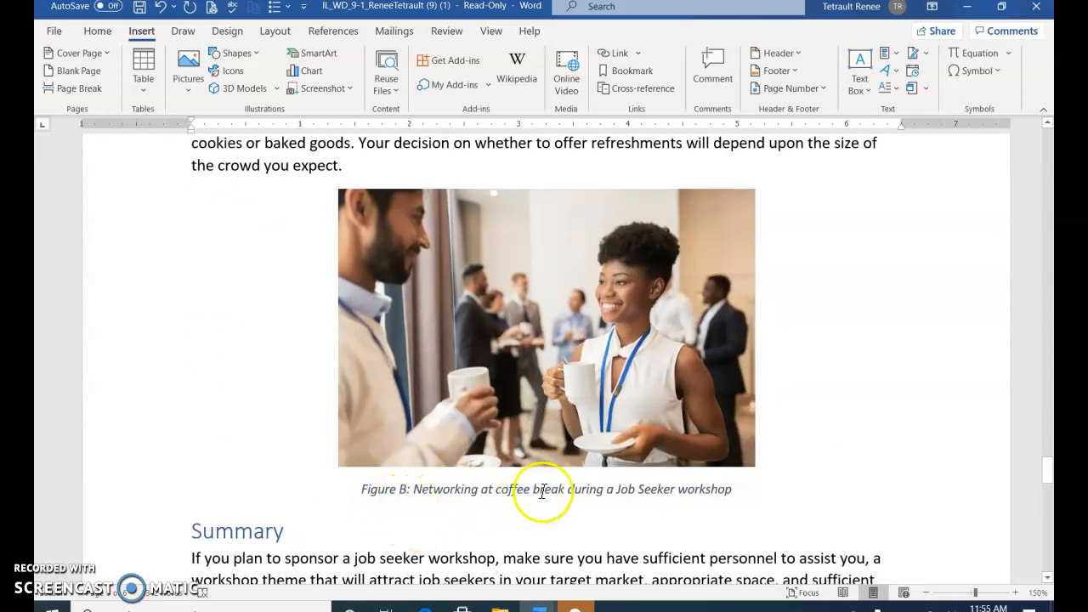
scroll(541, 501, "down", 8)
scroll(656, 468, "down", 4)
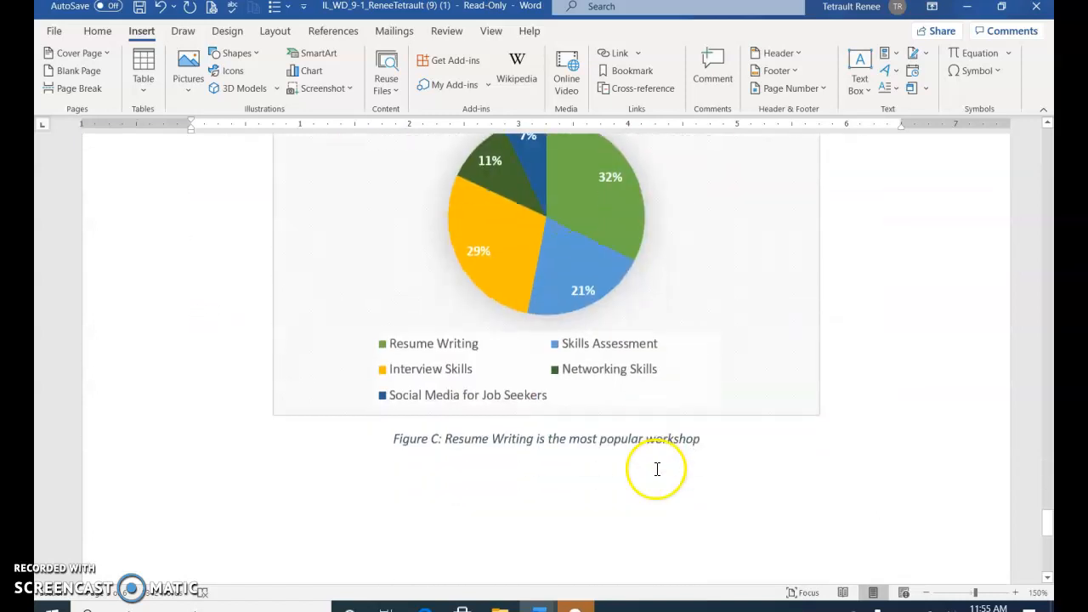
scroll(656, 469, "up", 3)
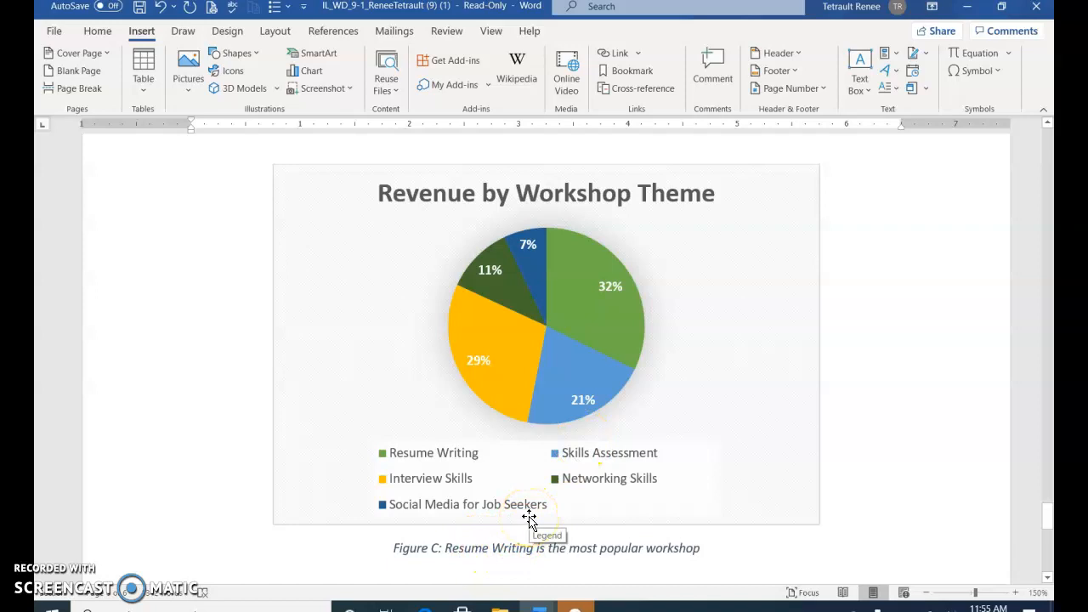
key("ctrl+Home")
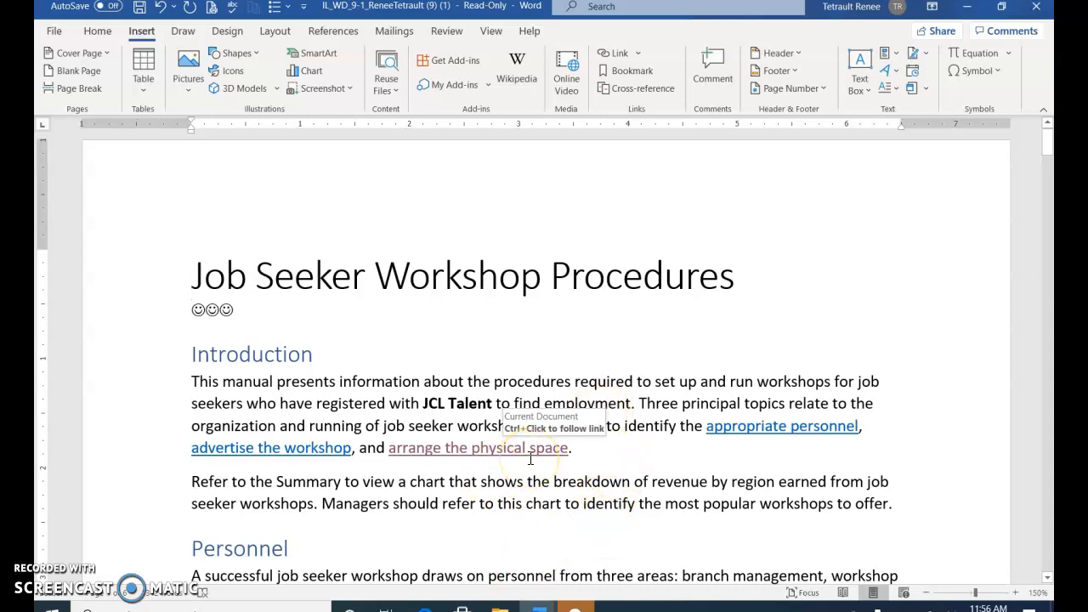
scroll(539, 456, "down", 10)
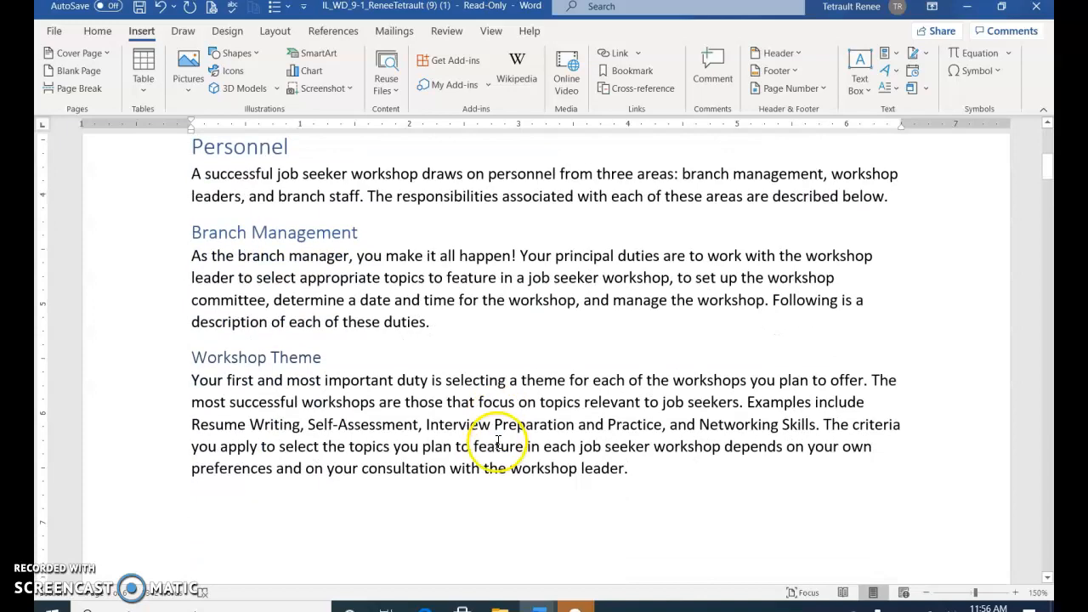
scroll(504, 442, "up", 10)
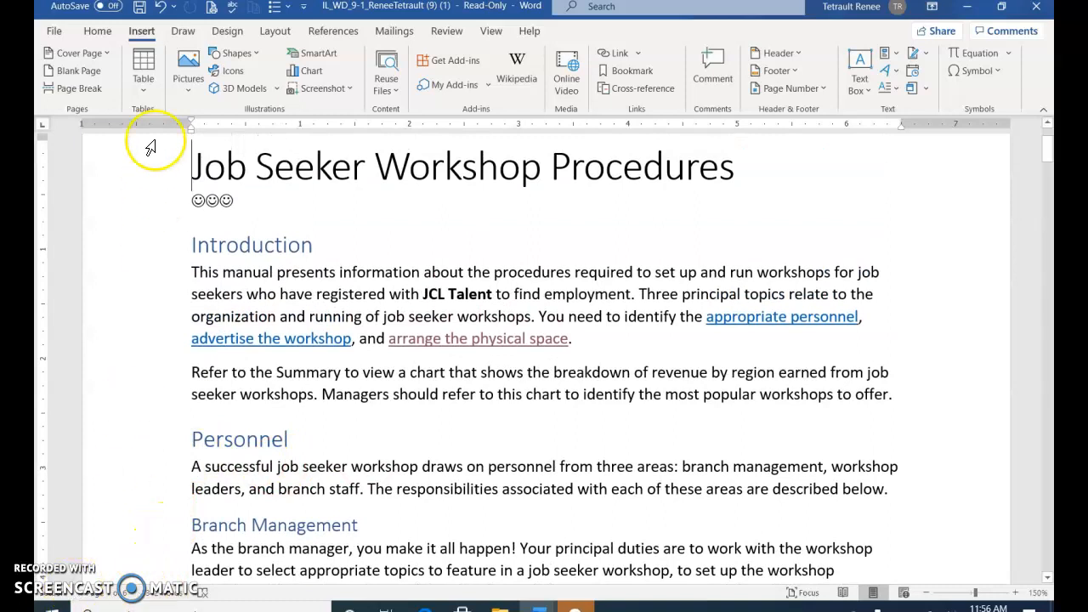
Show the Navigation pane and go to the Advertising and Promotion heading
left_click(491, 34)
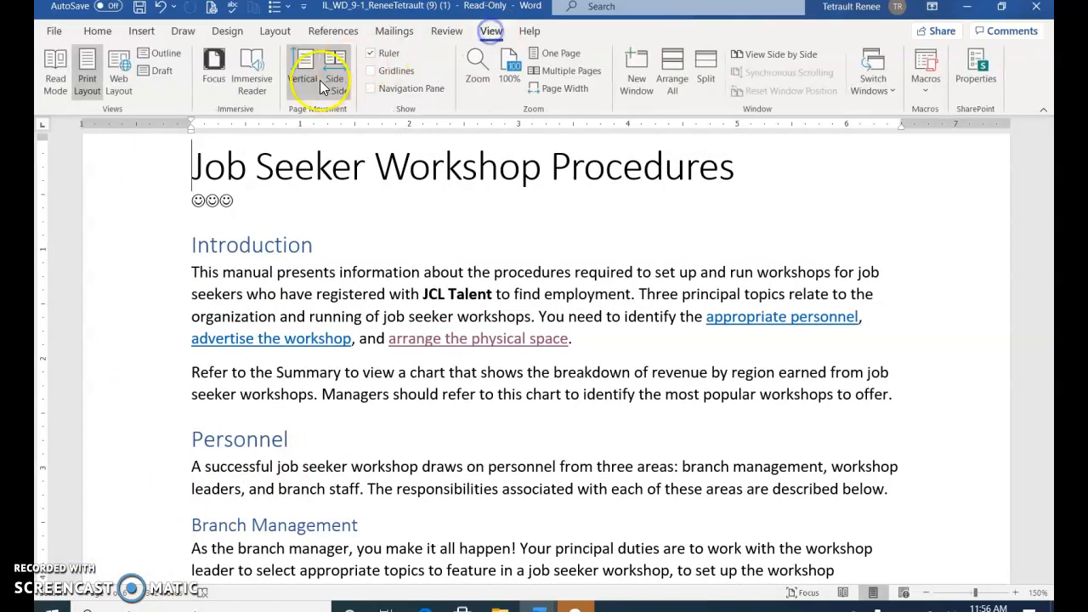
left_click(373, 89)
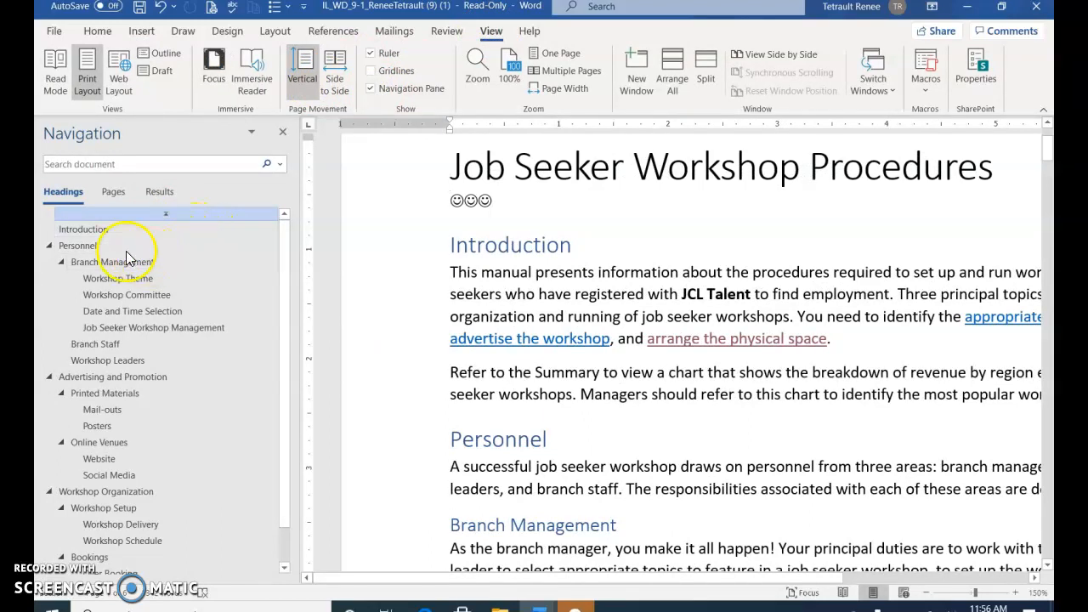
scroll(174, 323, "down", 1)
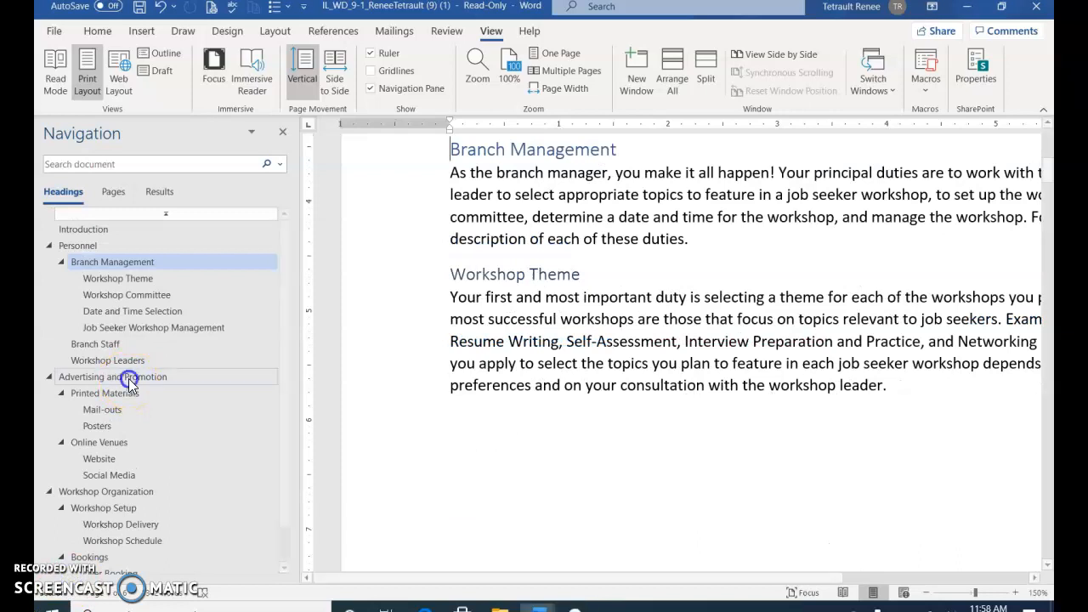
left_click(127, 378)
Start a Figure caption for the Job Seeker Workshop Images graphic and set its numbering format to A, B, C
left_click(776, 438)
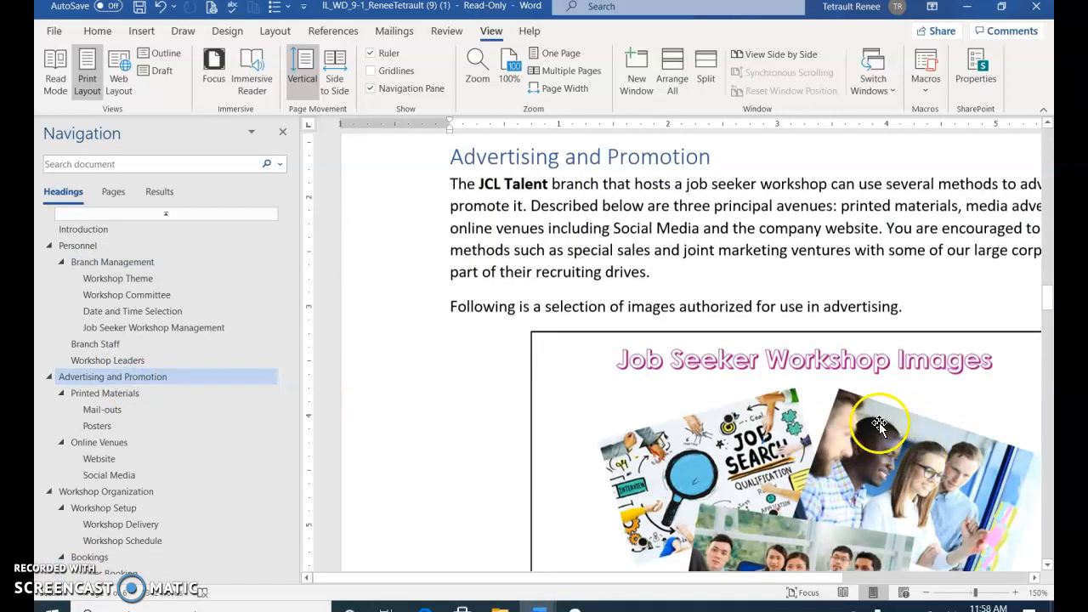
scroll(764, 425, "down", 3)
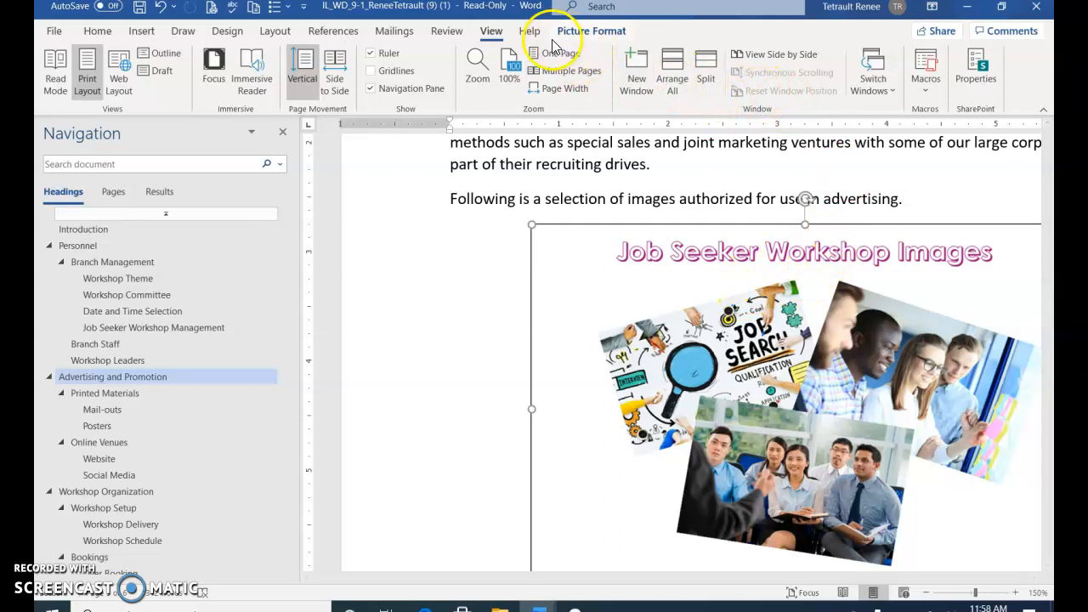
left_click(343, 37)
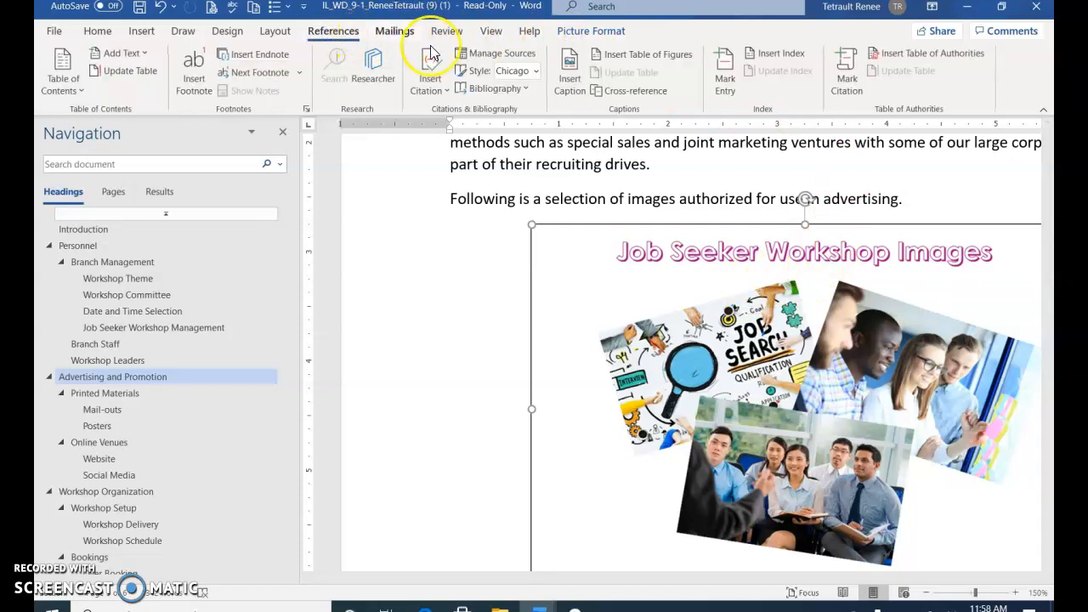
left_click(570, 84)
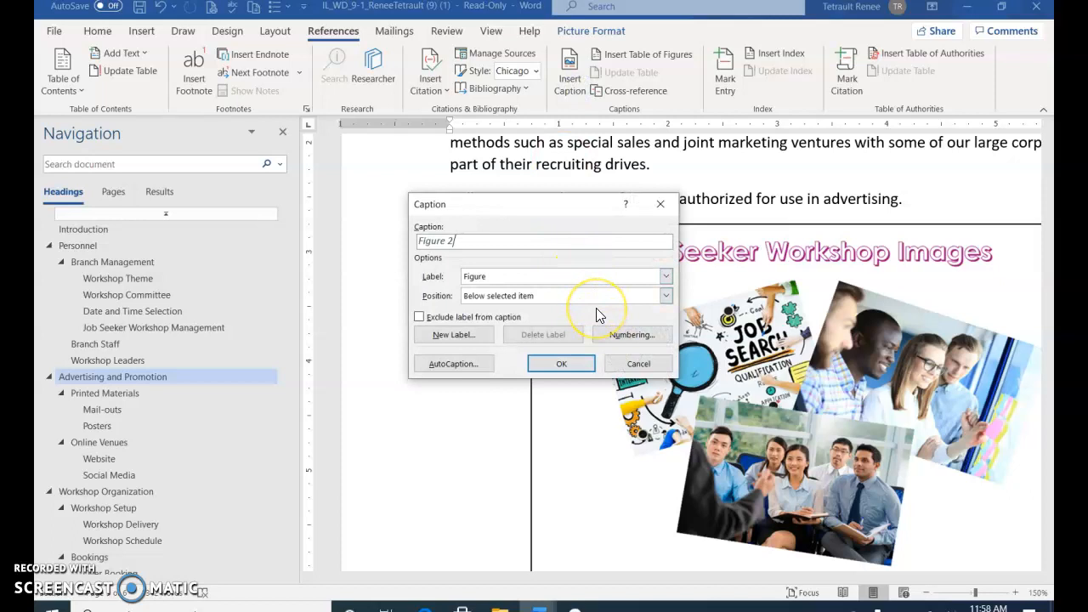
left_click(638, 337)
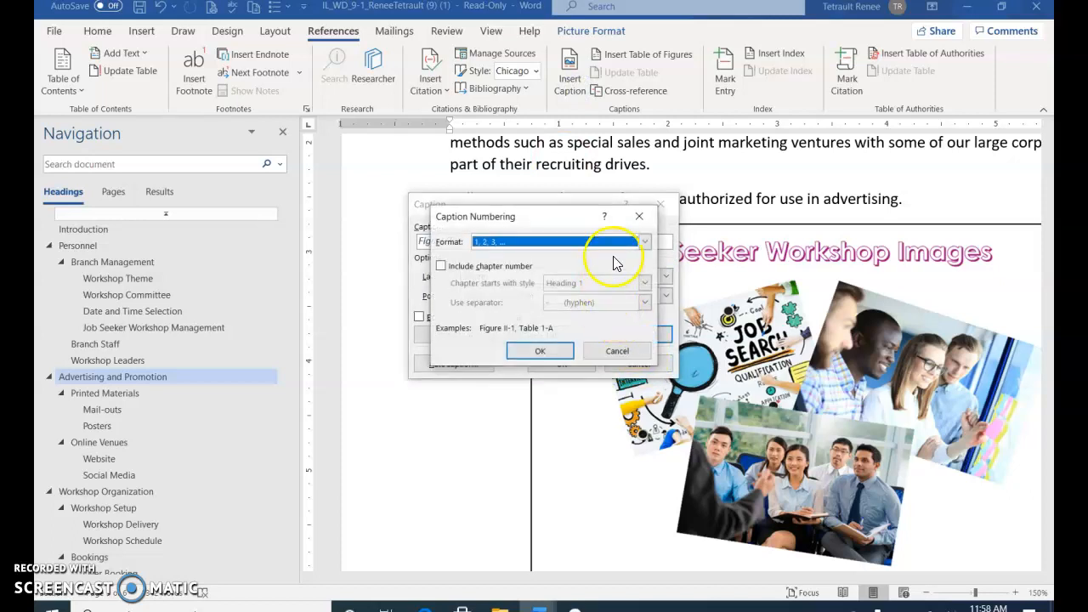
left_click(643, 244)
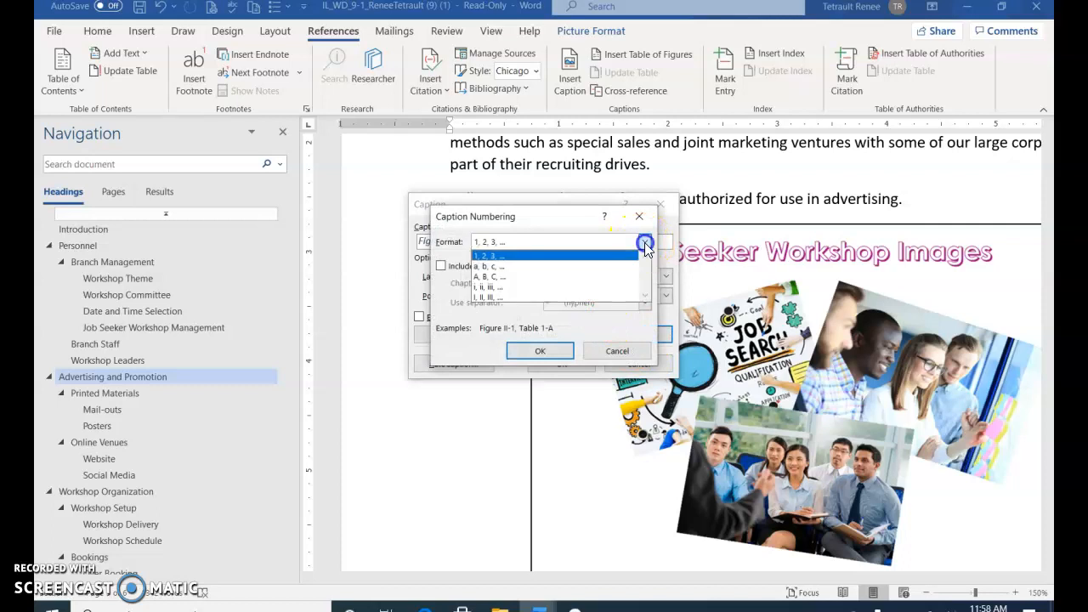
left_click(510, 285)
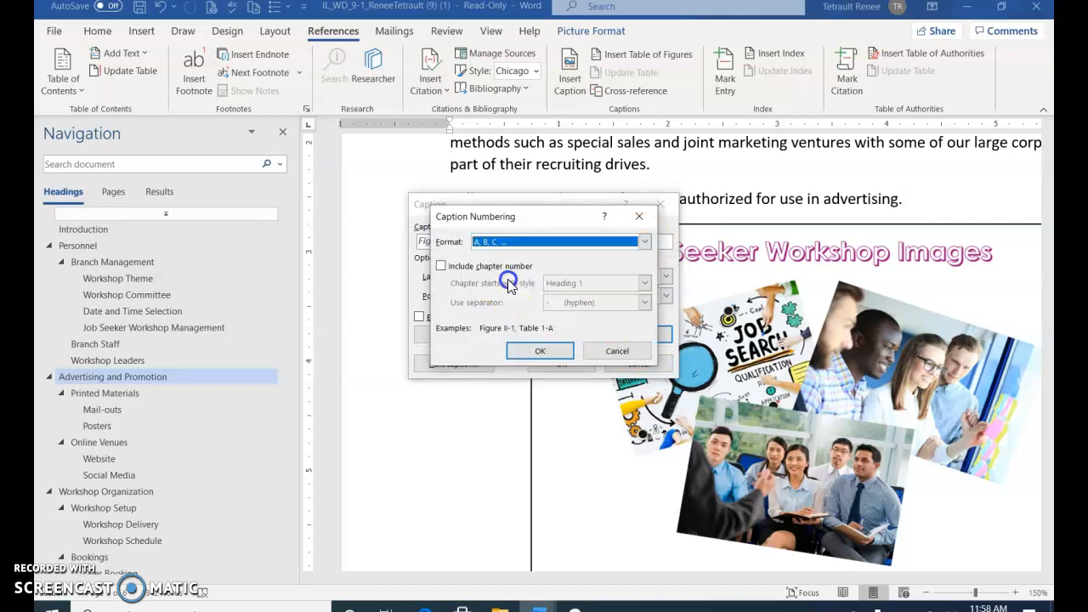
left_click(537, 354)
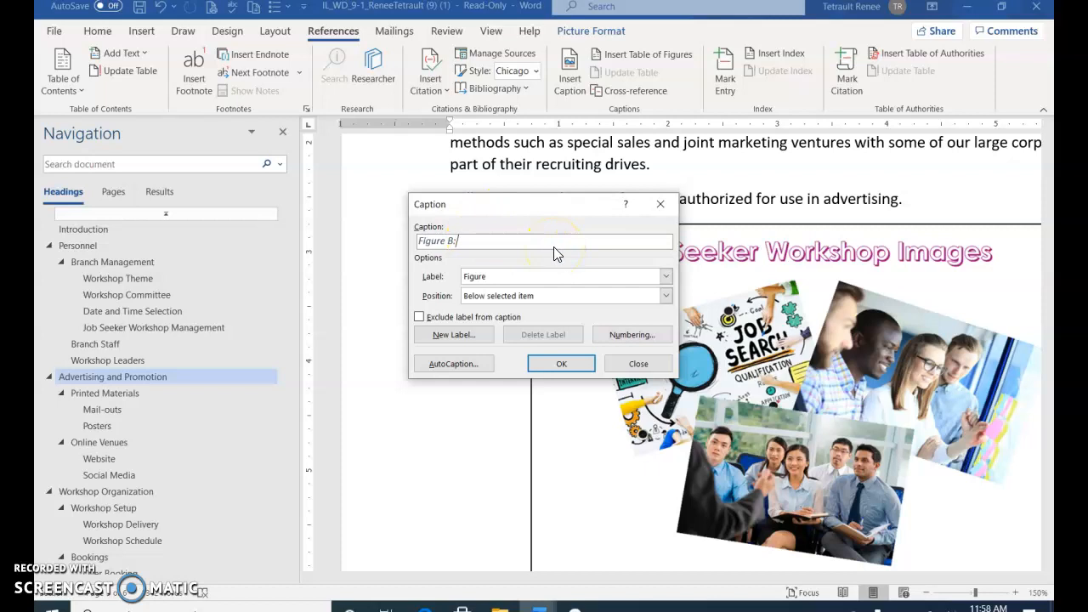
Complete the workshop images caption with the text ": Choose appropriate workshop image", using the 1, 2, 3 numbering format, and insert it below the graphic
type(":")
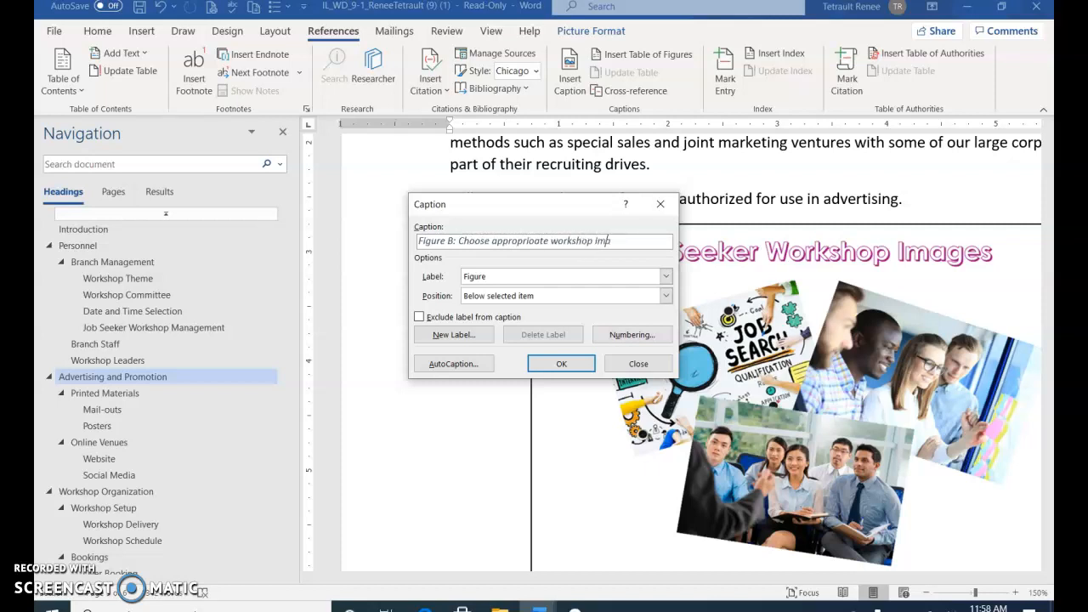
left_click(45, 593)
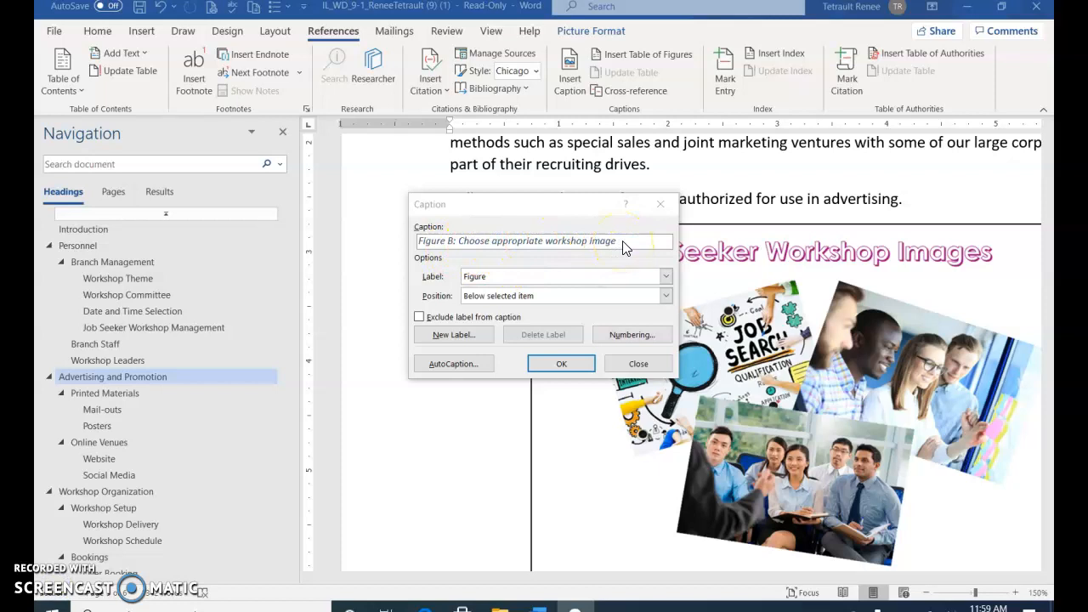
left_click(608, 336)
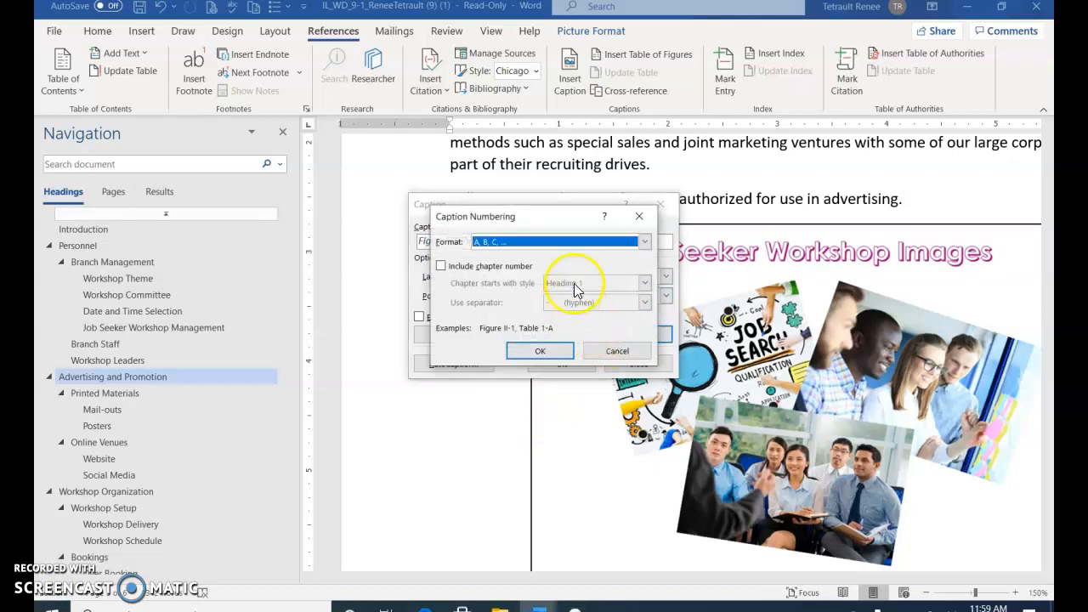
left_click(645, 243)
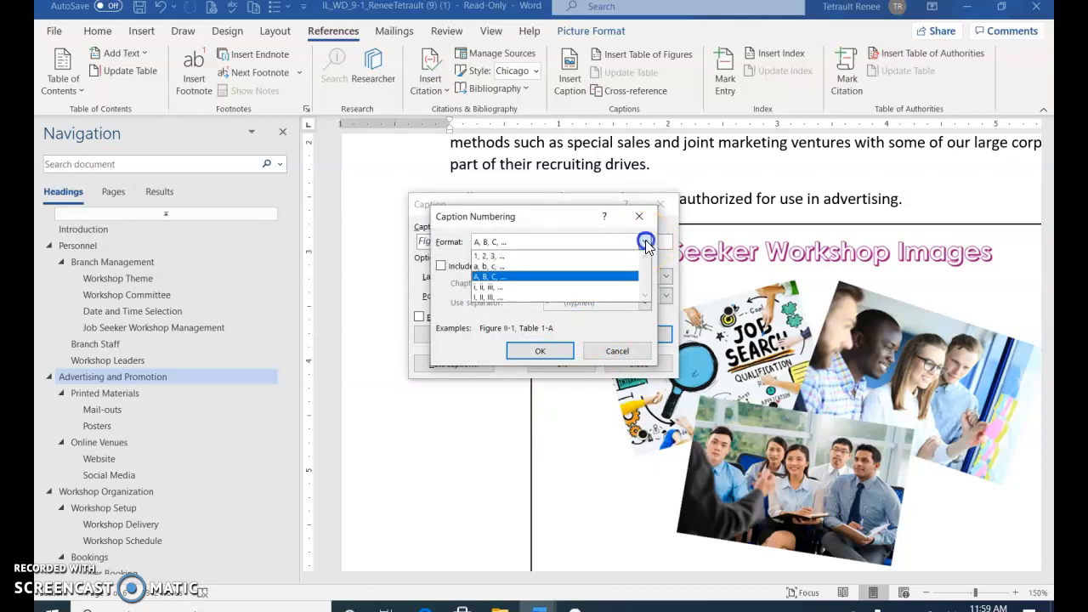
left_click(502, 256)
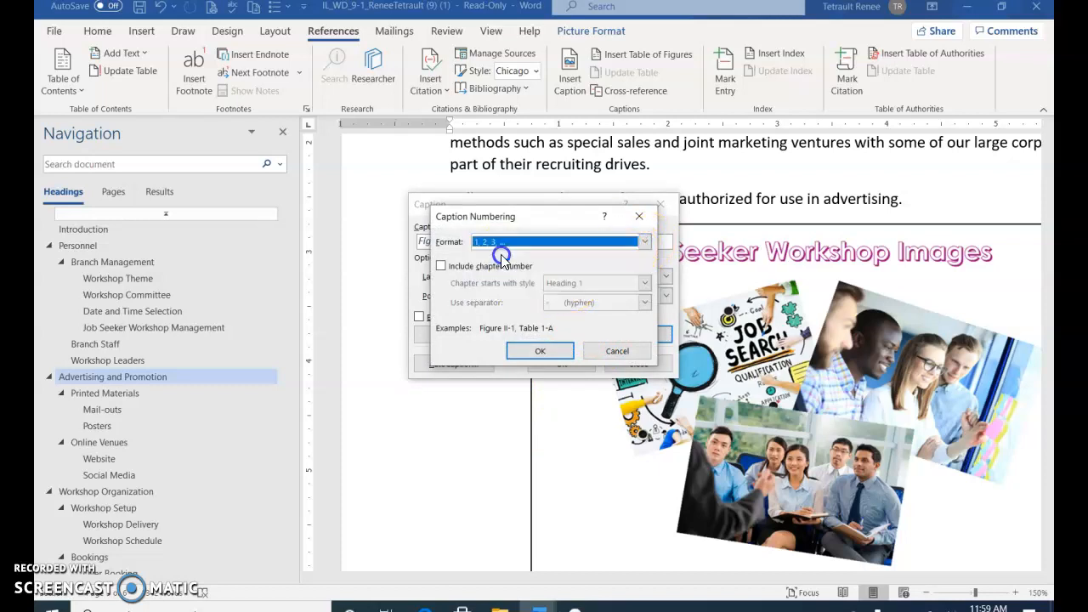
left_click(522, 350)
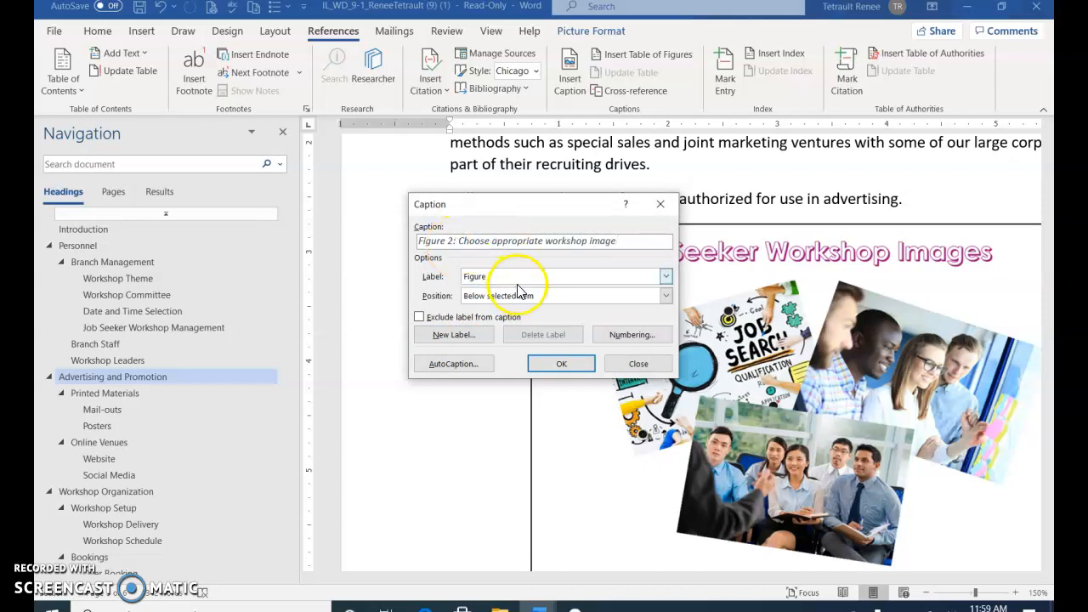
left_click(561, 364)
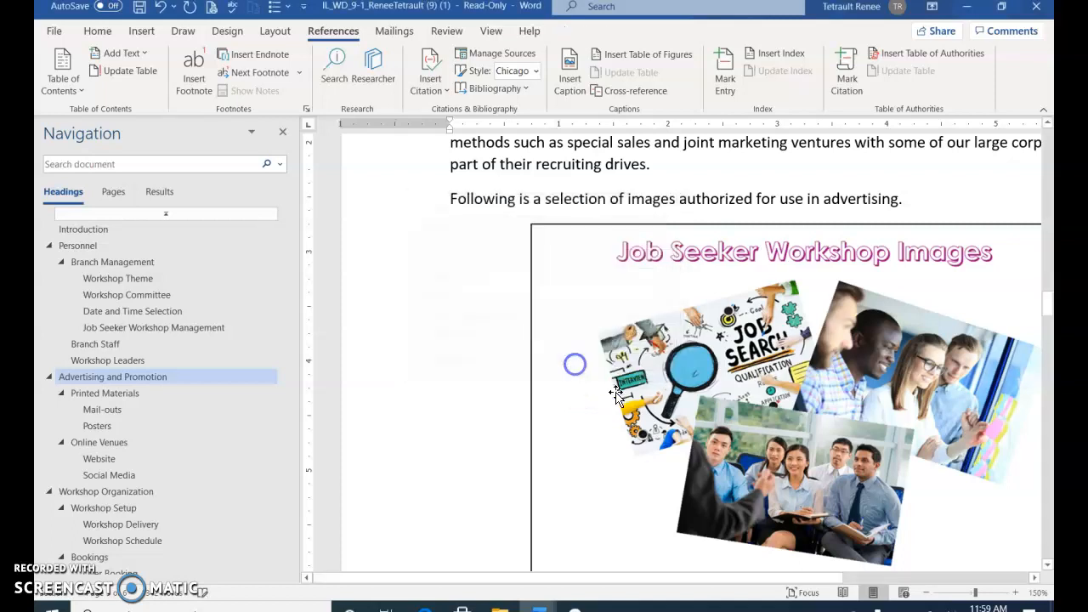
scroll(646, 424, "down", 2)
scroll(748, 502, "down", 1)
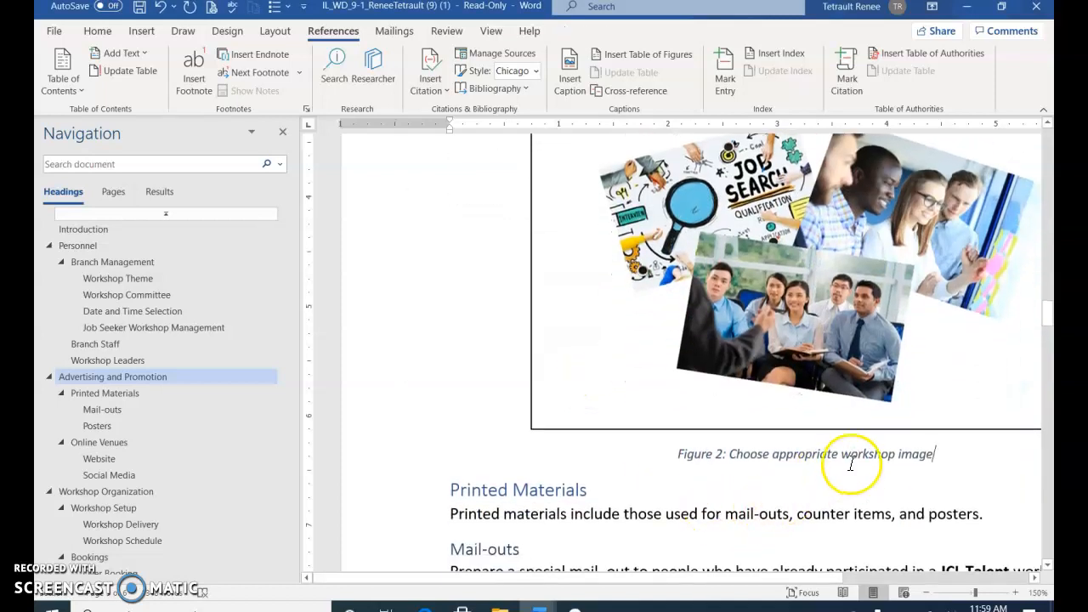
Go back to the mock interview picture under Workshop Theme and examine its Figure 1 caption
scroll(842, 468, "up", 15)
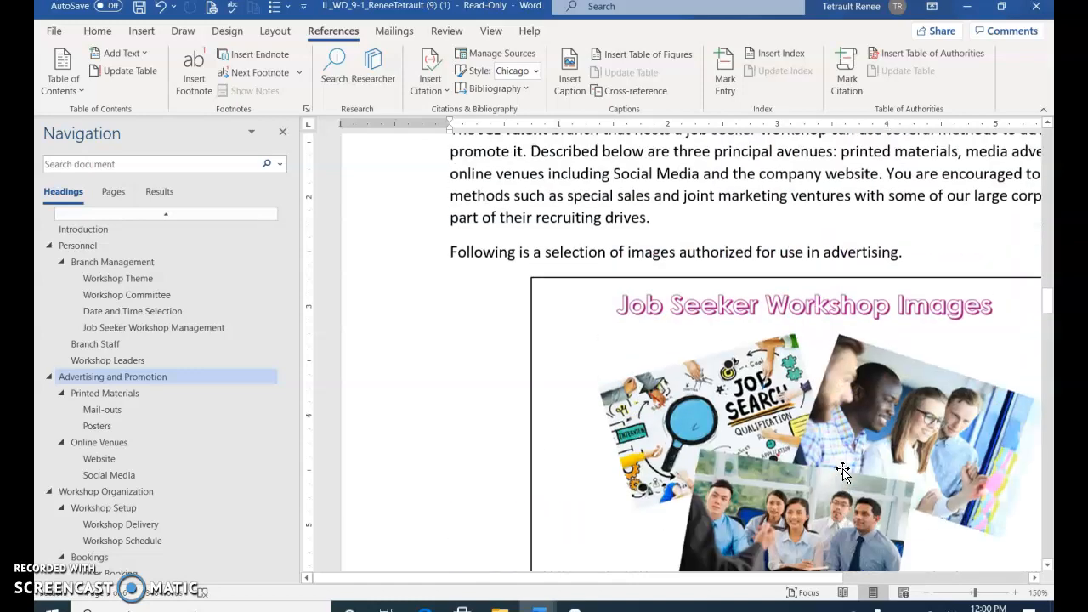
scroll(844, 468, "up", 6)
scroll(785, 476, "down", 2)
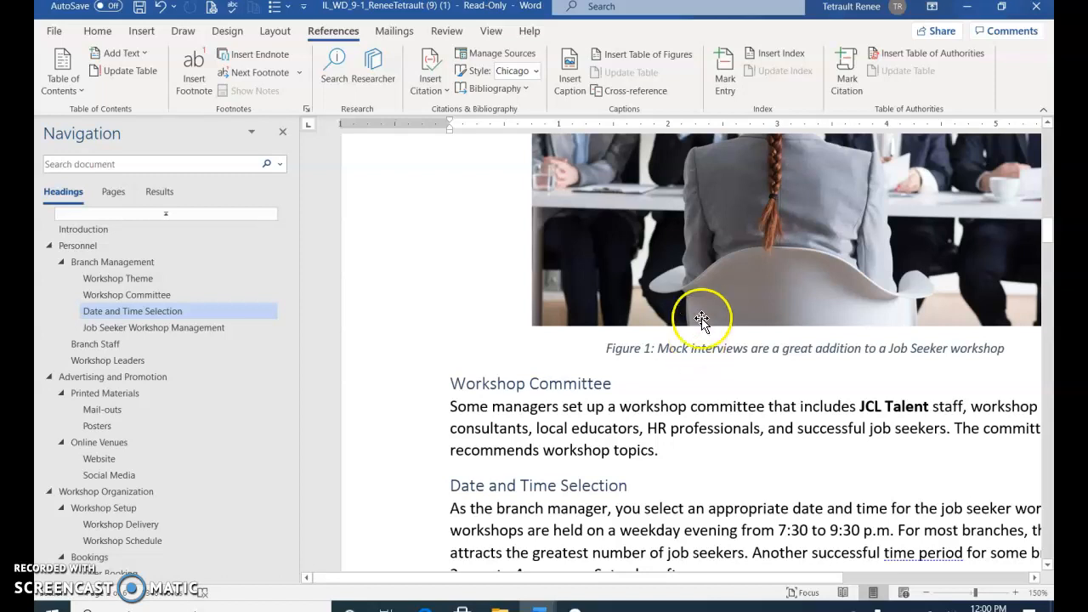
left_click(713, 282)
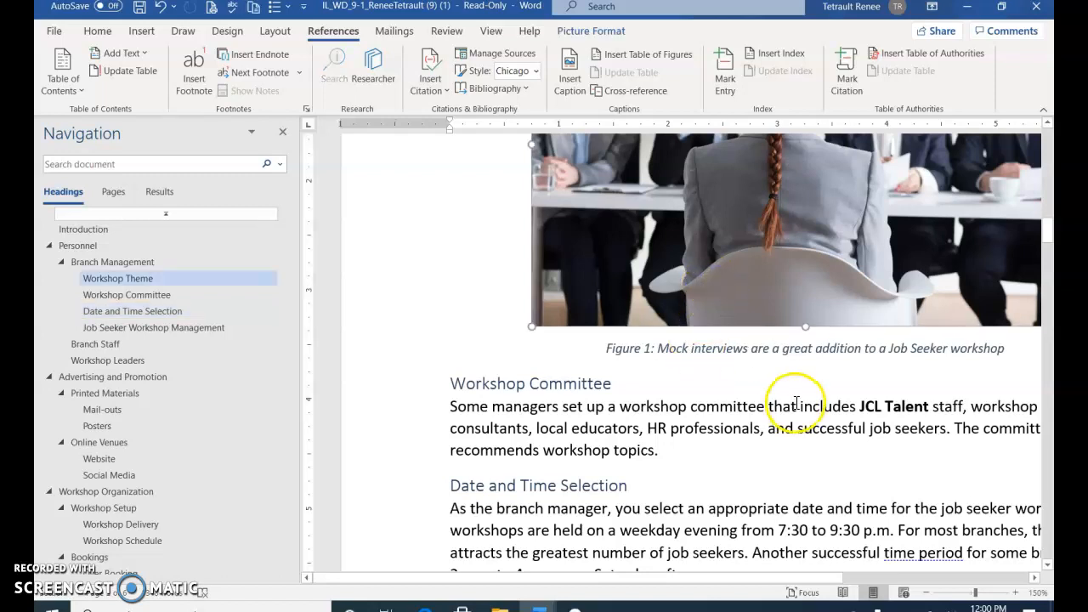
scroll(799, 404, "up", 3)
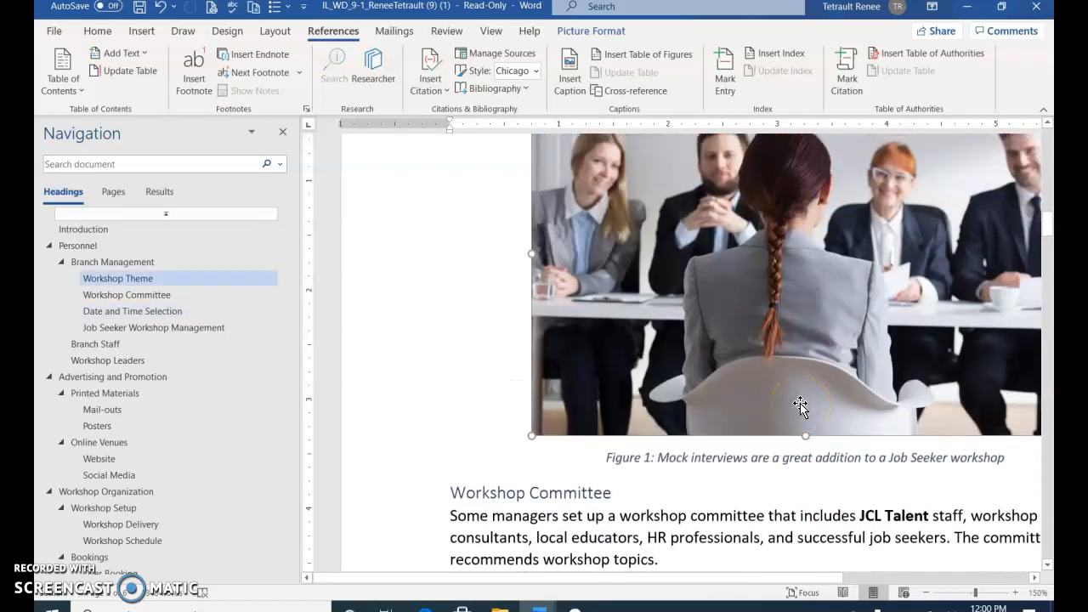
left_click(778, 405)
Insert the caption "Figure 3: Two workshop setup options" below the two meeting room pictures under Workshop Setup and center it
scroll(547, 400, "down", 10)
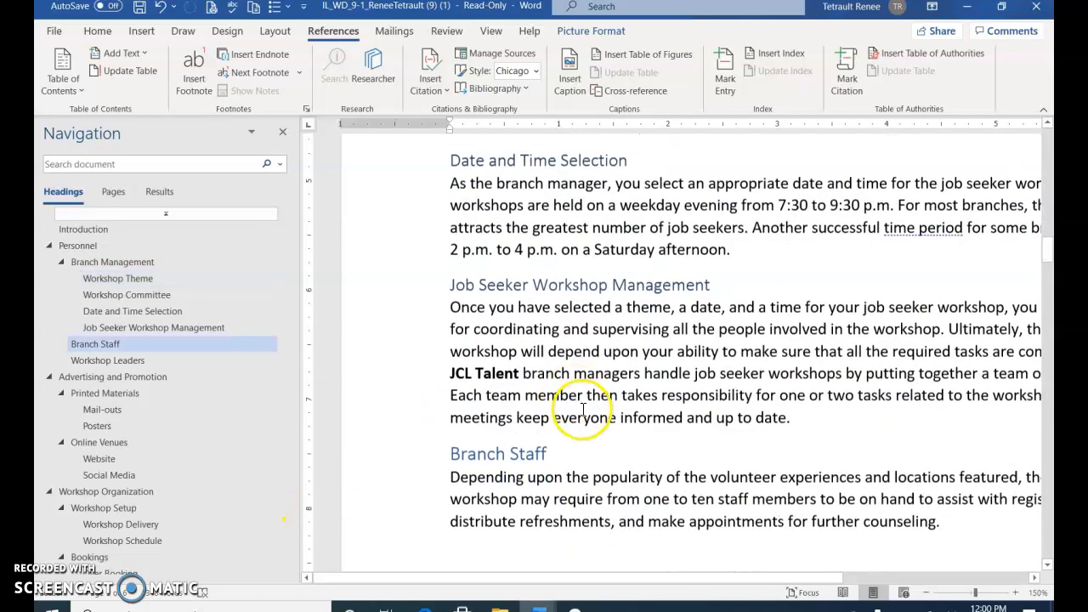
scroll(664, 436, "down", 15)
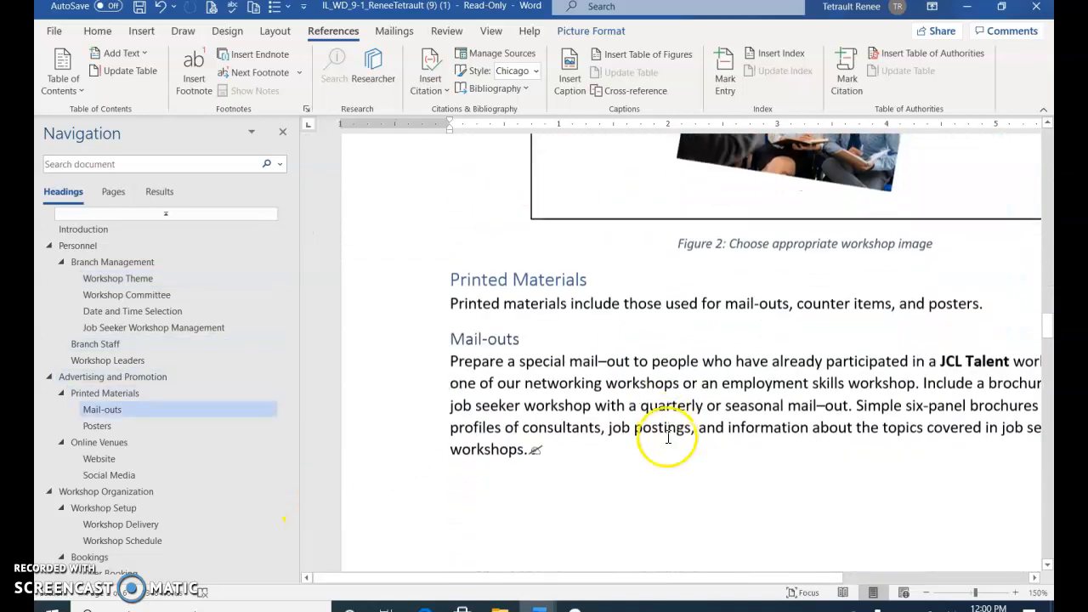
scroll(667, 448, "down", 15)
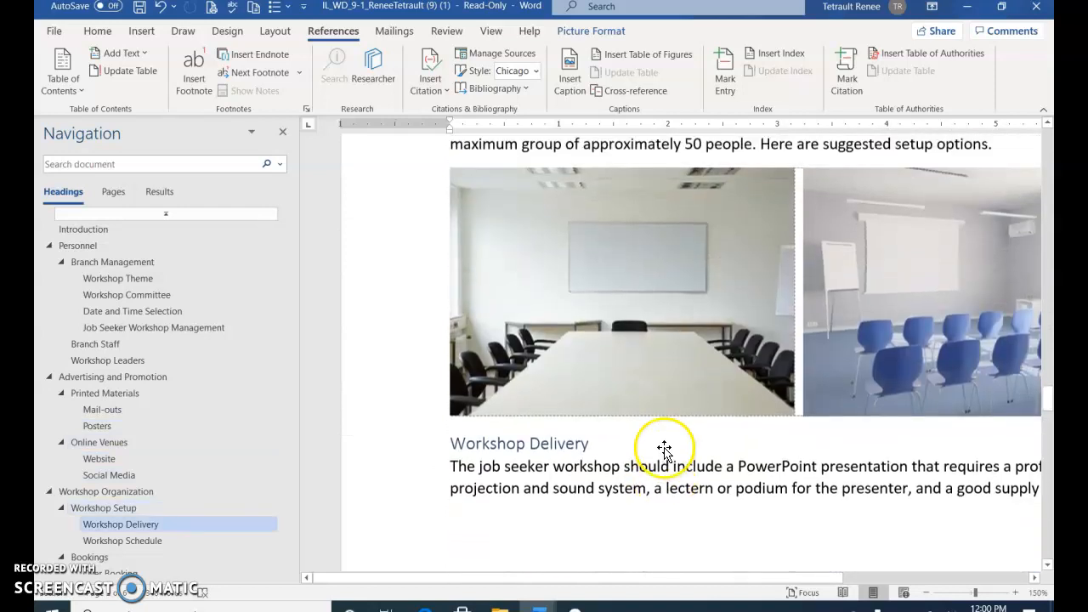
left_click(680, 425)
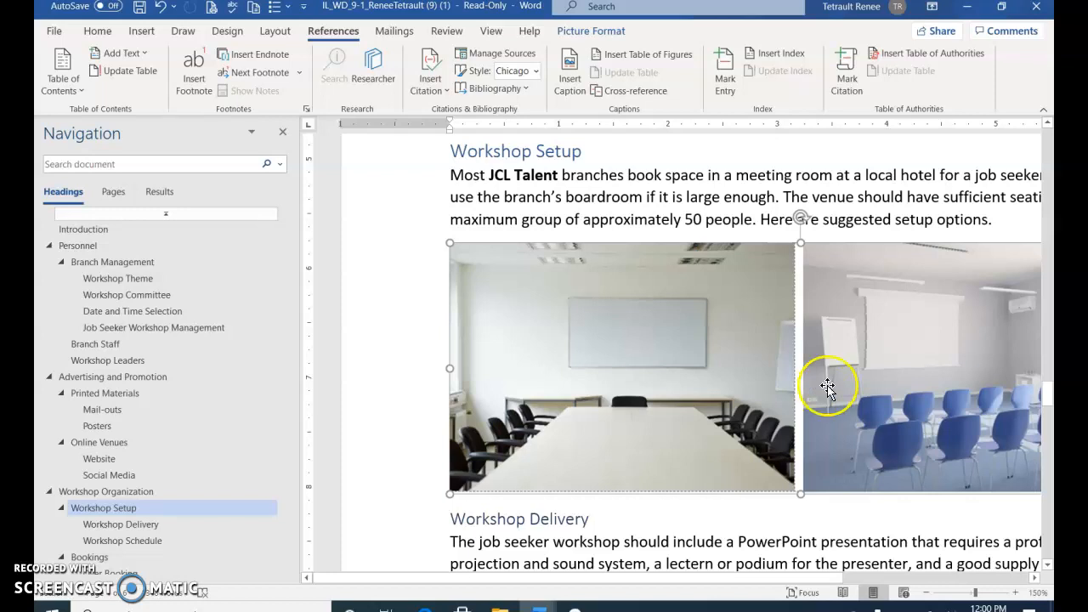
left_click(574, 86)
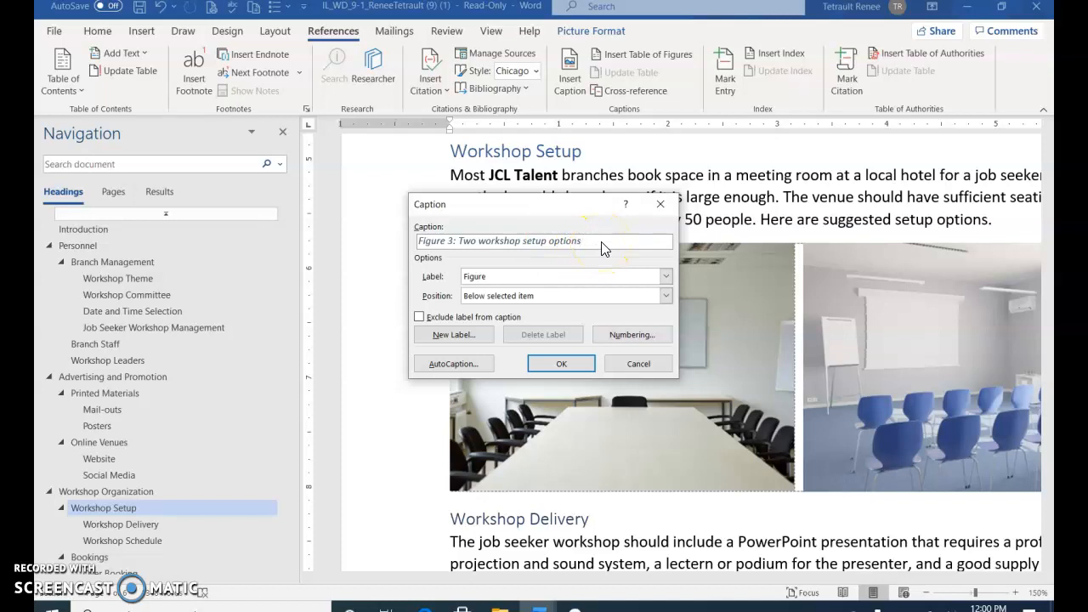
left_click(550, 364)
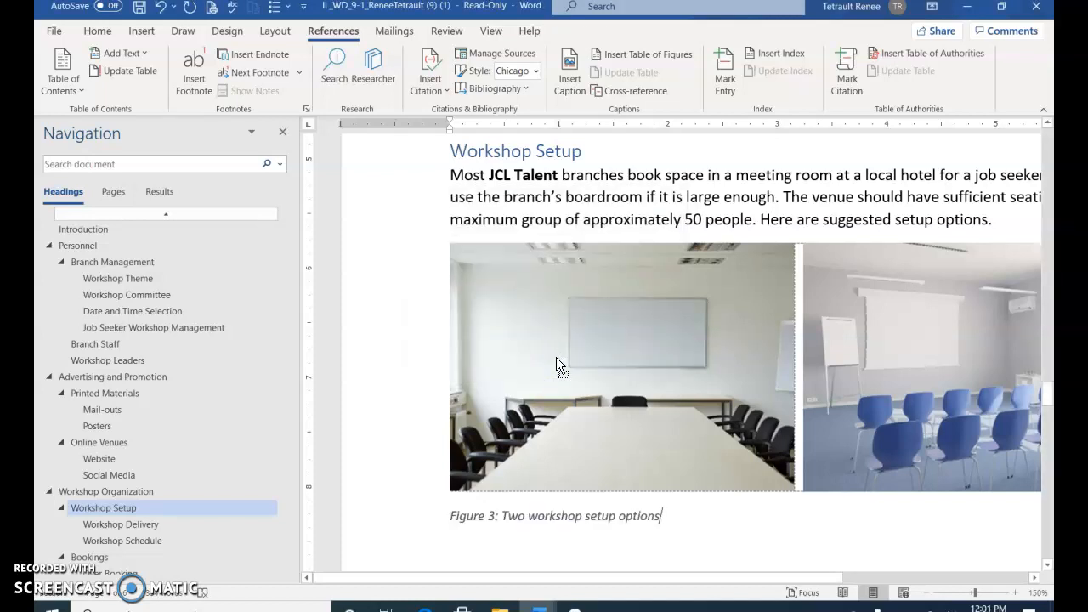
key("ctrl+e")
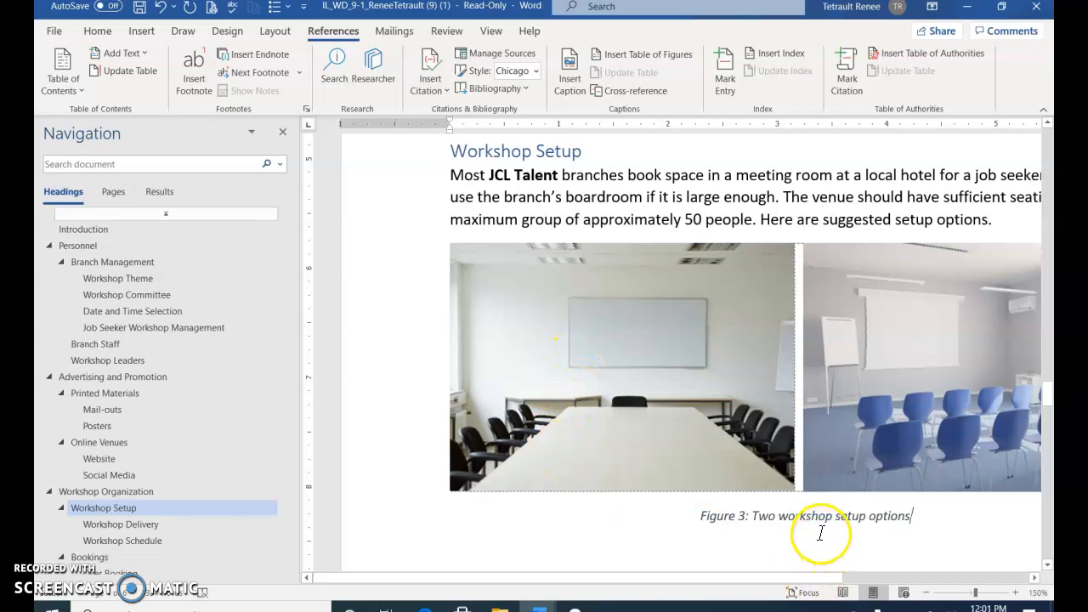
Delete the mock interview picture above Workshop Committee together with its empty line and Figure 1 caption
scroll(817, 528, "up", 6)
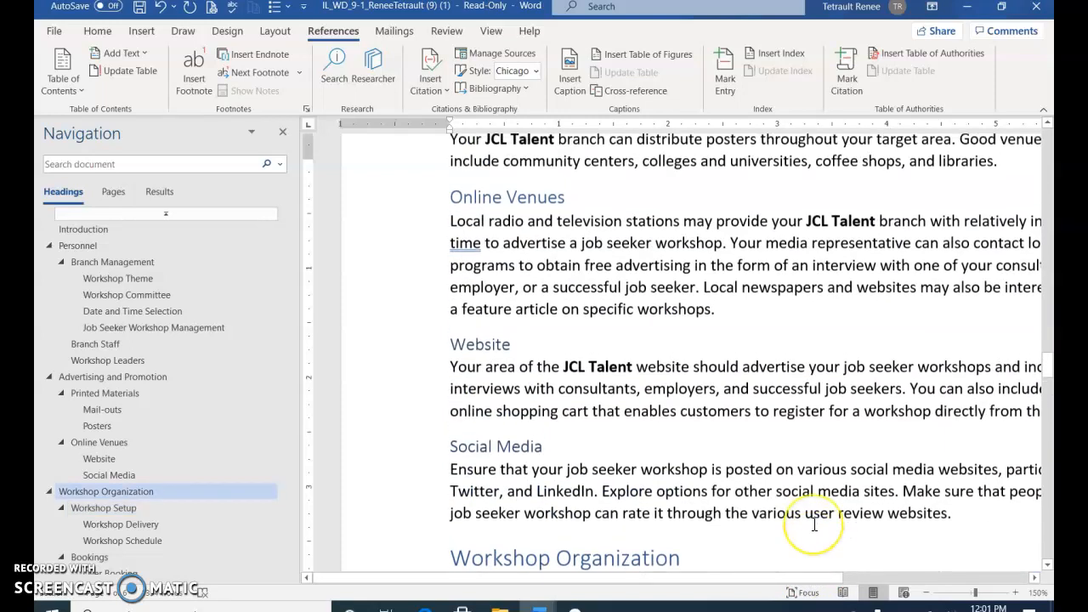
scroll(814, 524, "up", 15)
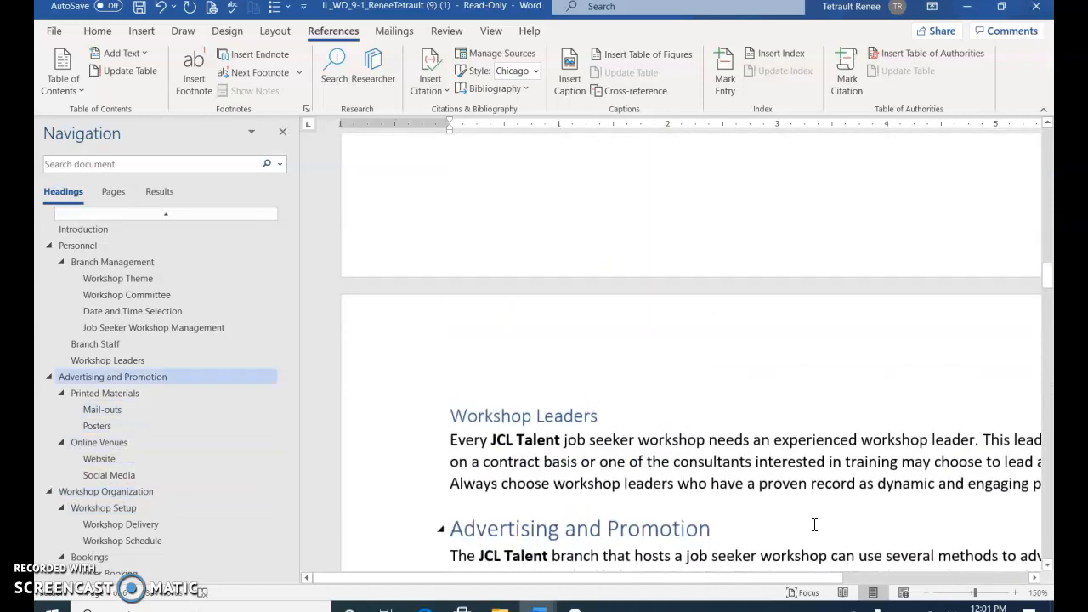
scroll(815, 525, "up", 15)
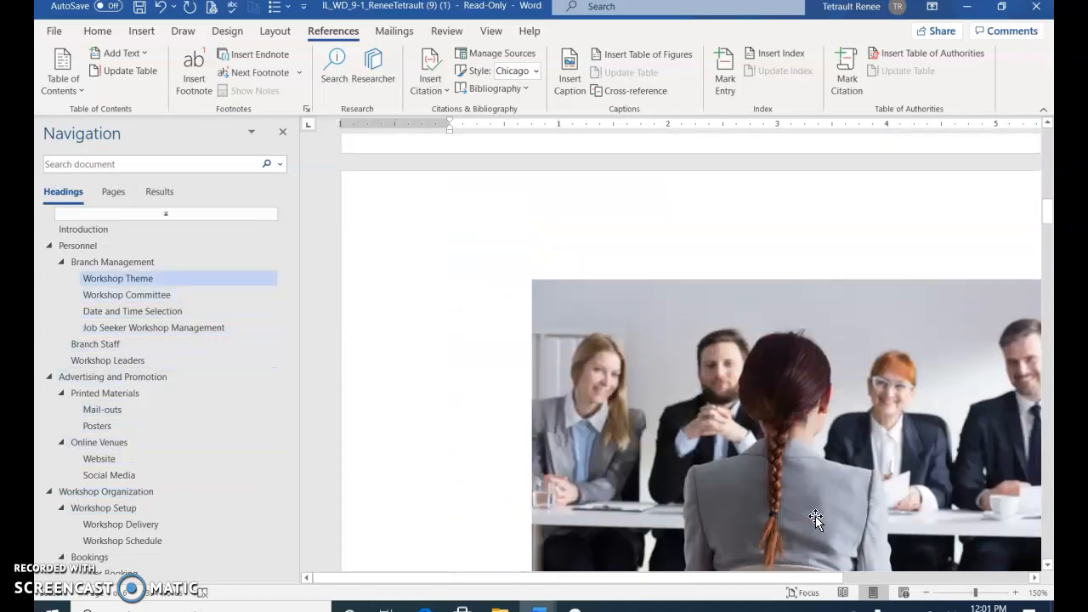
left_click(811, 479)
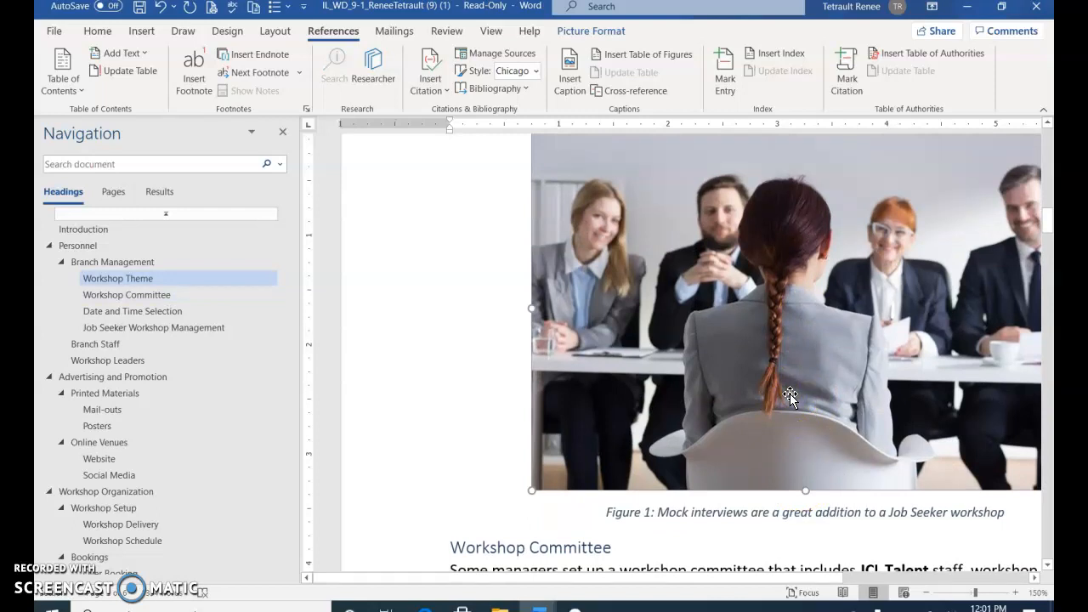
scroll(790, 394, "down", 5)
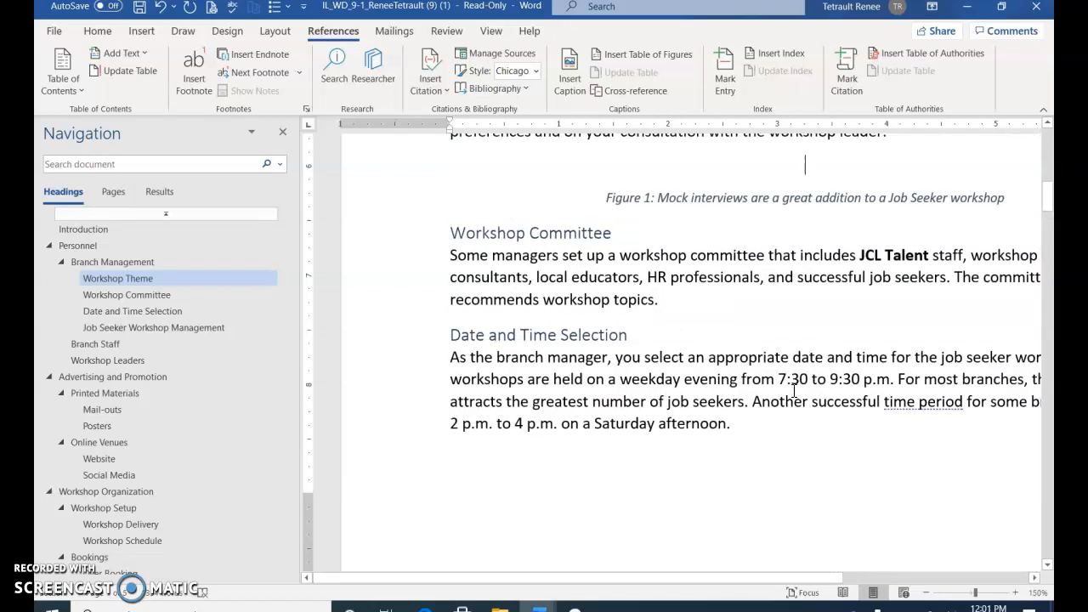
key("Delete")
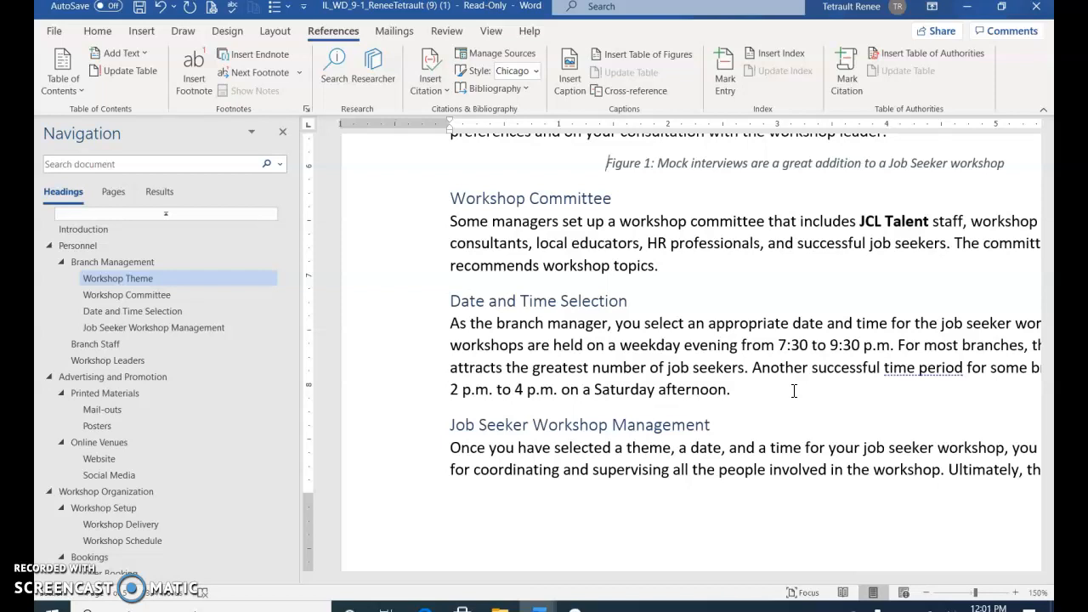
key("shift+Down")
key("Delete")
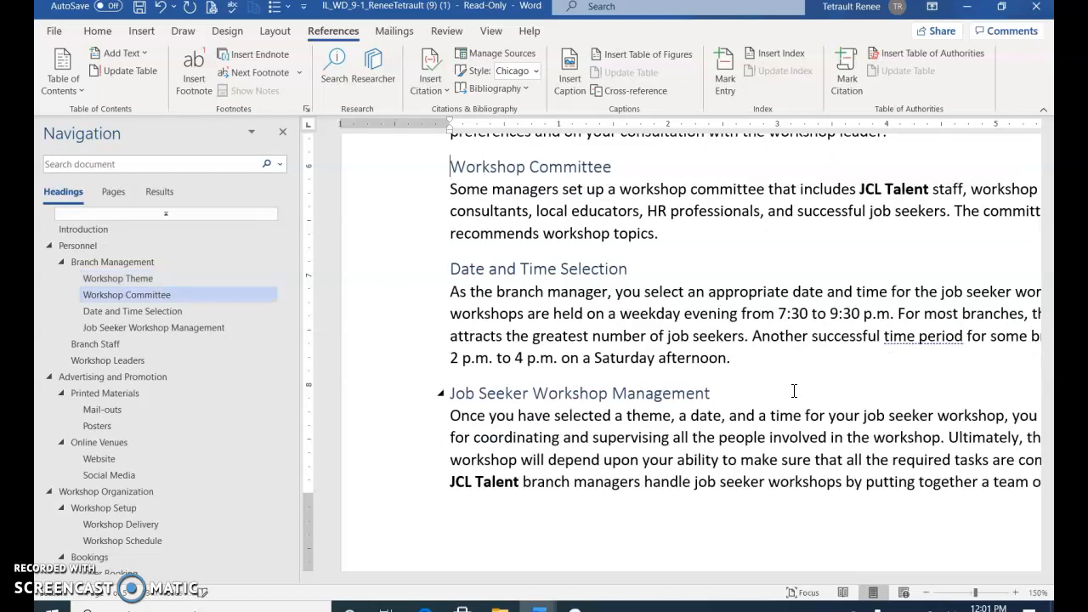
Update the number field in the "Choose appropriate workshop image" caption below the Job Seeker Workshop Images graphic
scroll(794, 391, "up", 2)
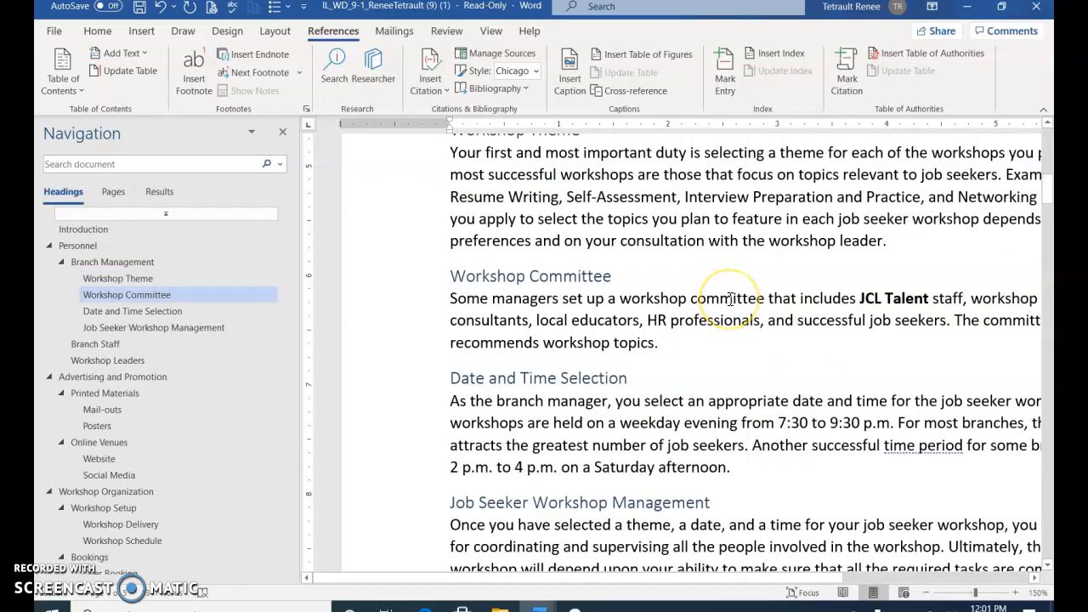
scroll(908, 374, "down", 8)
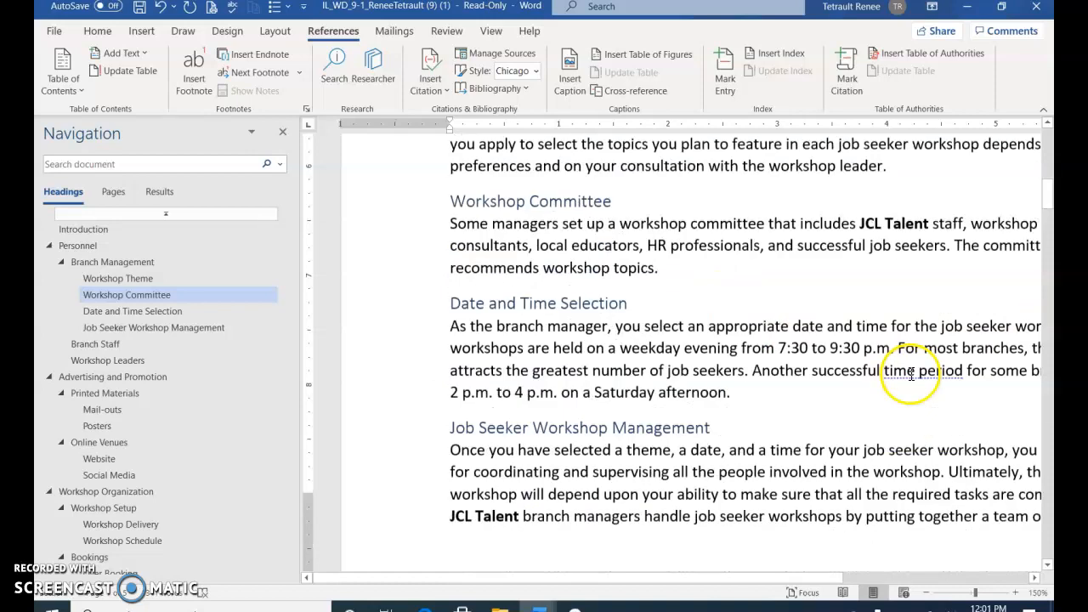
scroll(898, 411, "down", 10)
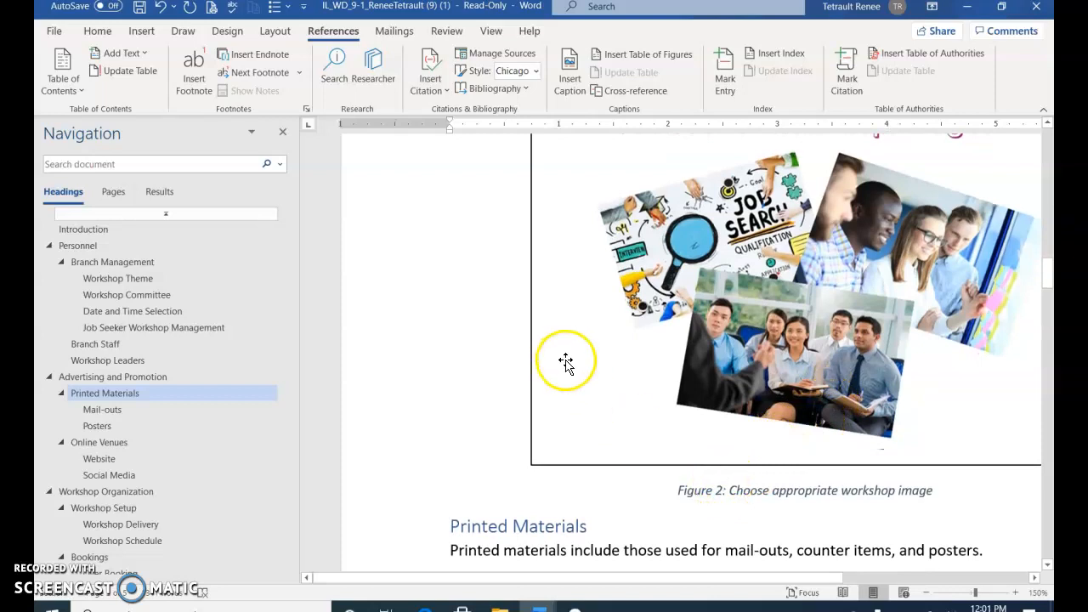
left_click(719, 491)
right_click(719, 492)
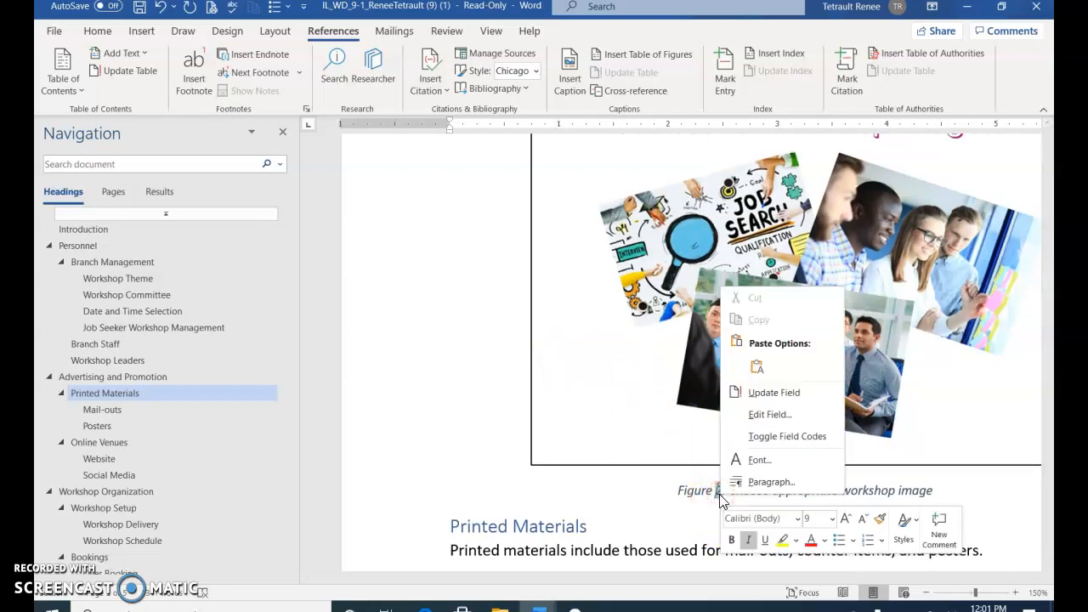
left_click(774, 392)
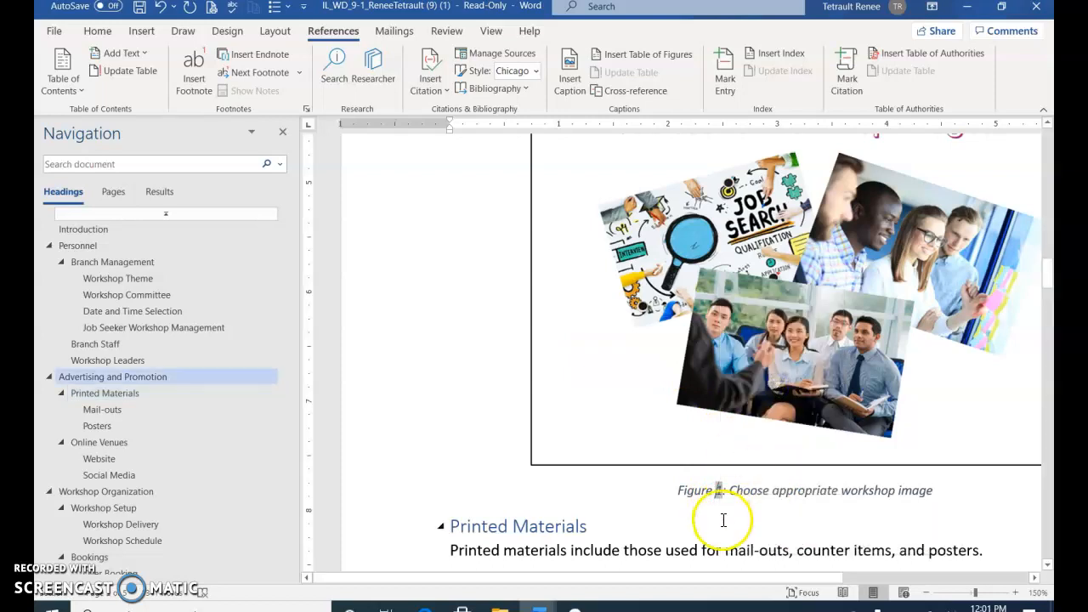
Update the number field in the "Two workshop setup options" caption below the meeting room pictures
scroll(725, 505, "down", 8)
scroll(730, 505, "down", 15)
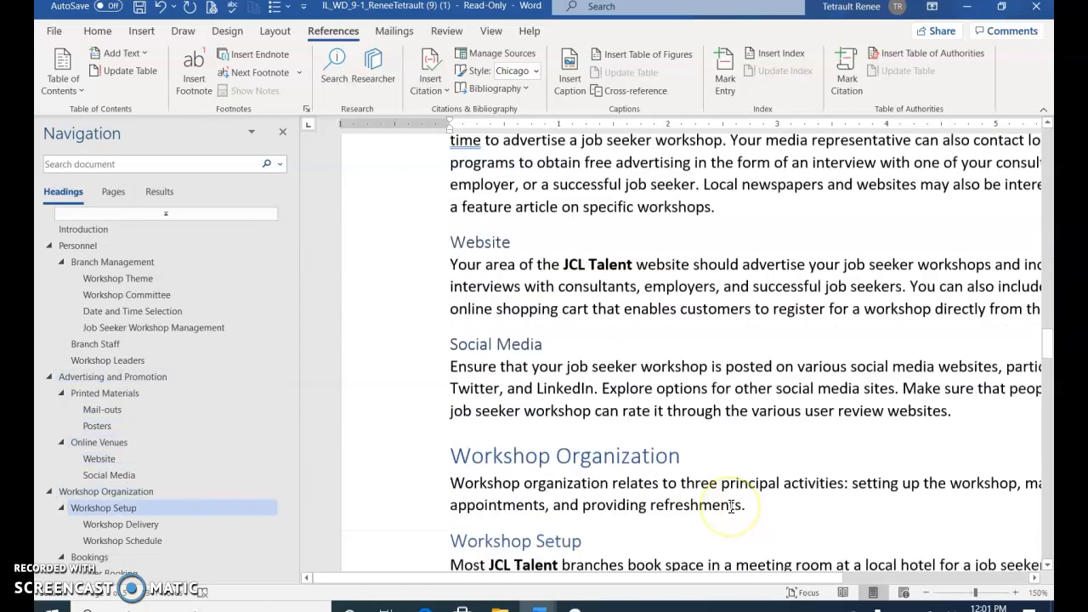
scroll(731, 502, "down", 5)
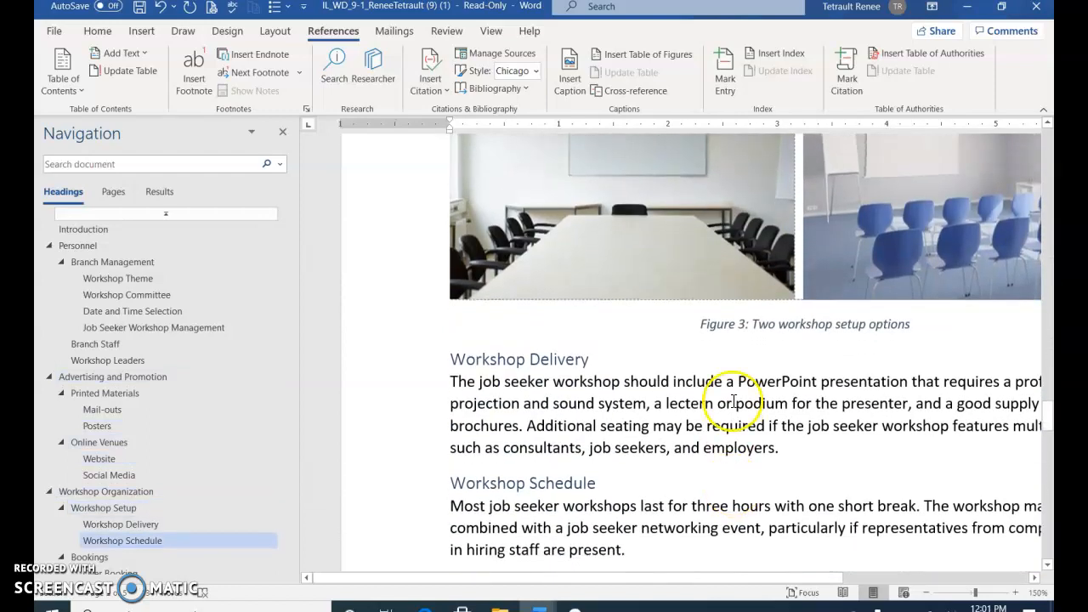
right_click(742, 326)
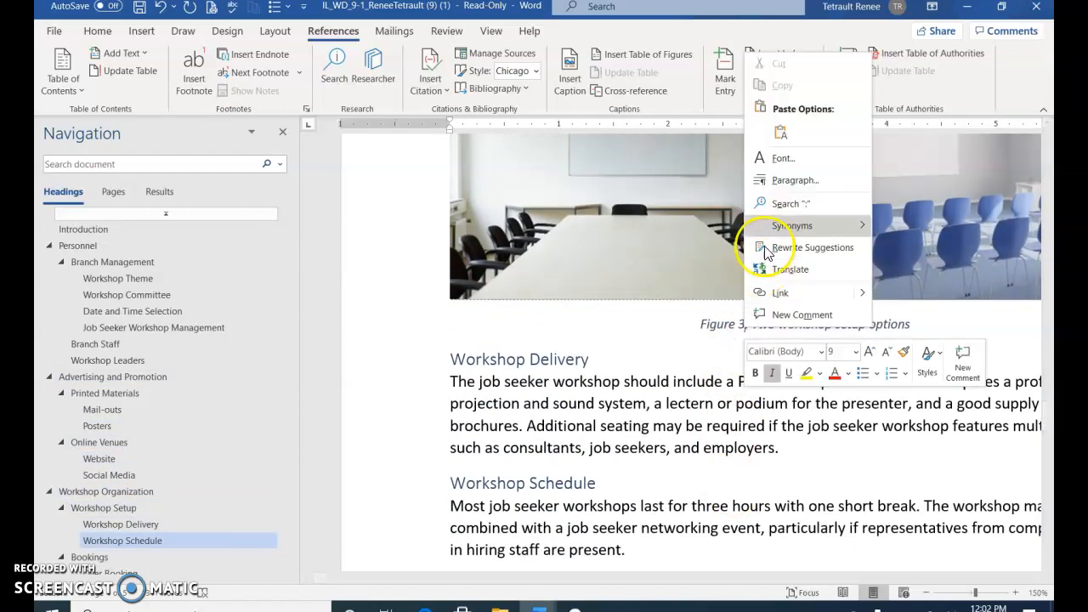
left_click(741, 323)
right_click(742, 323)
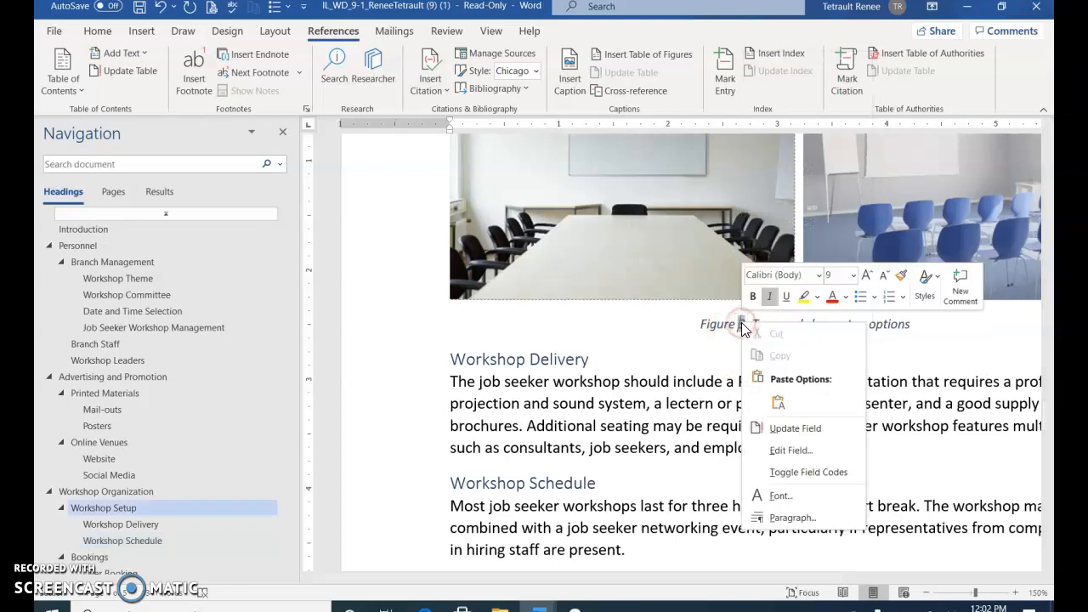
left_click(782, 370)
Update the number field in the "Networking at coffee break during a Job Seeker workshop" caption above Summary
scroll(784, 425, "down", 1)
scroll(784, 425, "down", 20)
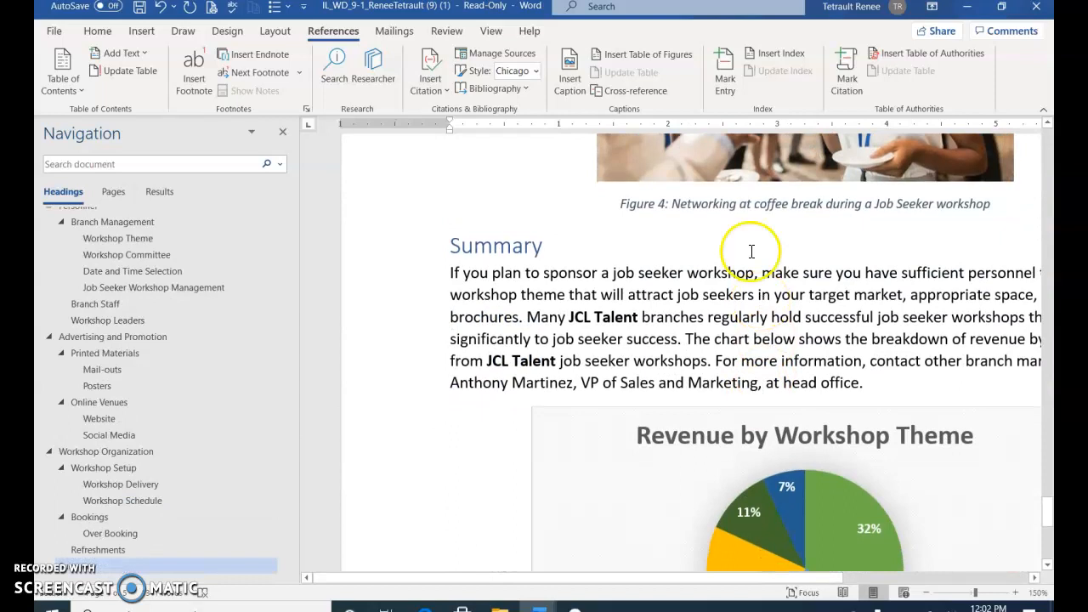
left_click(662, 208)
right_click(661, 209)
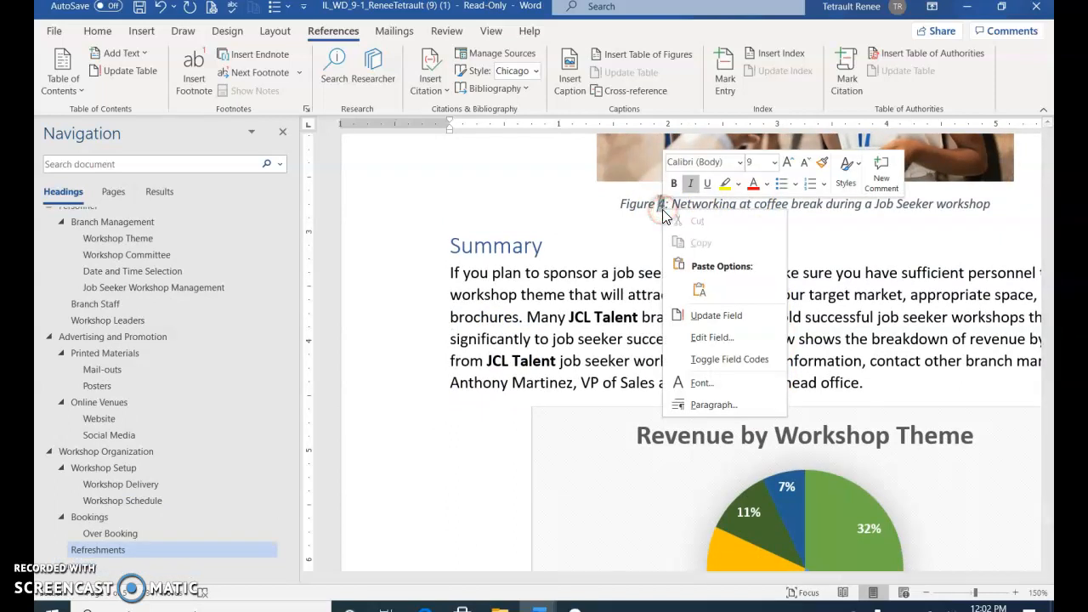
left_click(699, 314)
Update the number field in the "Resume Writing is the most popular workshop" caption below the Revenue by Workshop Theme chart
scroll(748, 424, "down", 8)
left_click(693, 515)
right_click(693, 515)
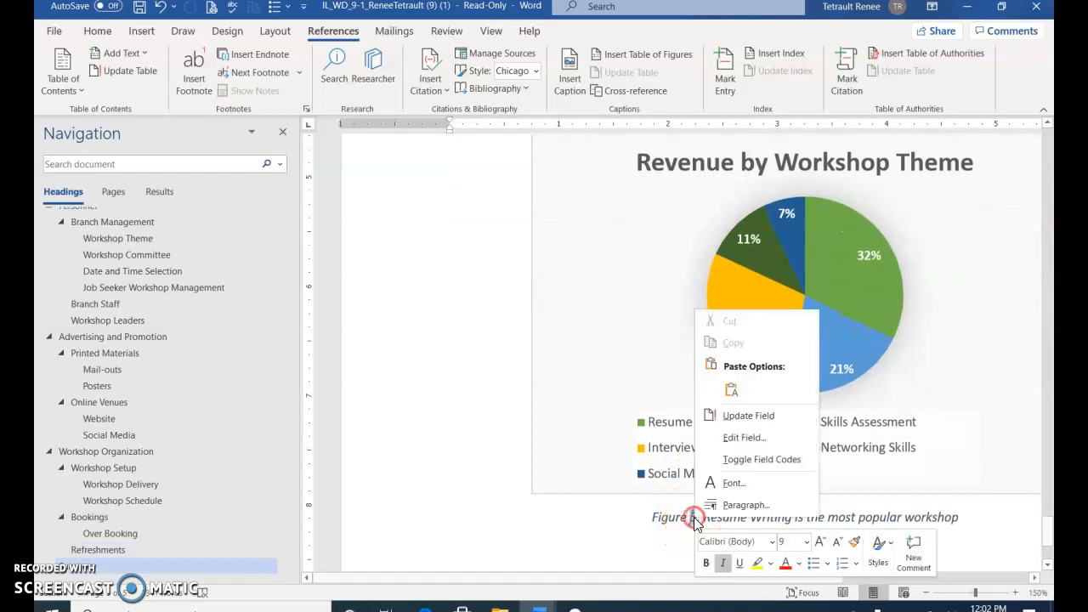
left_click(741, 420)
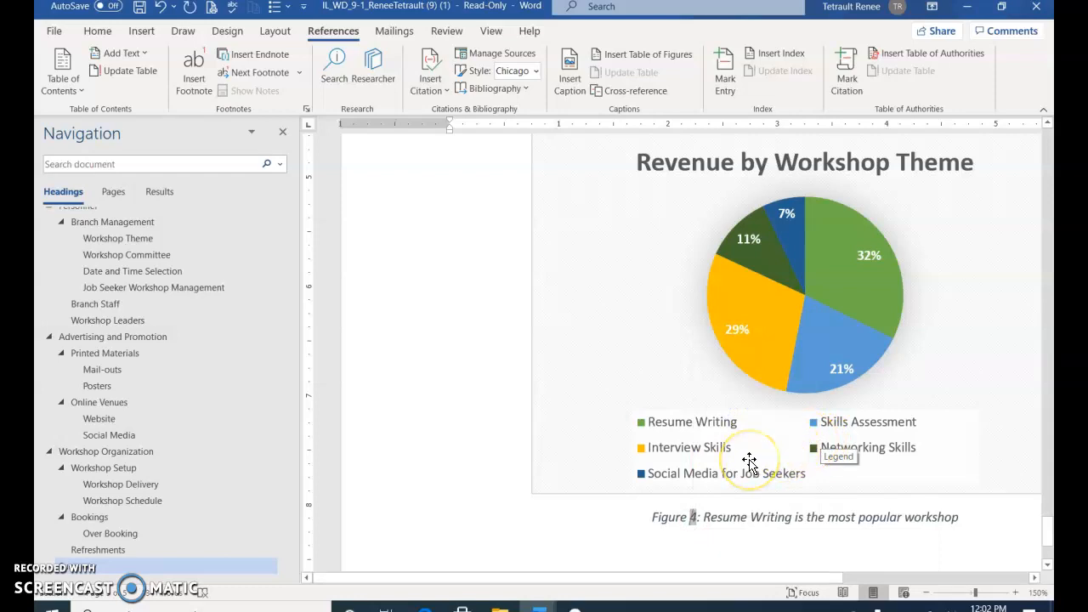
Insert a page break before the Job Seeker Workshop Procedures title and enter the heading "Table of Figures" on the new first page
key("ctrl+Home")
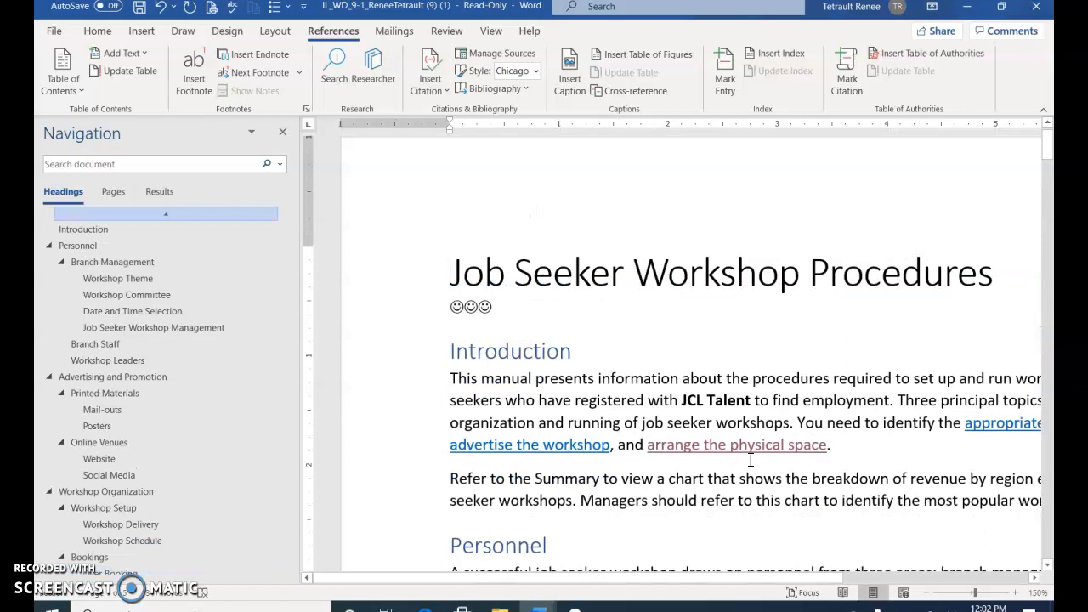
scroll(751, 467, "up", 3)
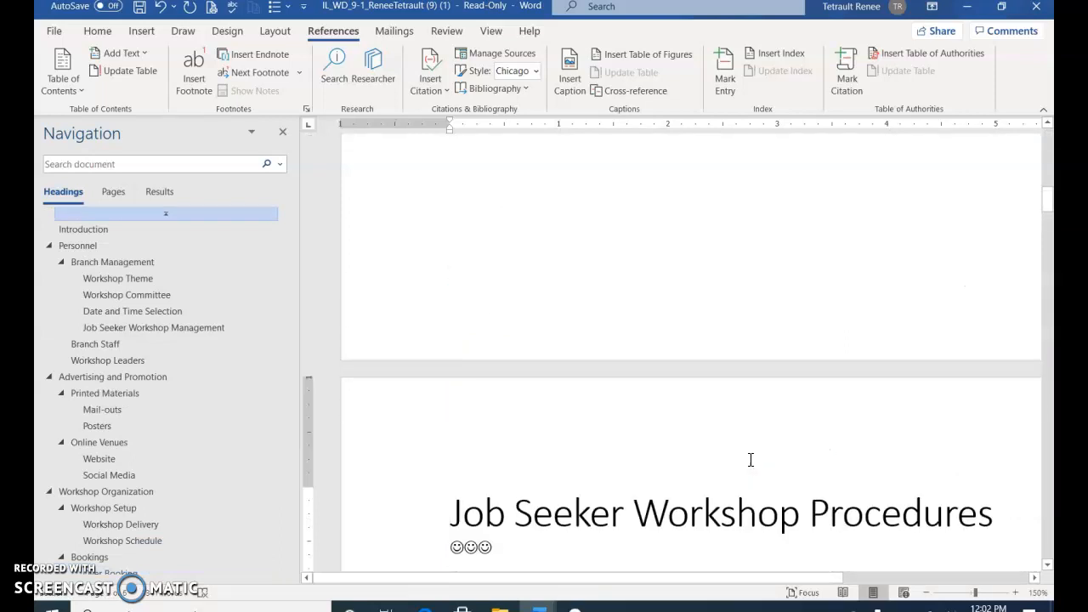
key("Up")
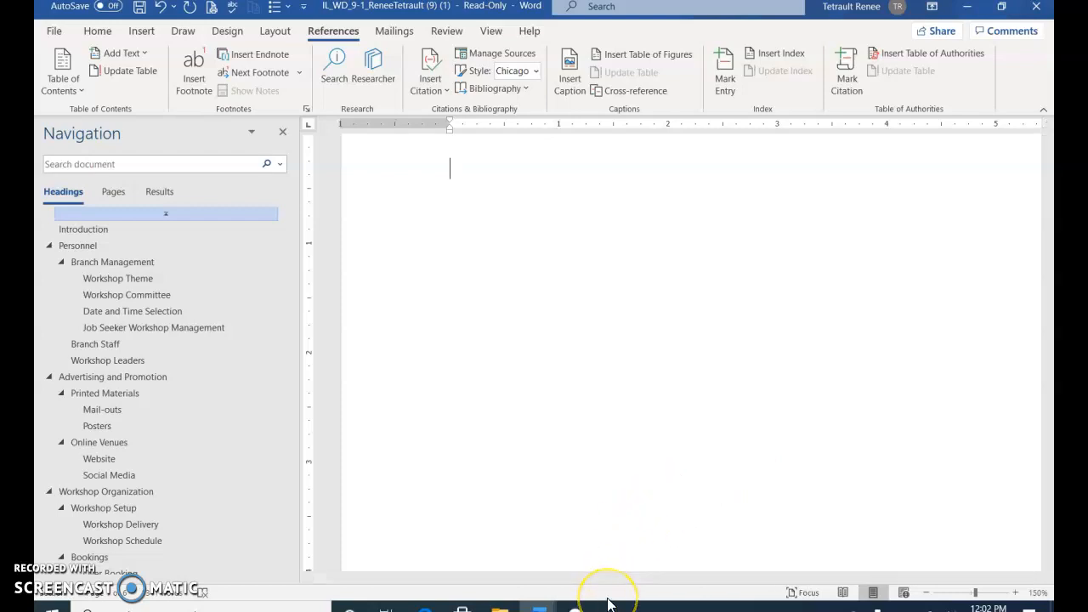
type("Table of Figures")
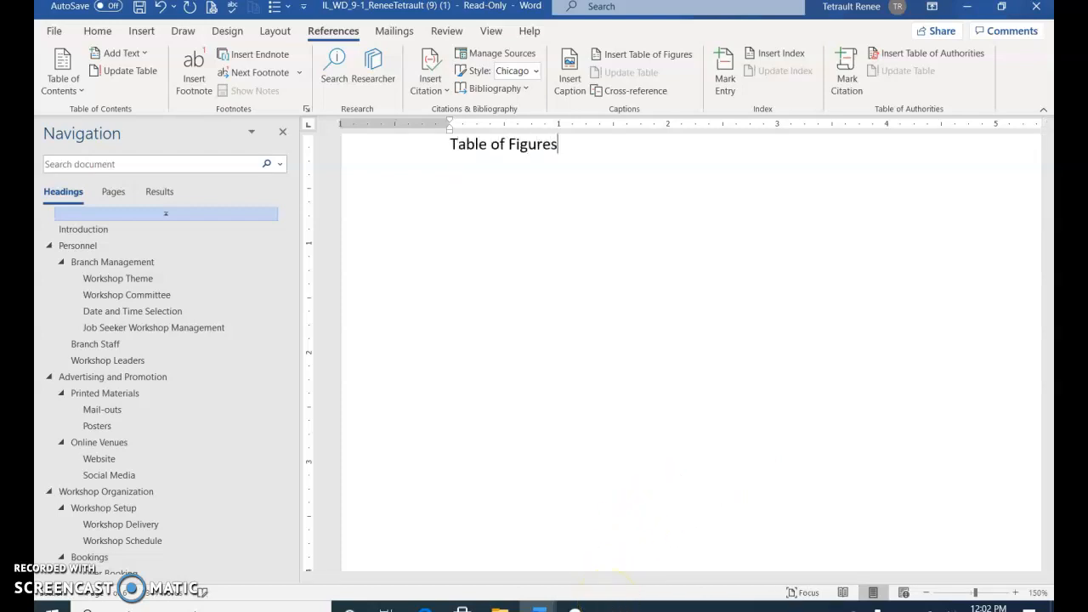
mouse_move(539, 605)
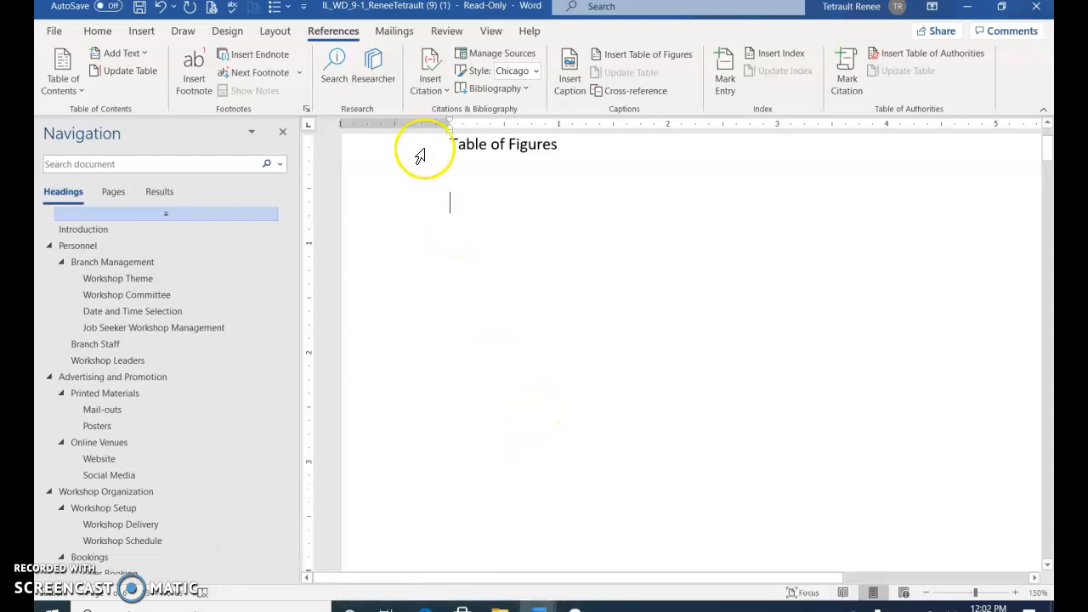
Format the "Table of Figures" heading as 24 pt, bold and centered
left_click(418, 148)
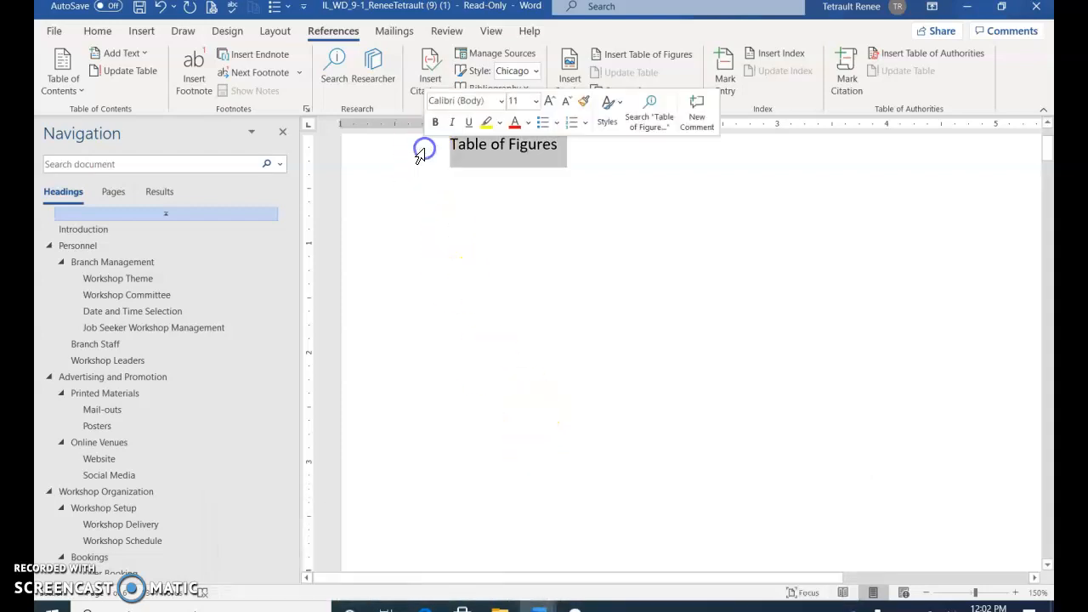
left_click(535, 101)
left_click(519, 303)
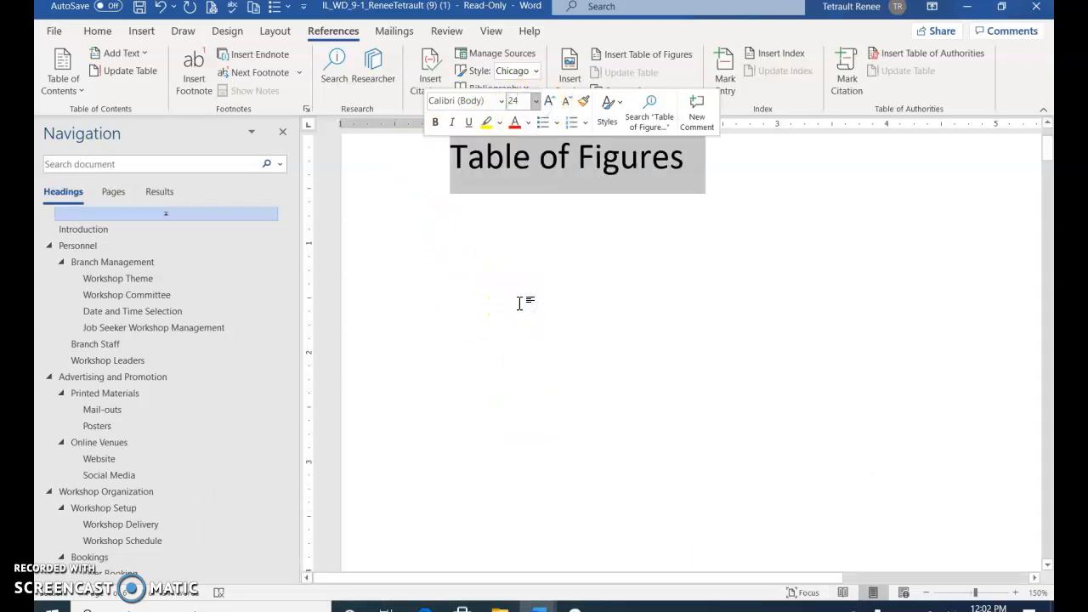
left_click(434, 123)
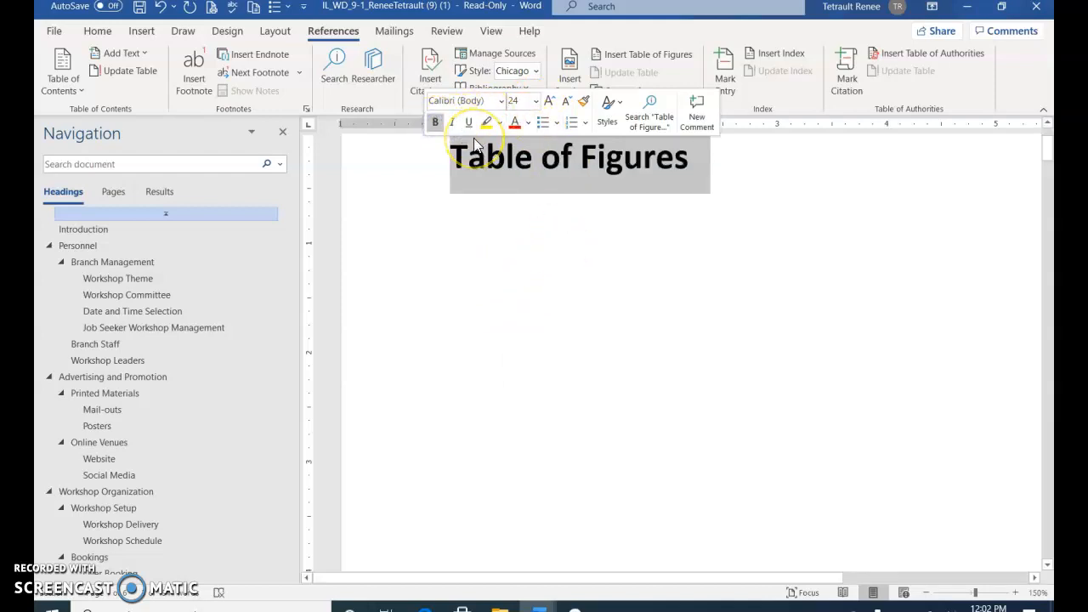
key("ctrl+e")
key("Down")
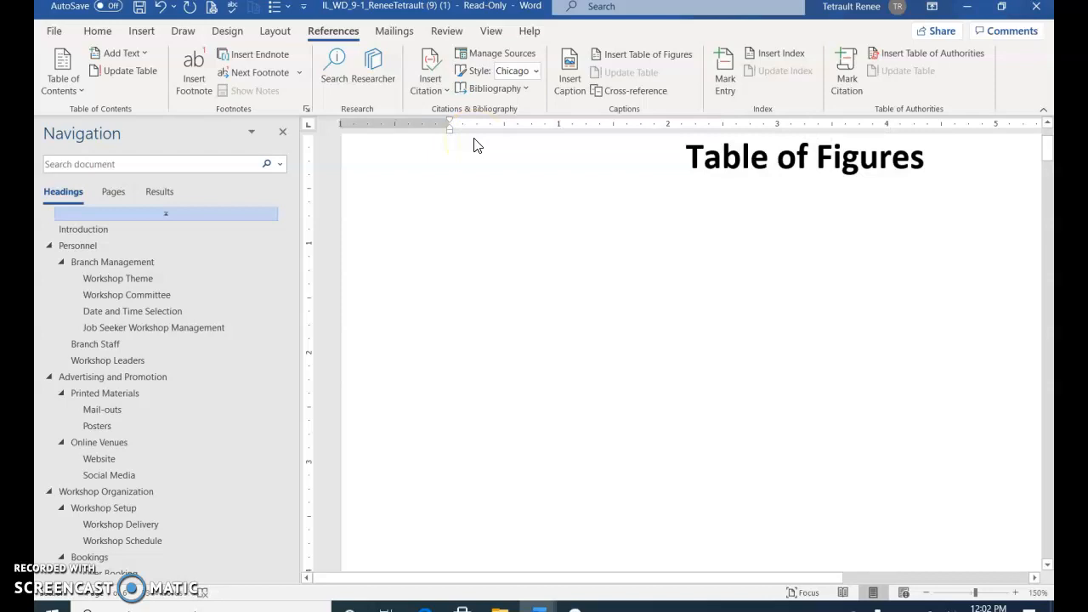
Clear the formatting of the page break line below the Table of Figures heading, checking it with the formatting marks shown
left_click(764, 269)
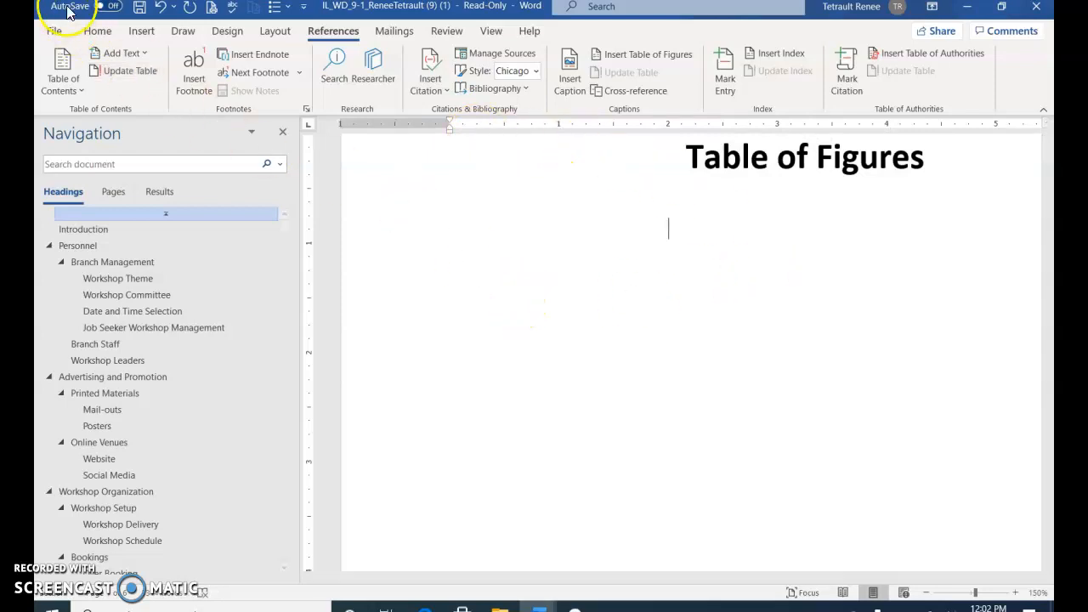
left_click(97, 31)
left_click(479, 62)
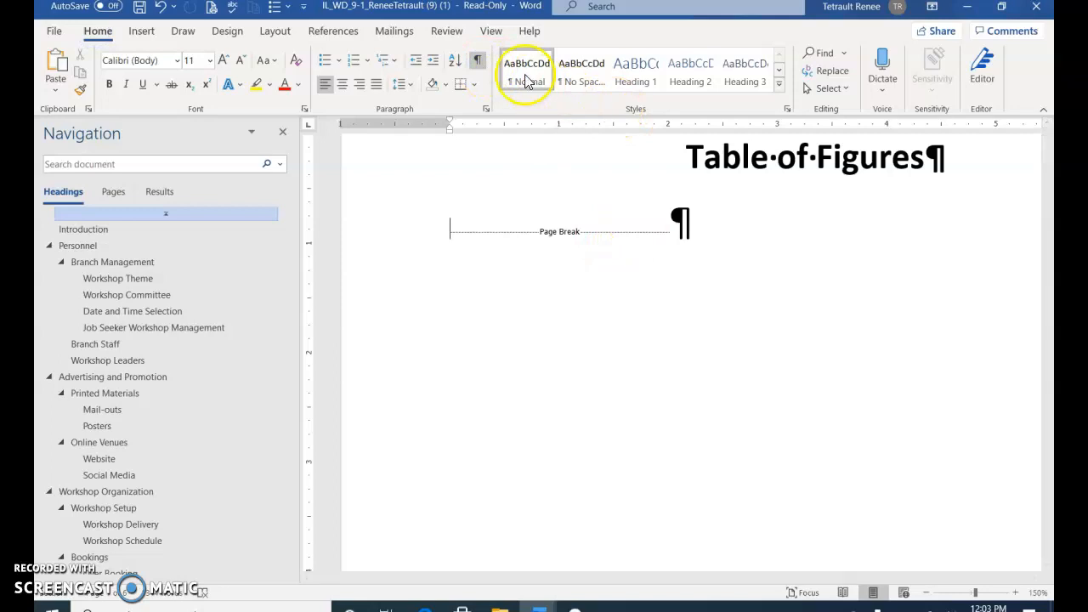
left_click(482, 64)
left_click(470, 242)
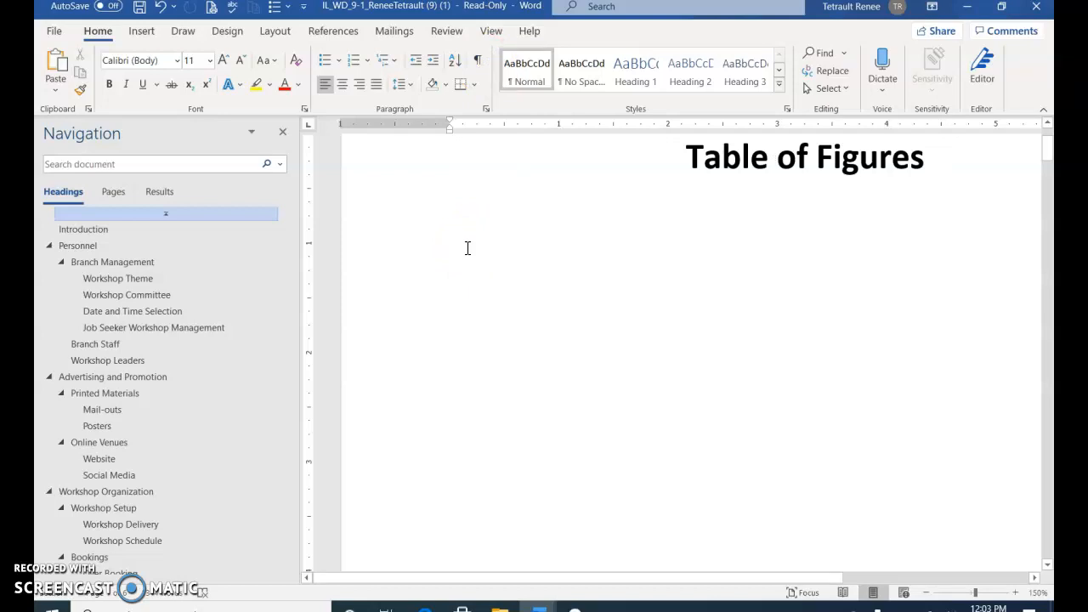
Insert a table of figures in the Formal format below the Table of Figures heading
left_click(321, 31)
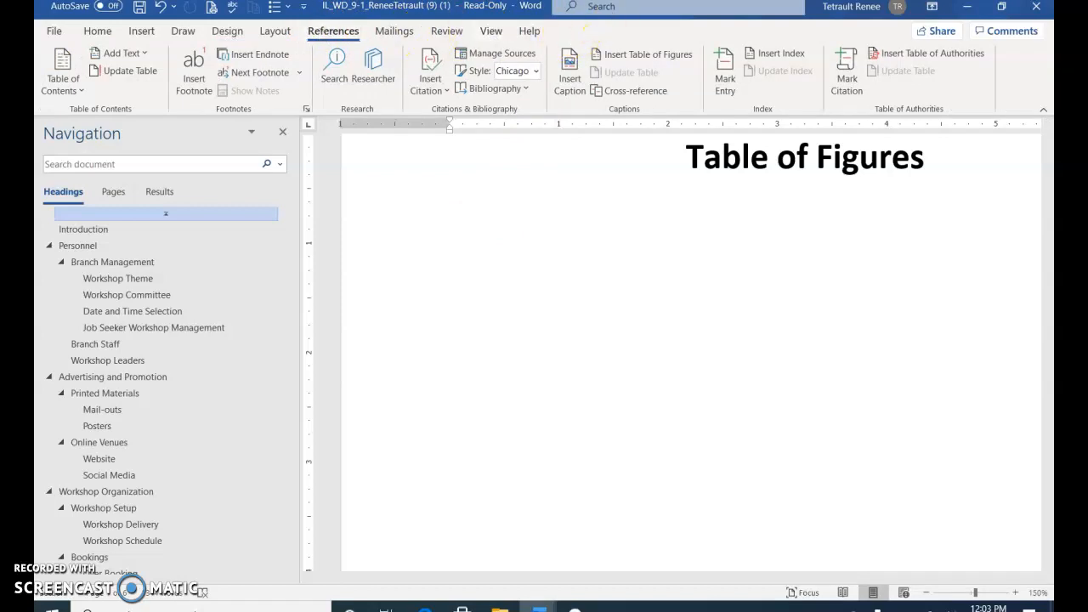
left_click(624, 53)
left_click(624, 53)
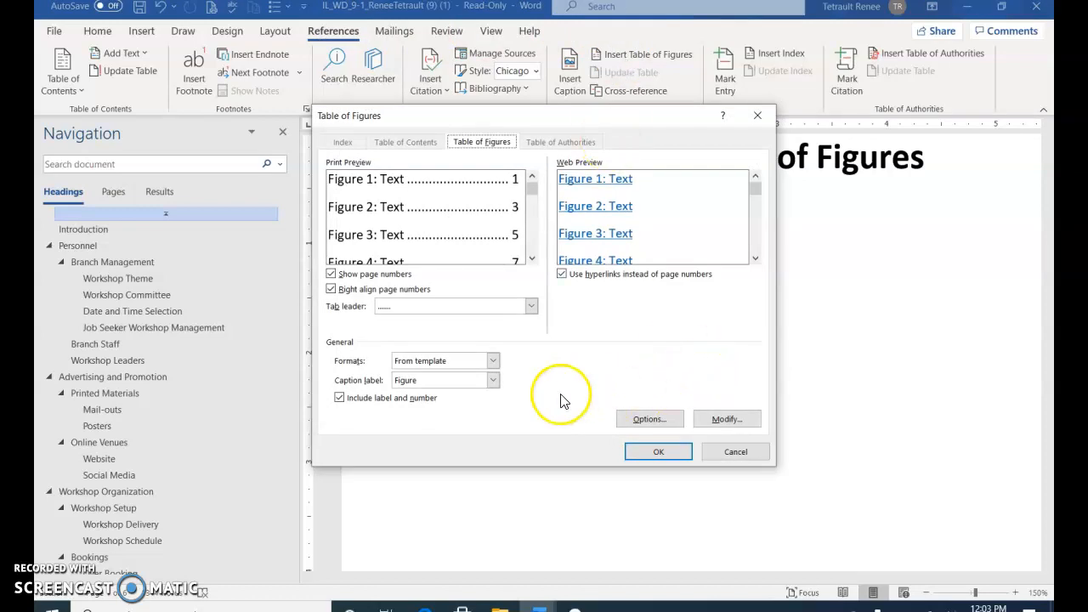
left_click(61, 602)
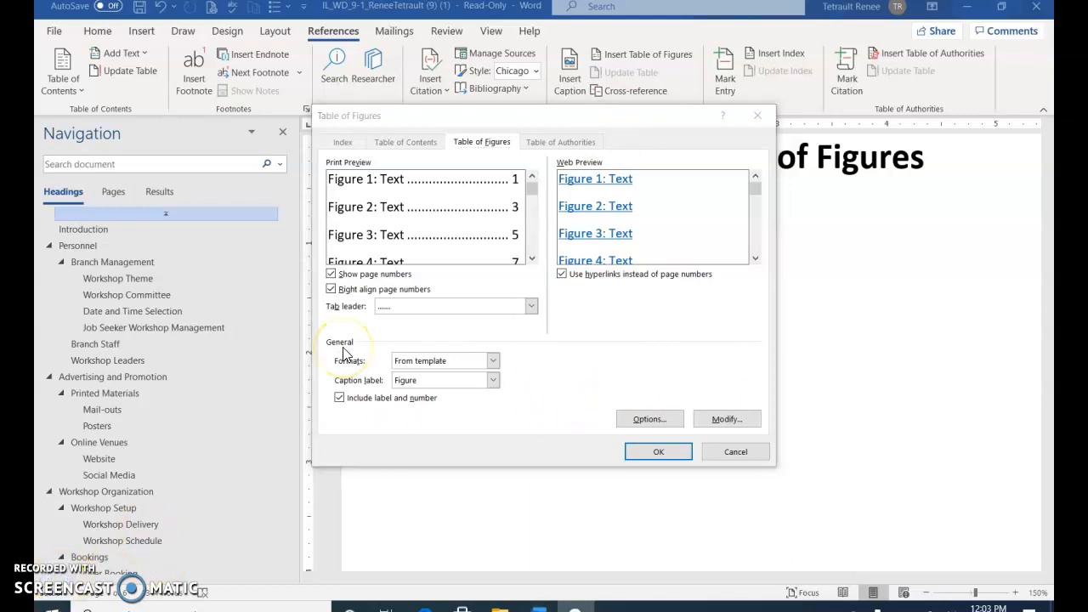
left_click(494, 364)
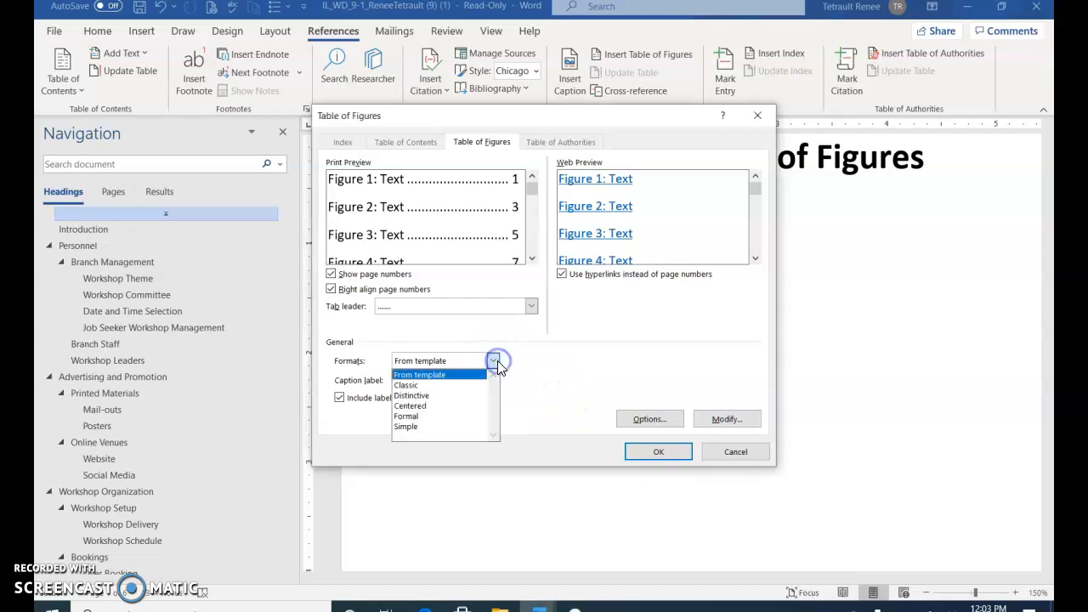
left_click(436, 415)
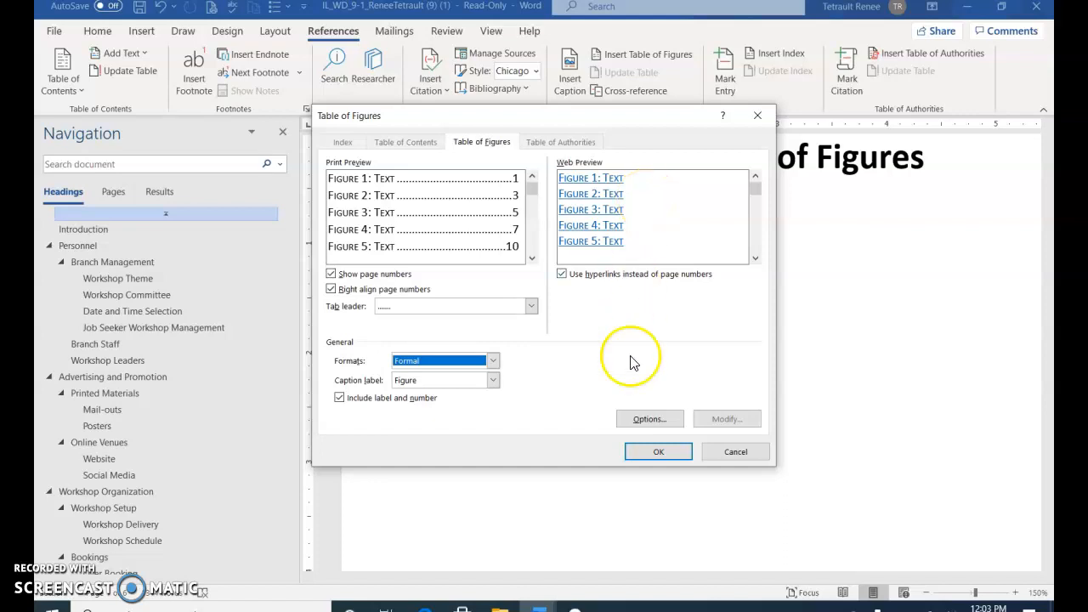
left_click(647, 453)
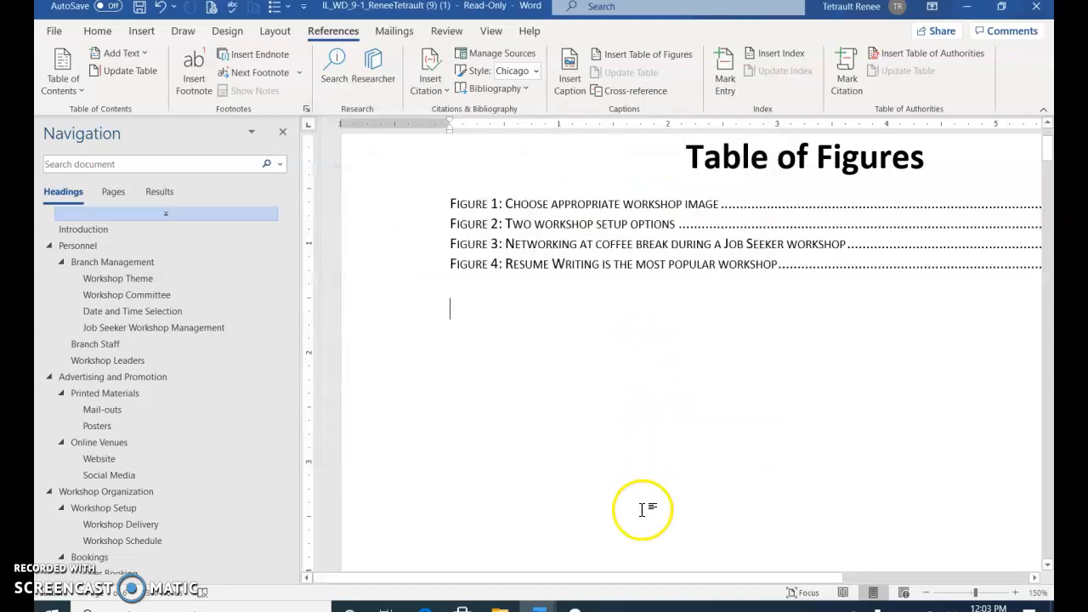
Insert a new page before the Table of Figures heading and clear the formatting at its start
left_click_drag(658, 577, 754, 574)
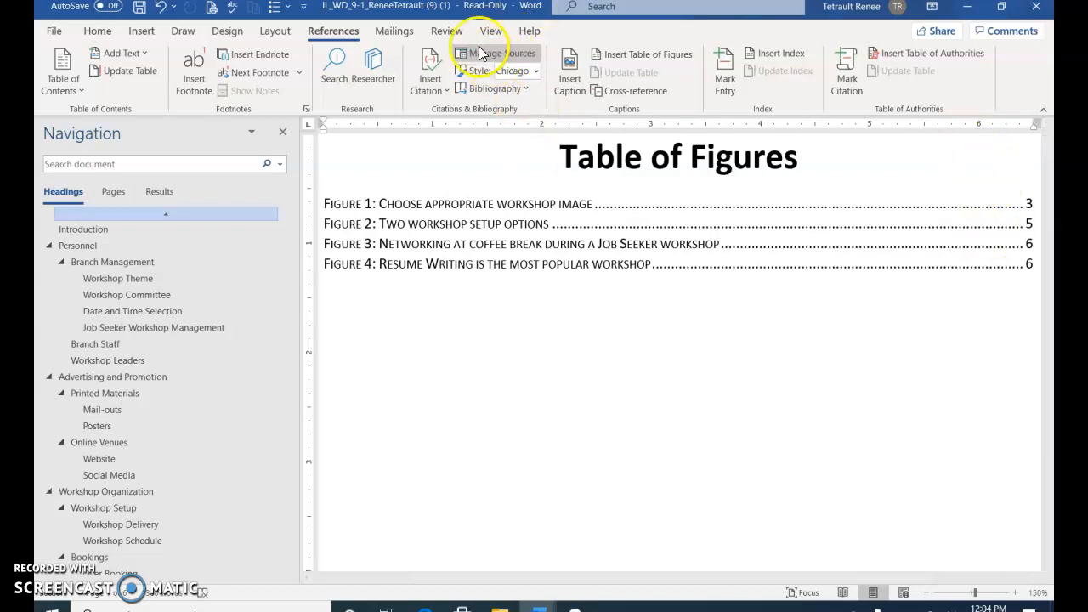
left_click(140, 32)
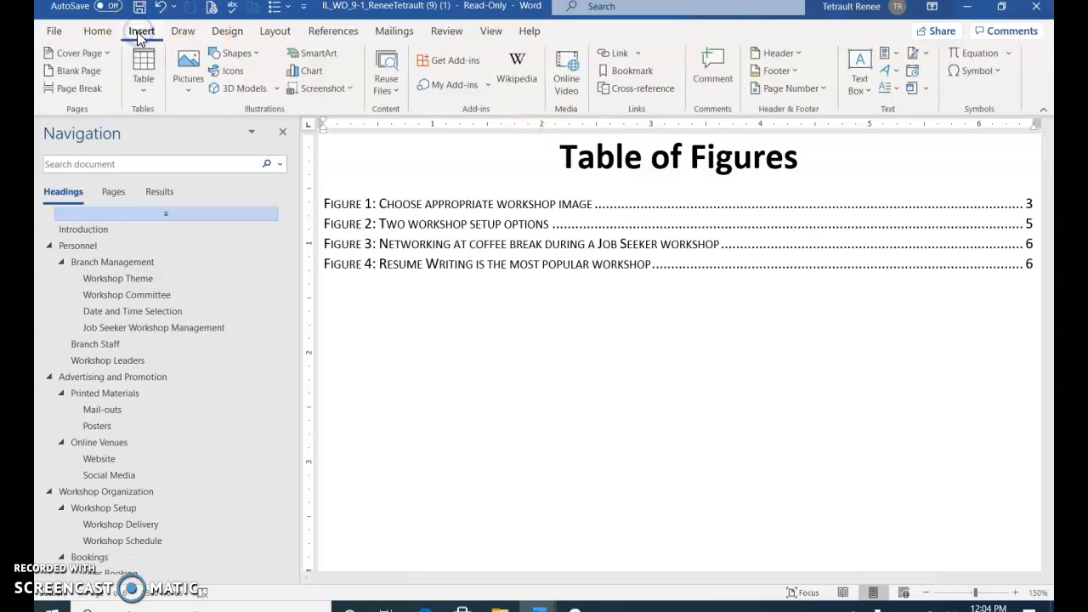
left_click(76, 77)
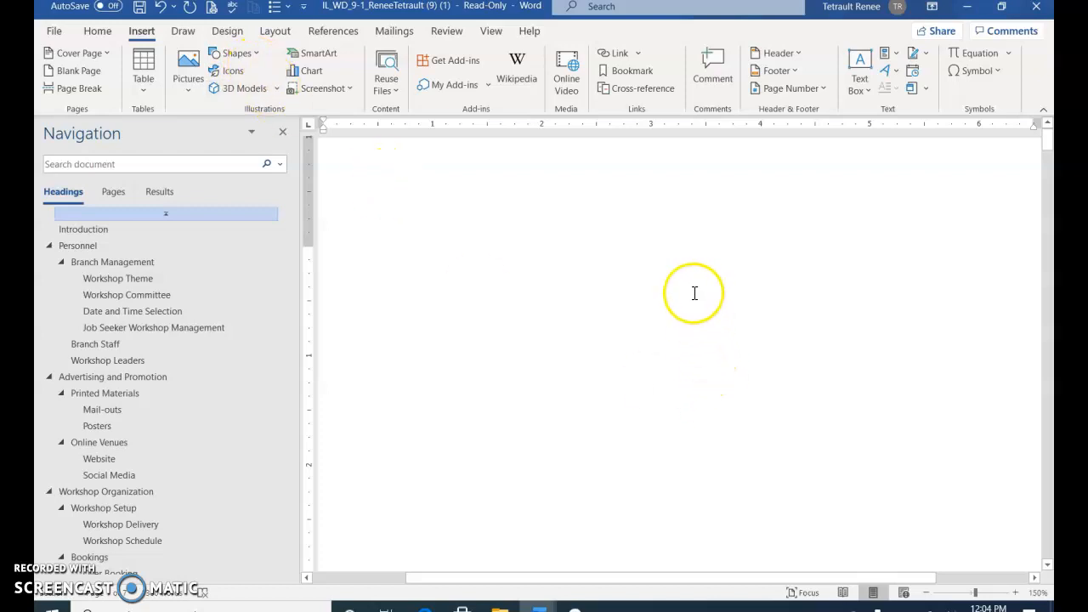
left_click(90, 31)
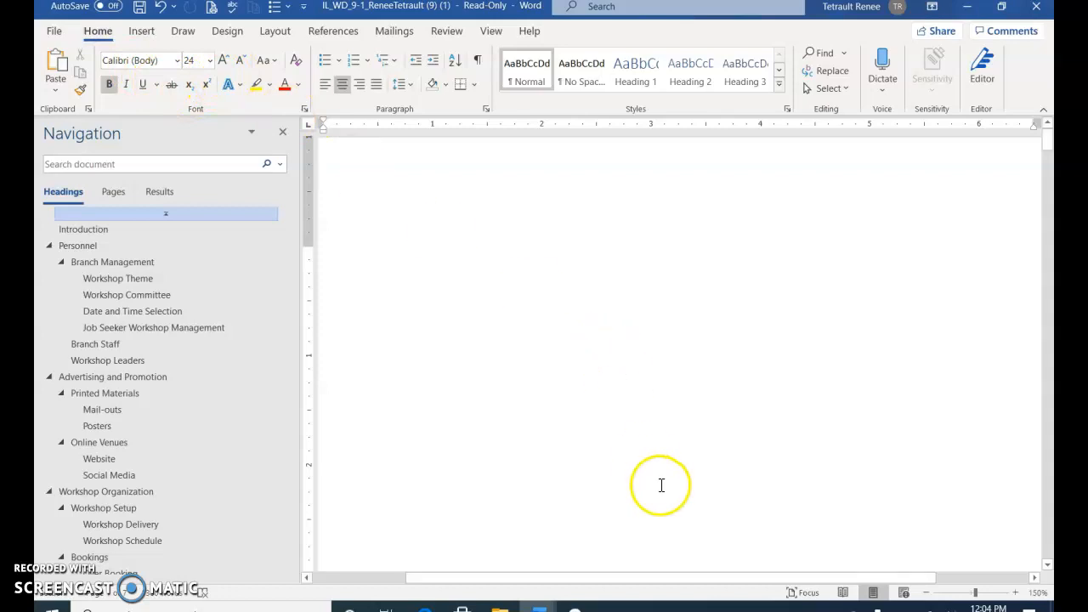
left_click(299, 61)
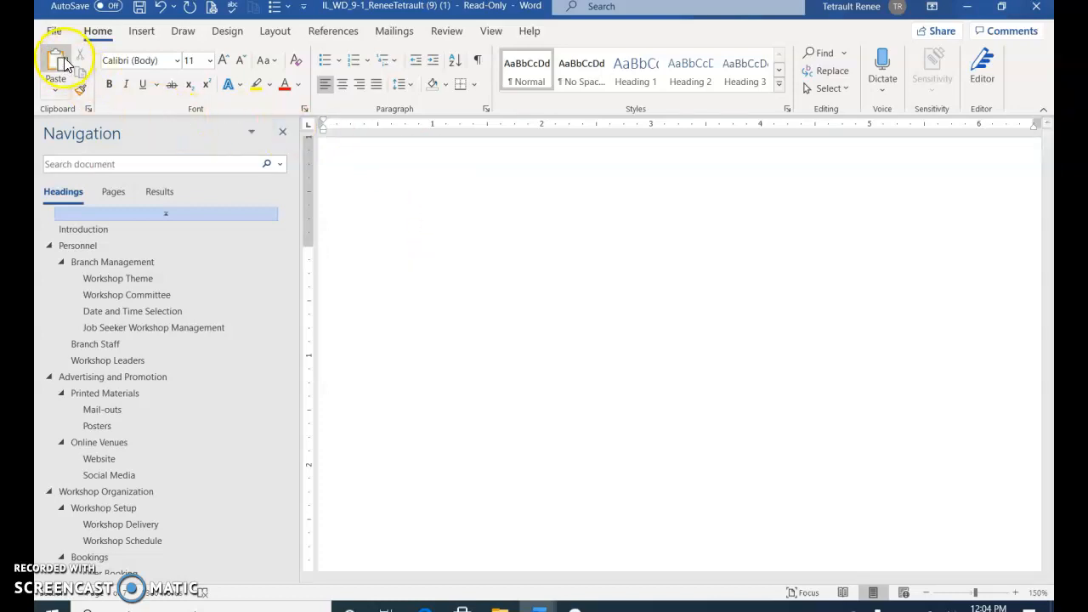
Insert a table of contents on the new first page using the built-in Automatic Table 2 style
left_click(351, 32)
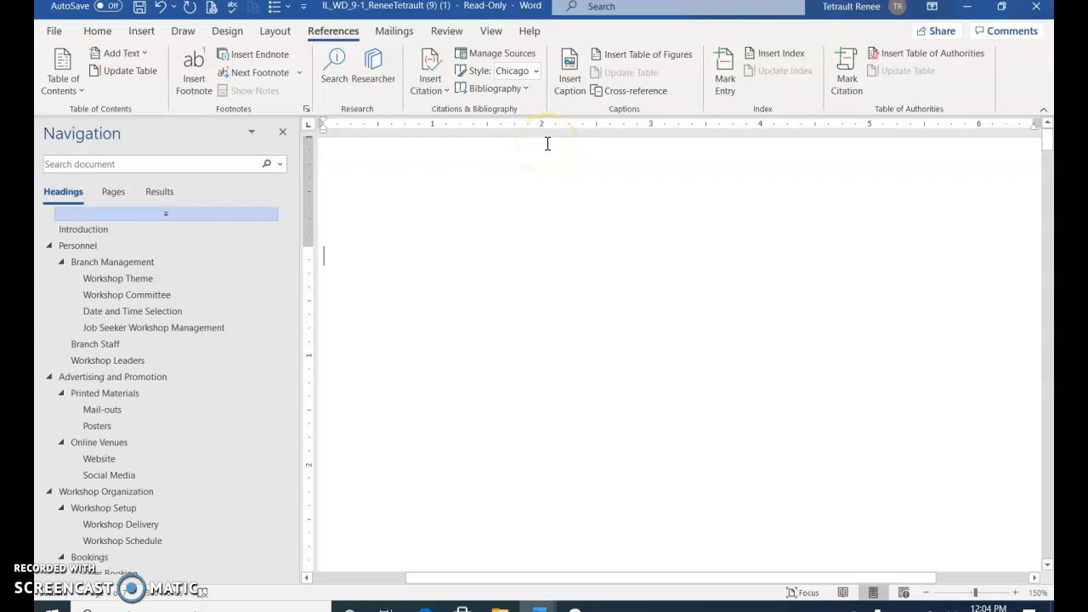
left_click(58, 77)
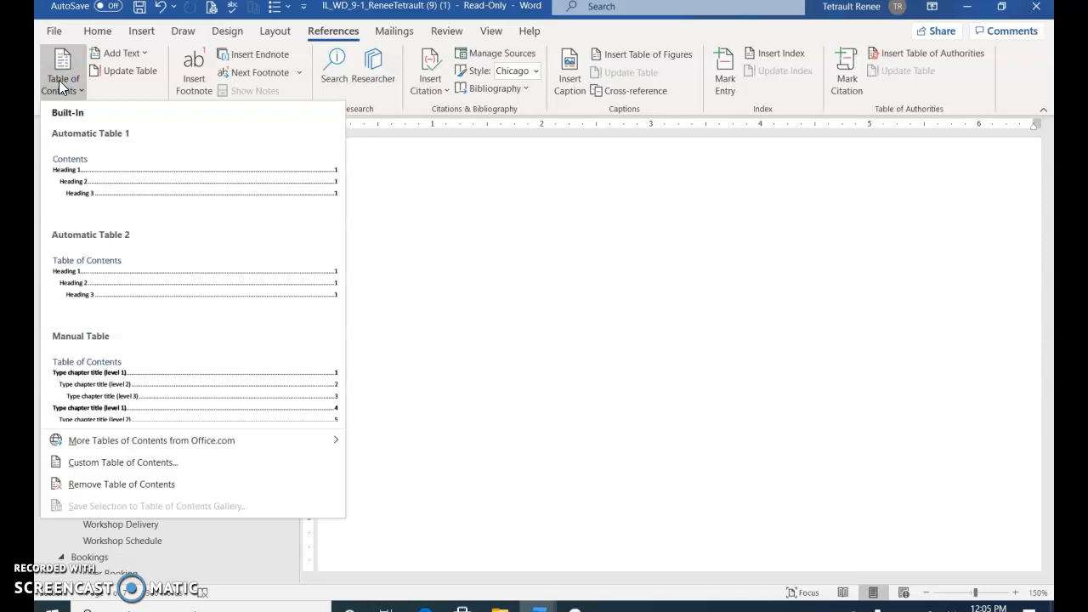
left_click(156, 278)
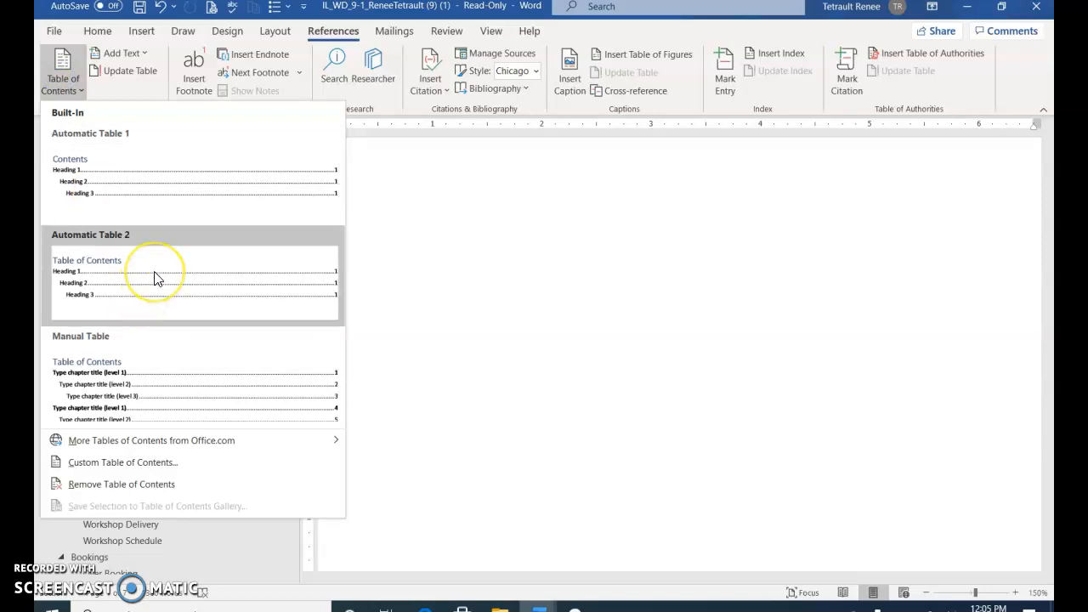
left_click(155, 277)
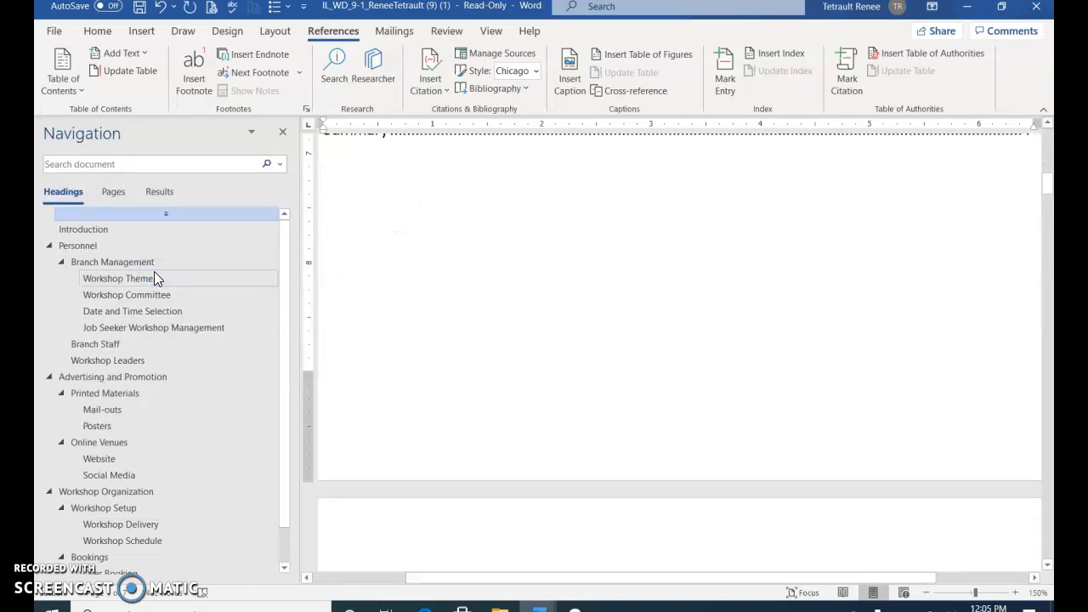
Review the table of contents entries, heading levels and page numbers against the document's heading structure
scroll(457, 365, "up", 4)
left_click(458, 369)
scroll(457, 369, "up", 8)
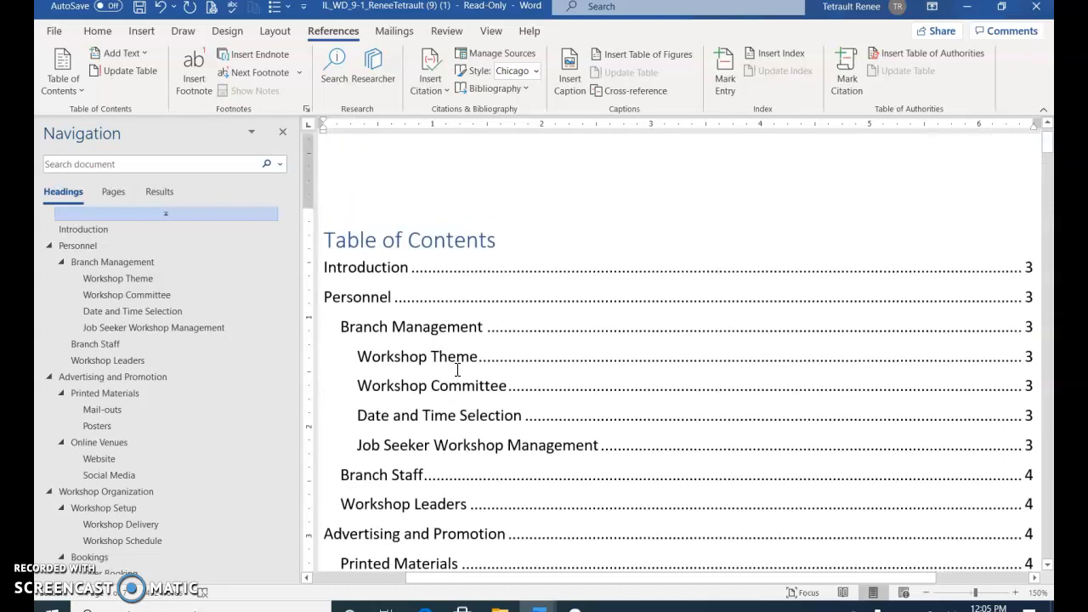
scroll(458, 369, "up", 1)
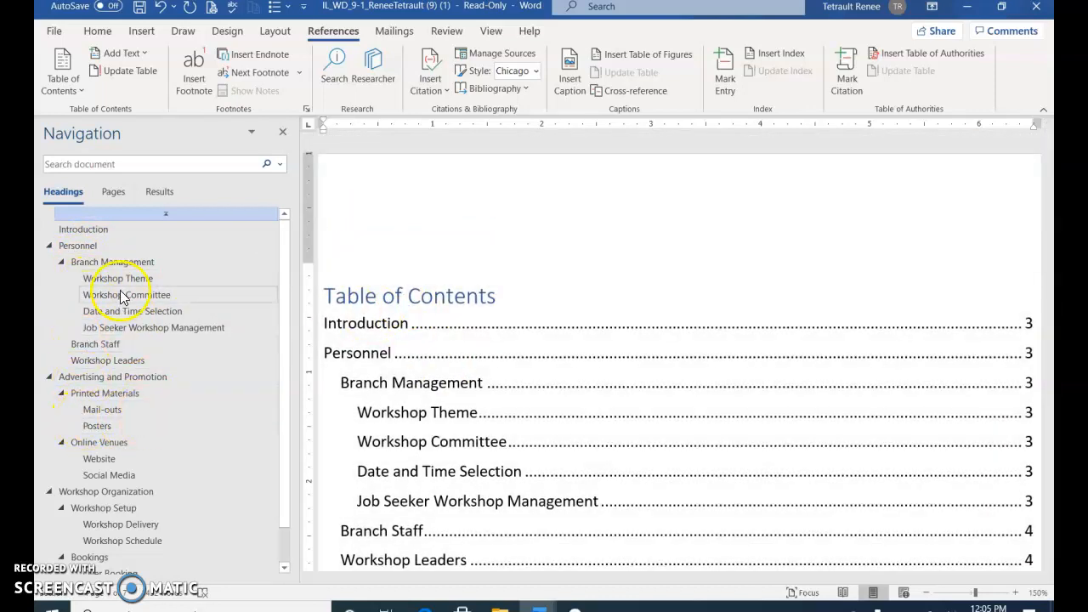
scroll(825, 349, "down", 1)
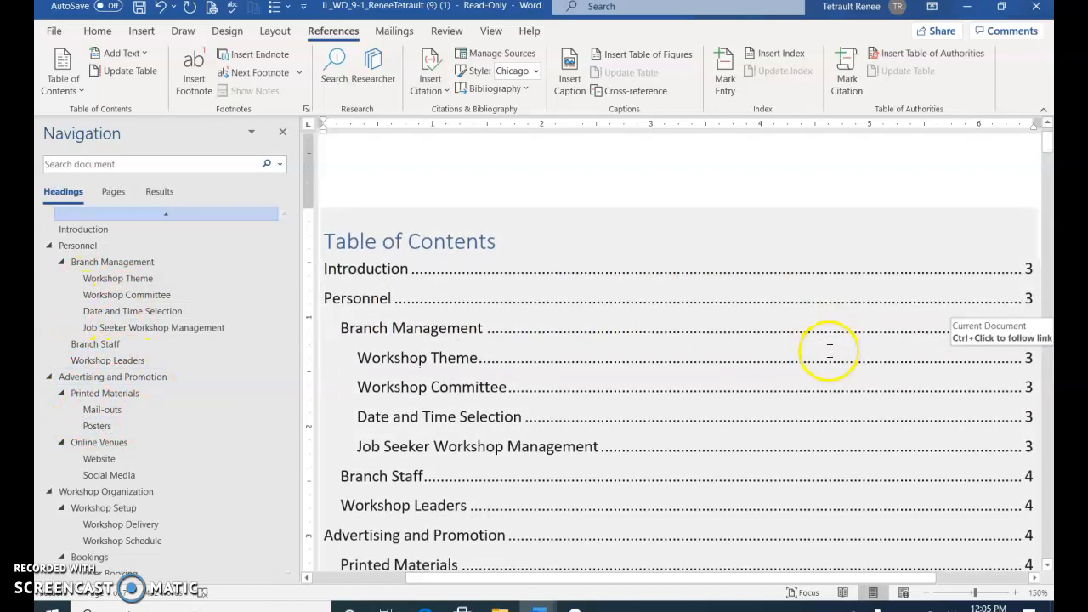
scroll(826, 345, "down", 2)
scroll(811, 323, "up", 1)
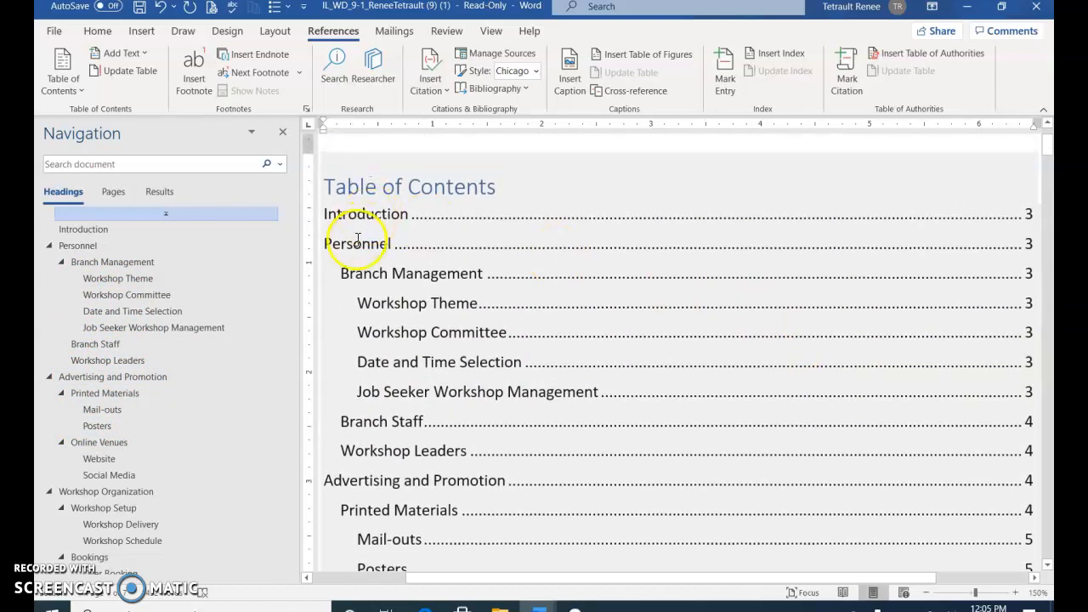
scroll(538, 297, "down", 3)
scroll(1033, 272, "up", 1)
scroll(1063, 281, "down", 2)
scroll(1021, 307, "down", 4)
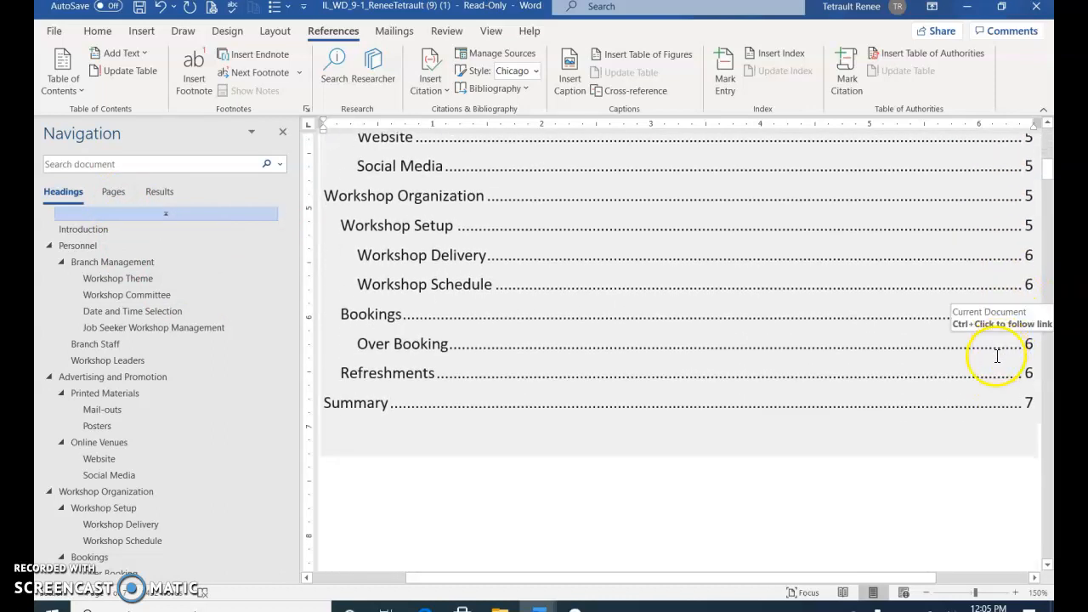
scroll(623, 418, "up", 3)
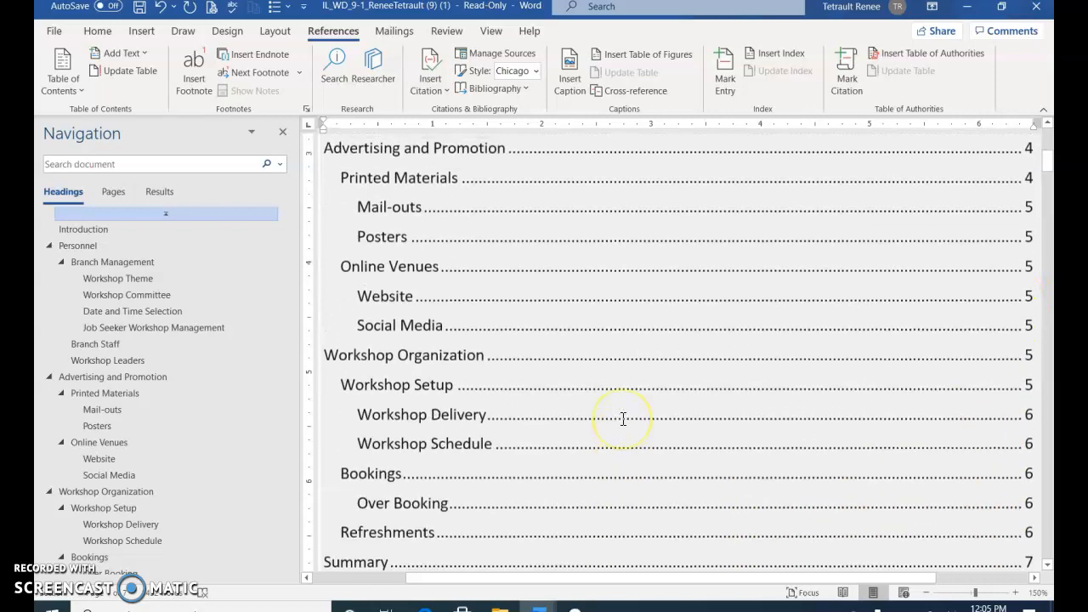
scroll(623, 418, "up", 3)
scroll(623, 418, "up", 2)
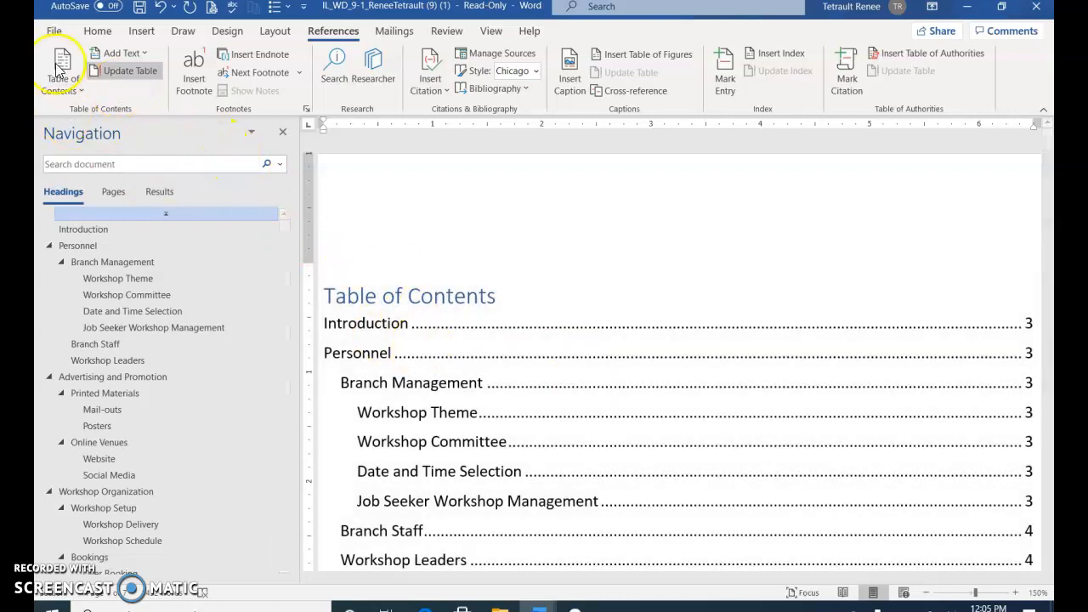
Replace the table of contents with a custom one in the Distinctive format, and look through its entries
left_click(62, 75)
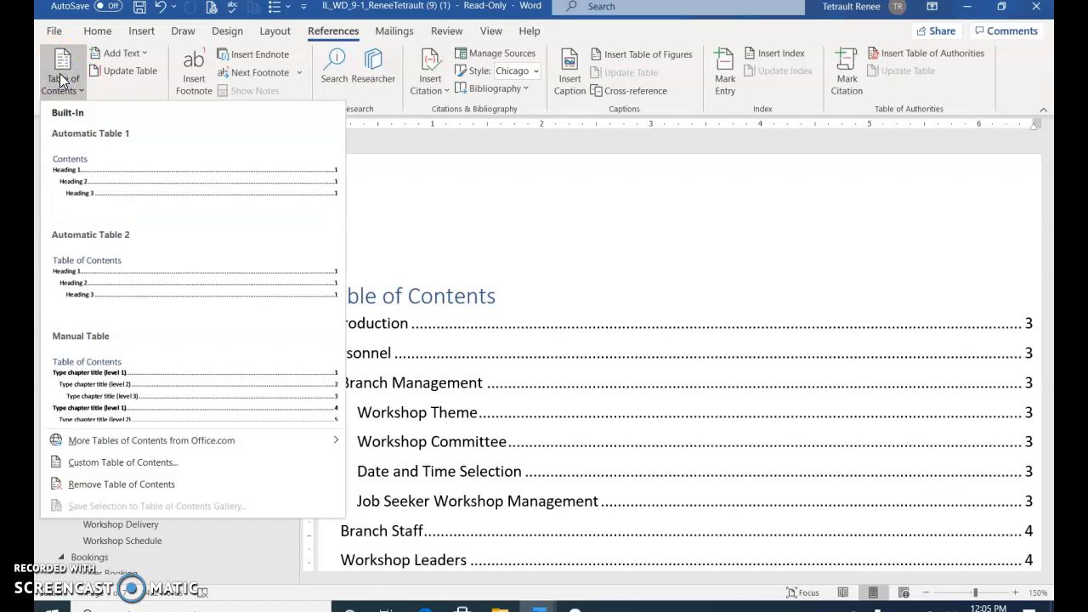
mouse_move(69, 448)
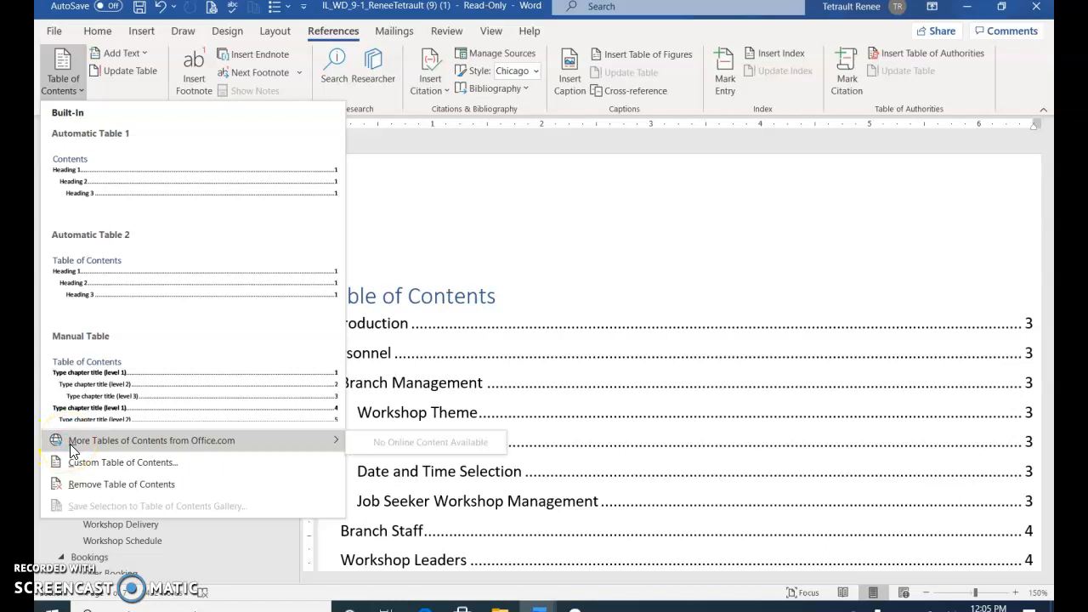
left_click(85, 462)
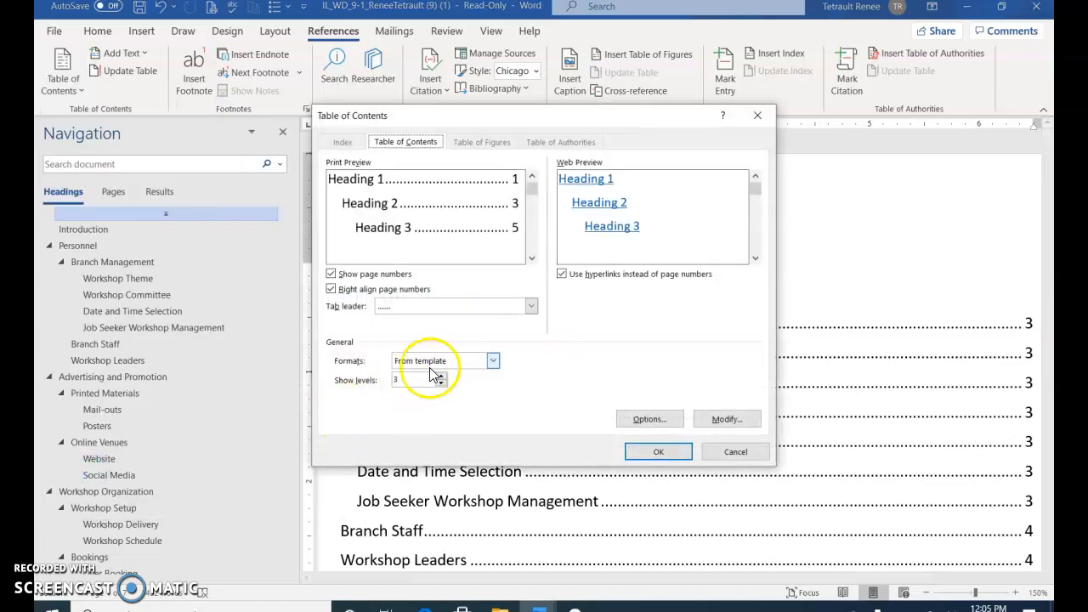
left_click(493, 362)
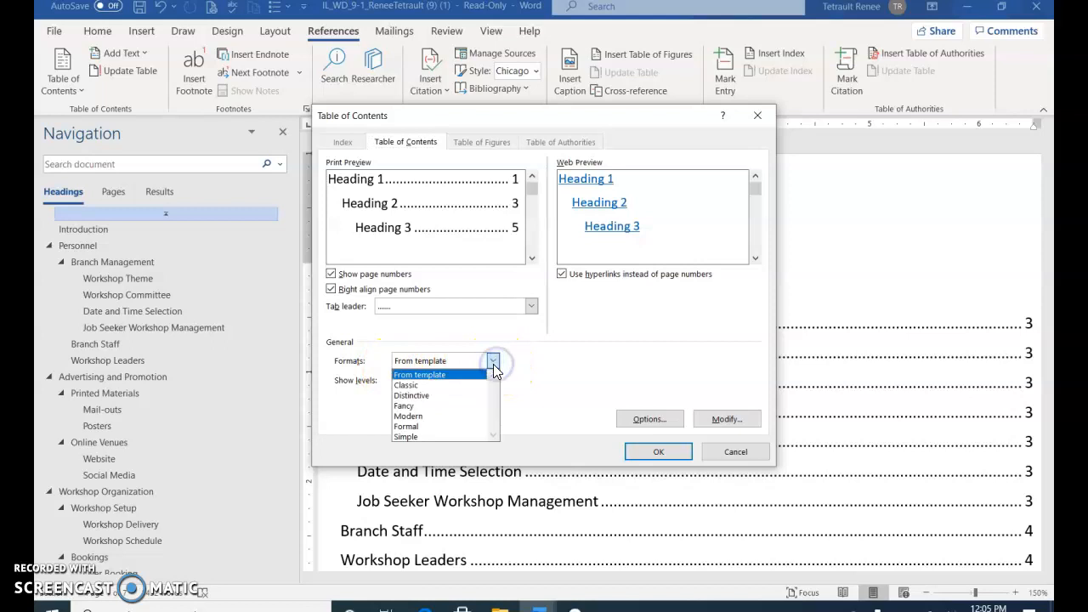
left_click(432, 396)
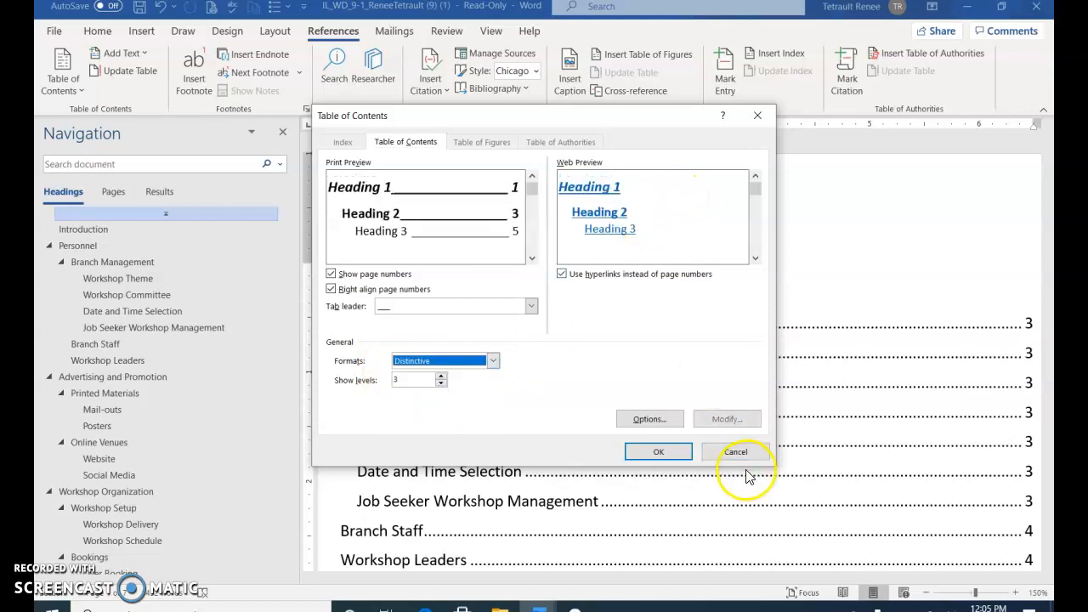
left_click(654, 451)
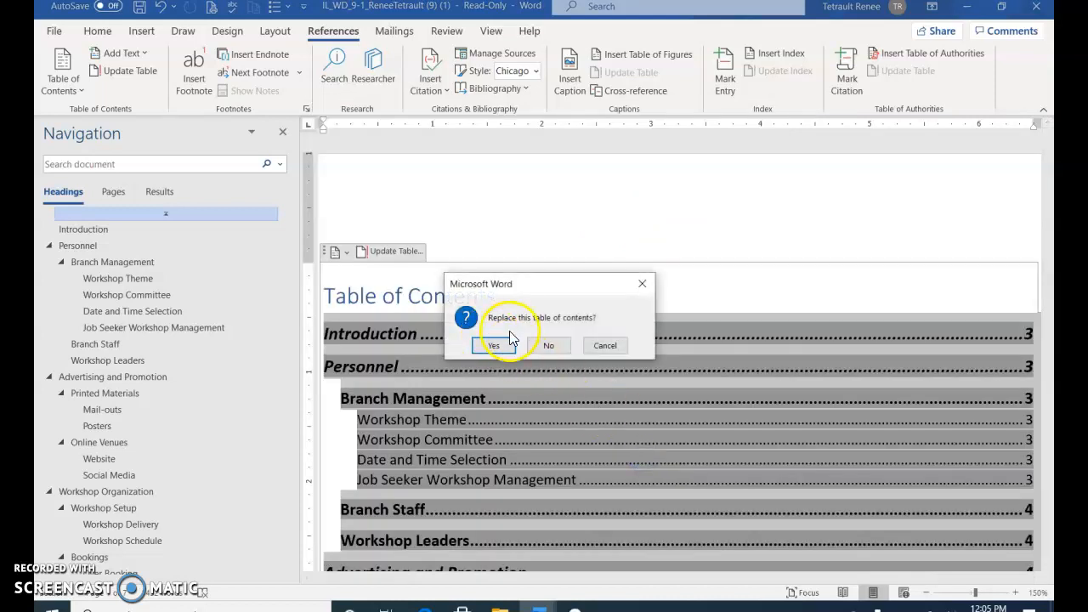
left_click(494, 345)
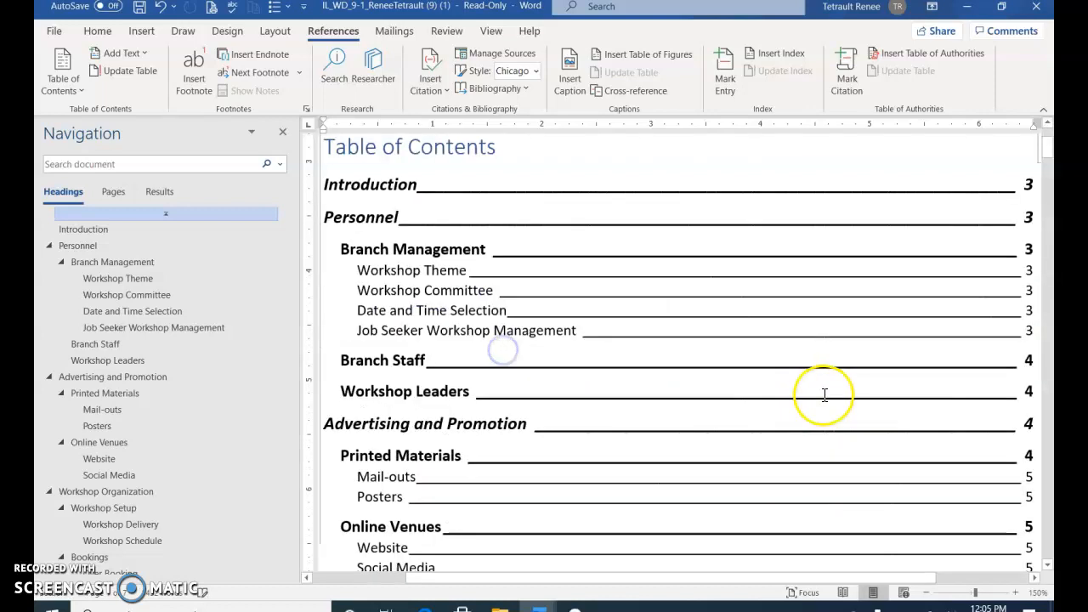
scroll(824, 391, "down", 5)
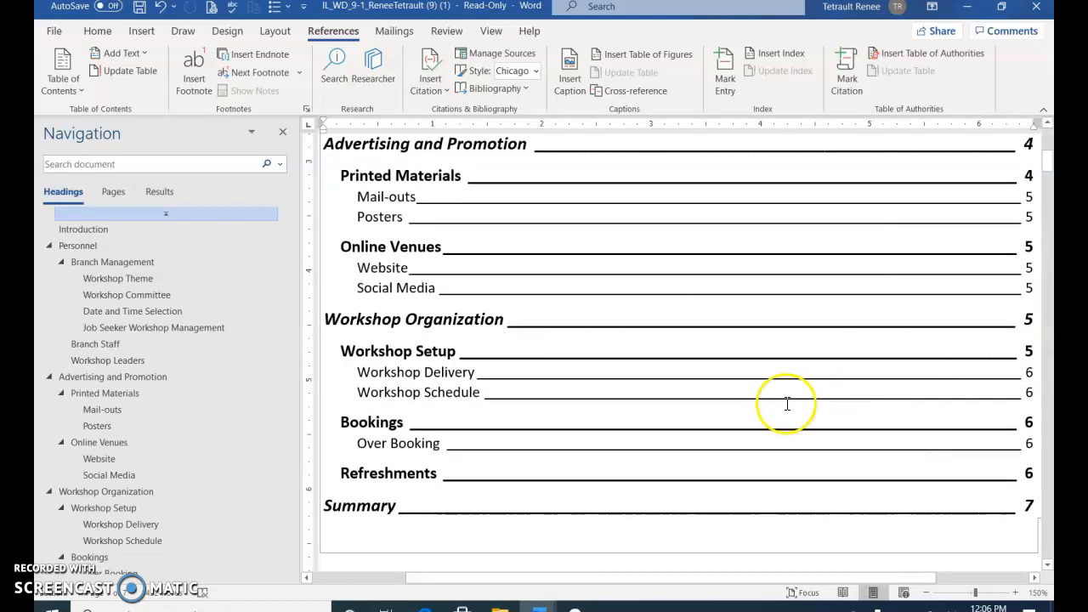
scroll(986, 412, "up", 2)
scroll(986, 412, "up", 4)
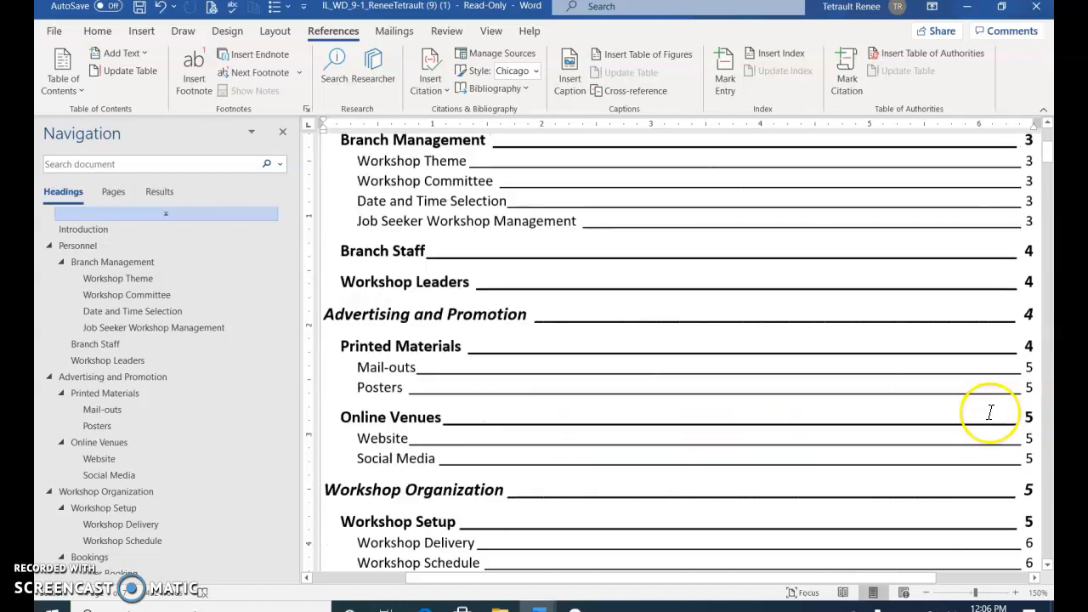
scroll(990, 412, "up", 3)
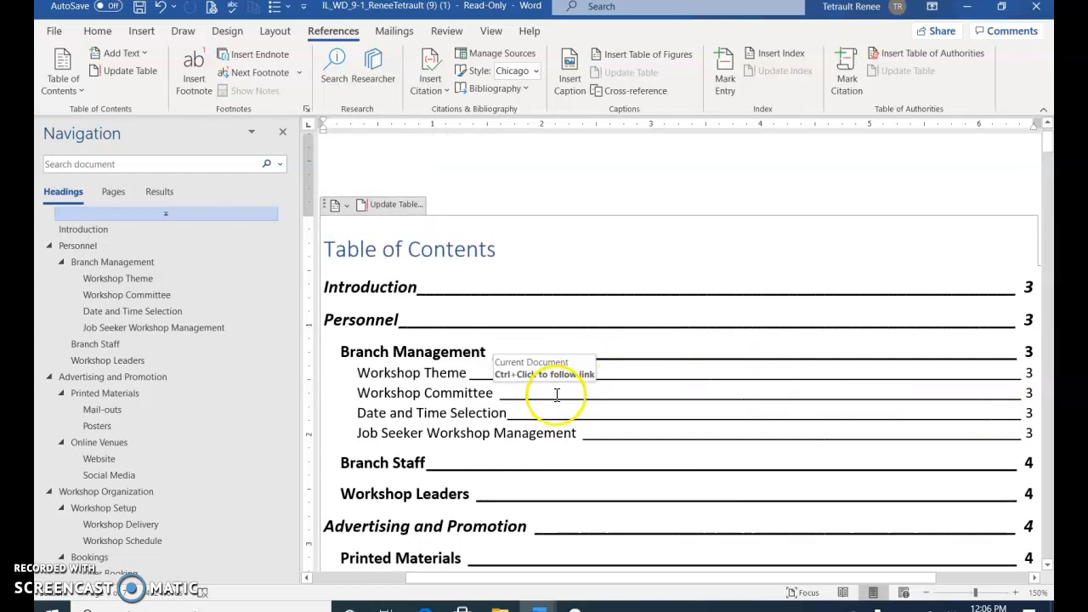
right_click(191, 331)
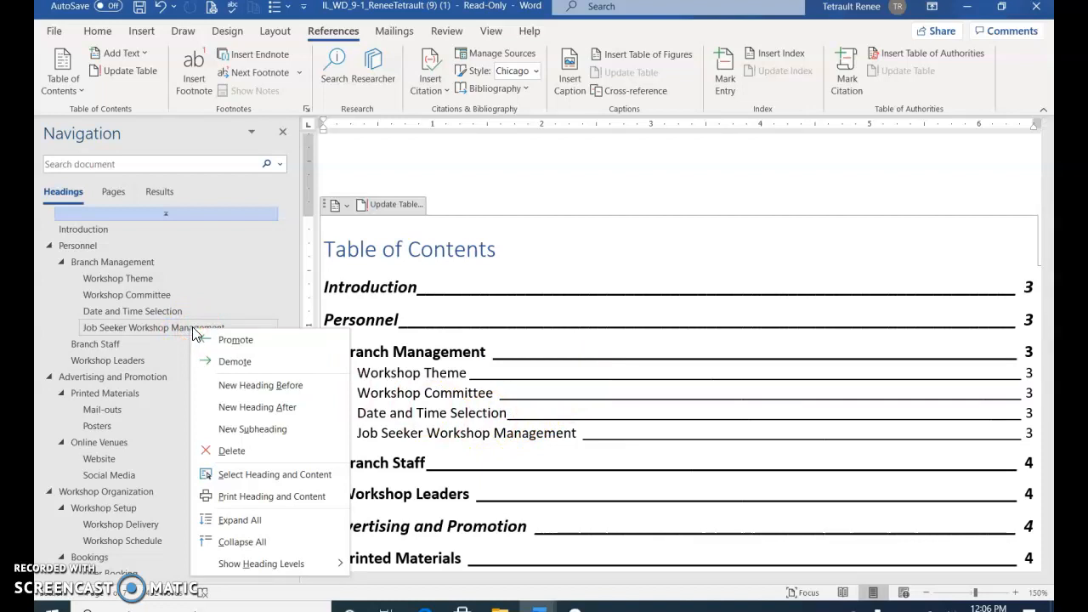
left_click(57, 591)
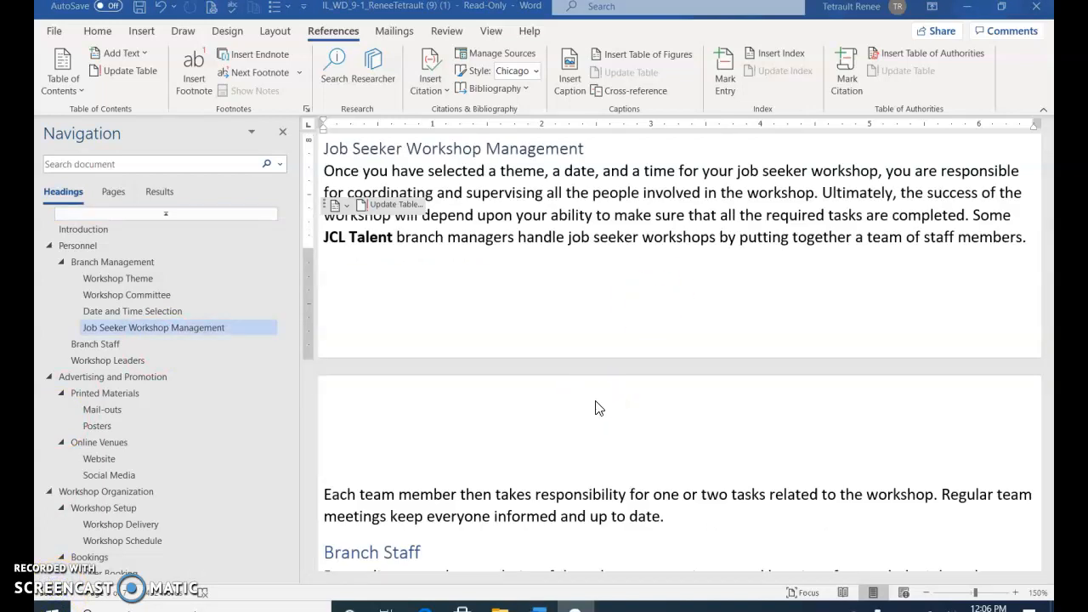
key("ctrl+Home")
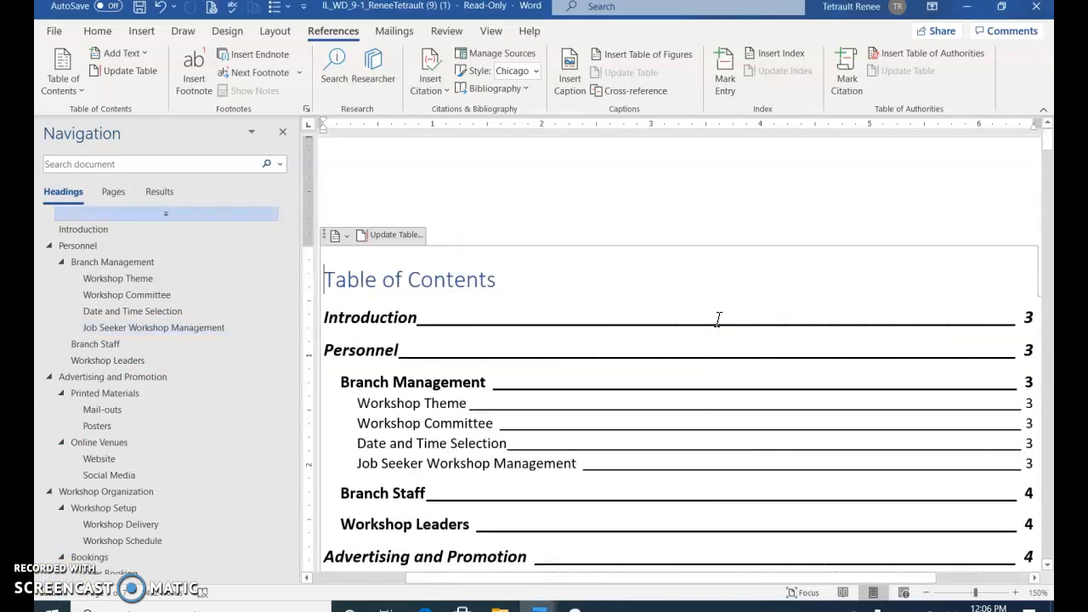
scroll(641, 315, "down", 1)
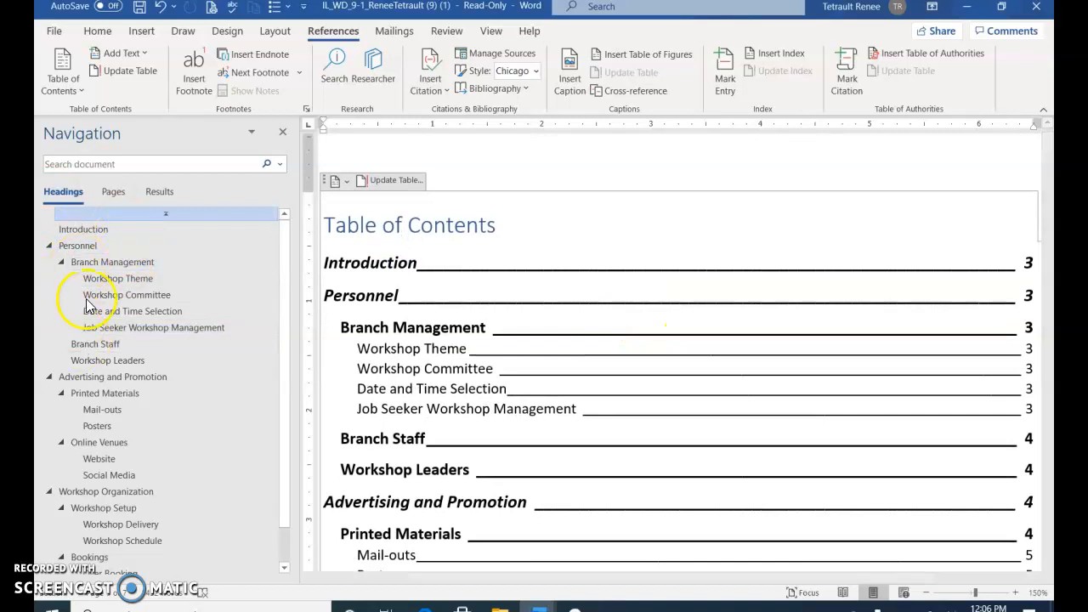
Delete the Job Seeker Workshop Management heading together with its content from the document
left_click(141, 331)
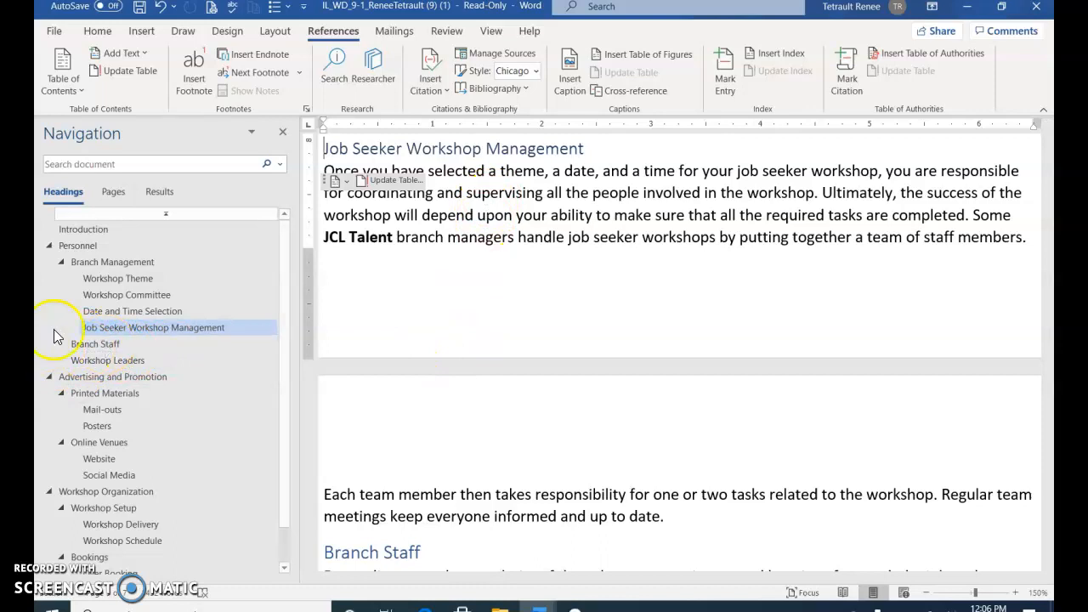
right_click(158, 337)
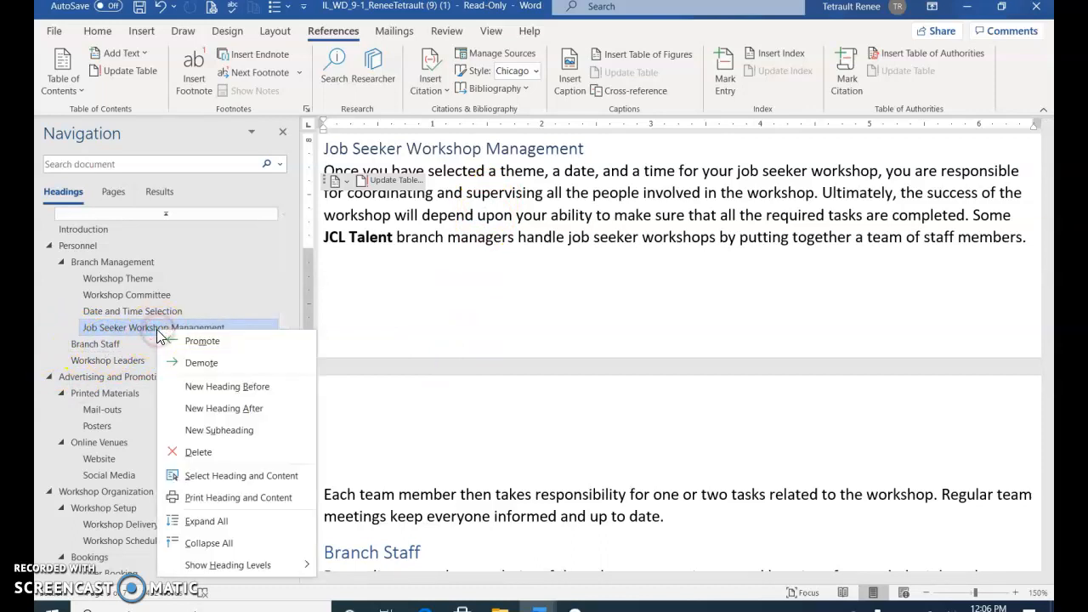
left_click(198, 453)
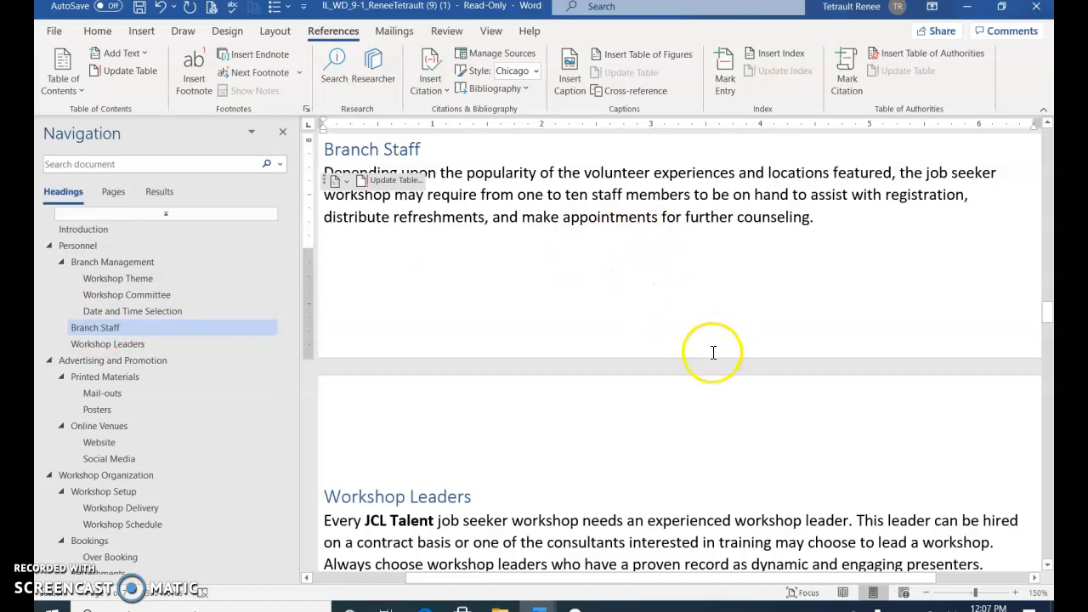
Update the entire table of contents on the first page, including its entries and page numbers
scroll(712, 351, "up", 5)
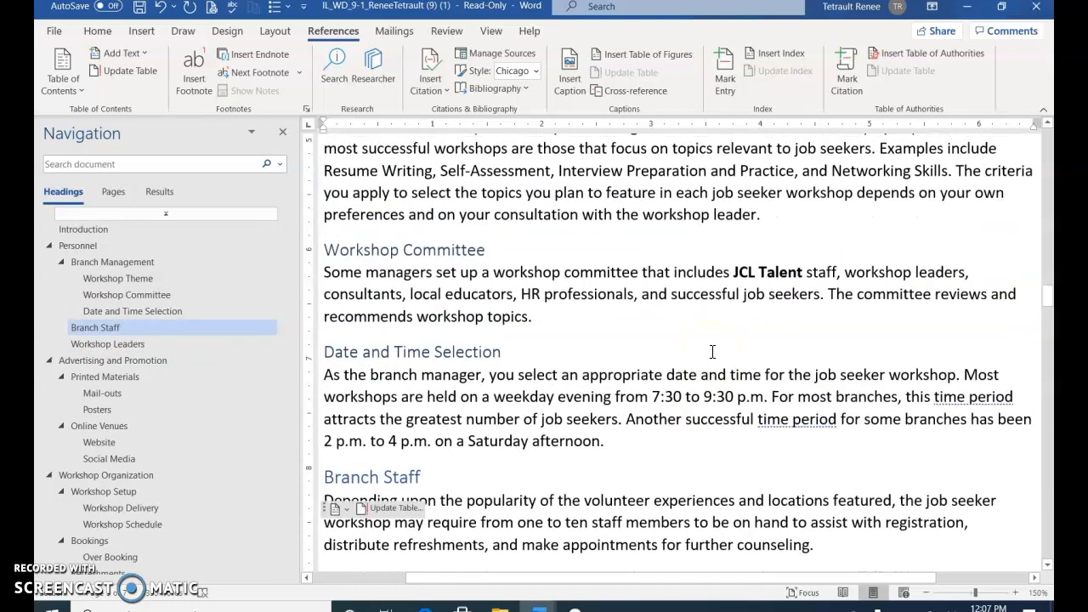
scroll(712, 351, "up", 10)
scroll(627, 365, "down", 1)
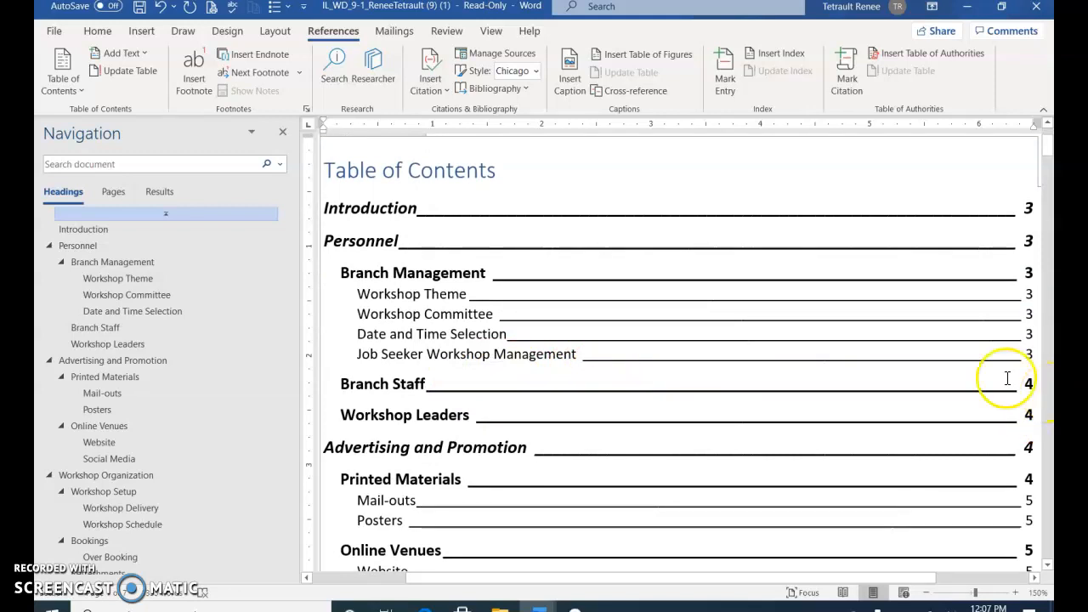
scroll(697, 263, "up", 3)
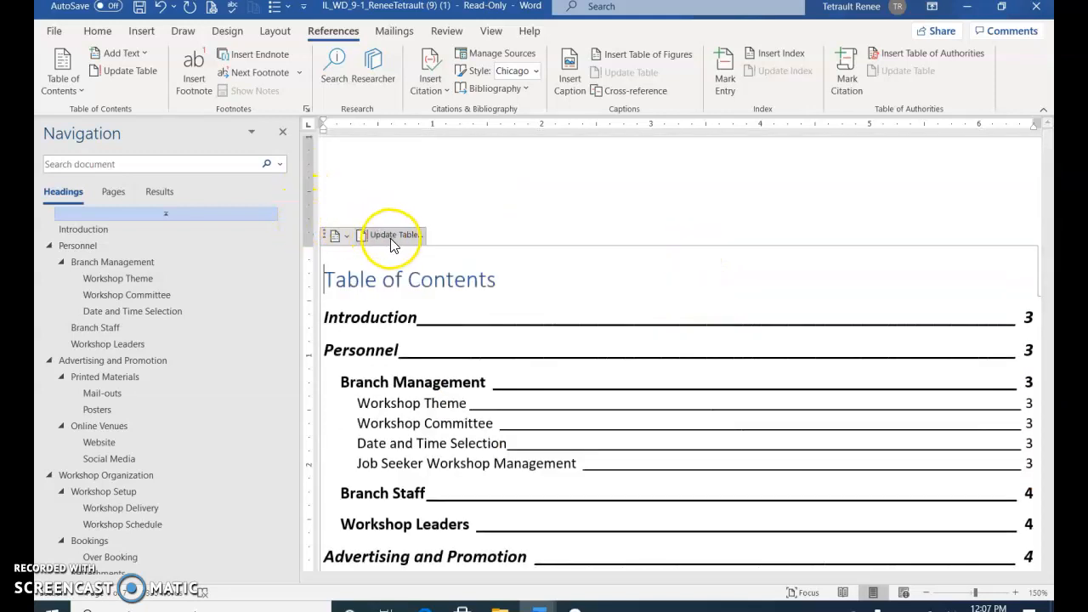
left_click(394, 236)
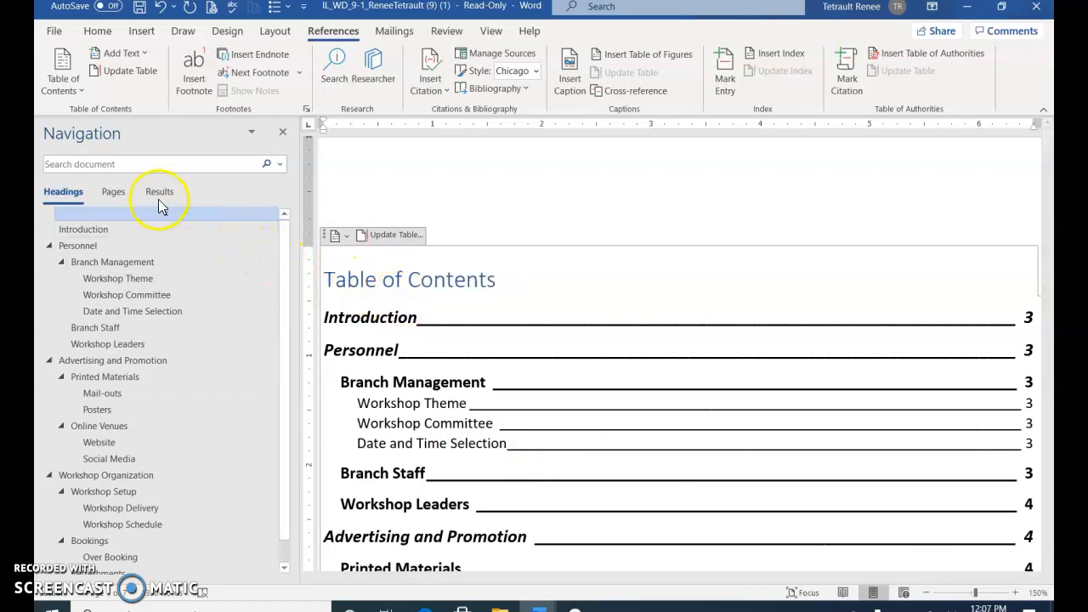
Change the table of contents' tab leader to dots, replacing the existing table, and check the entries down to Summary
left_click(64, 84)
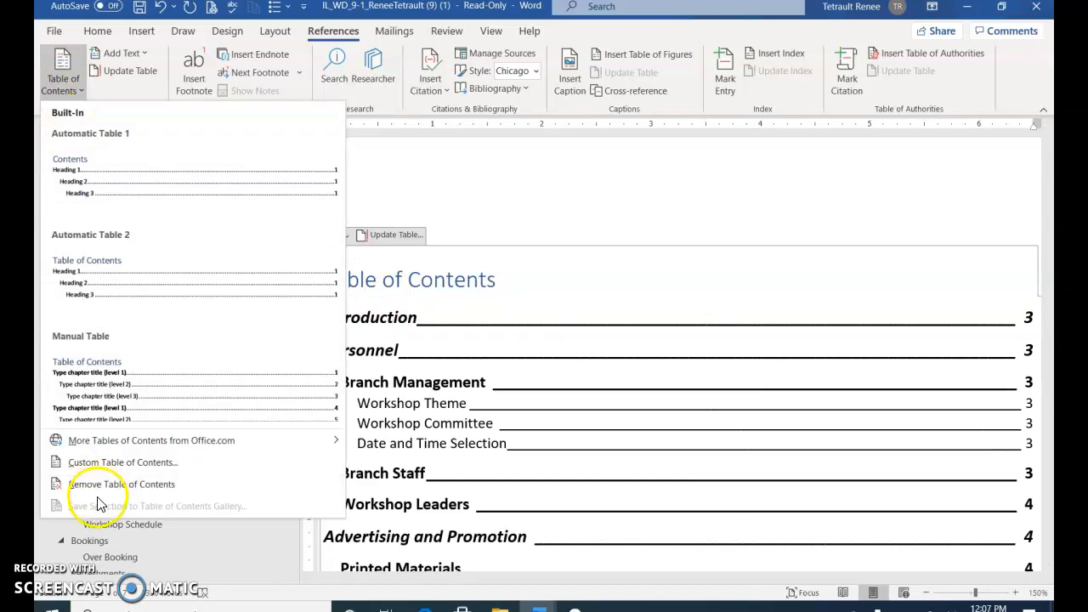
left_click(108, 462)
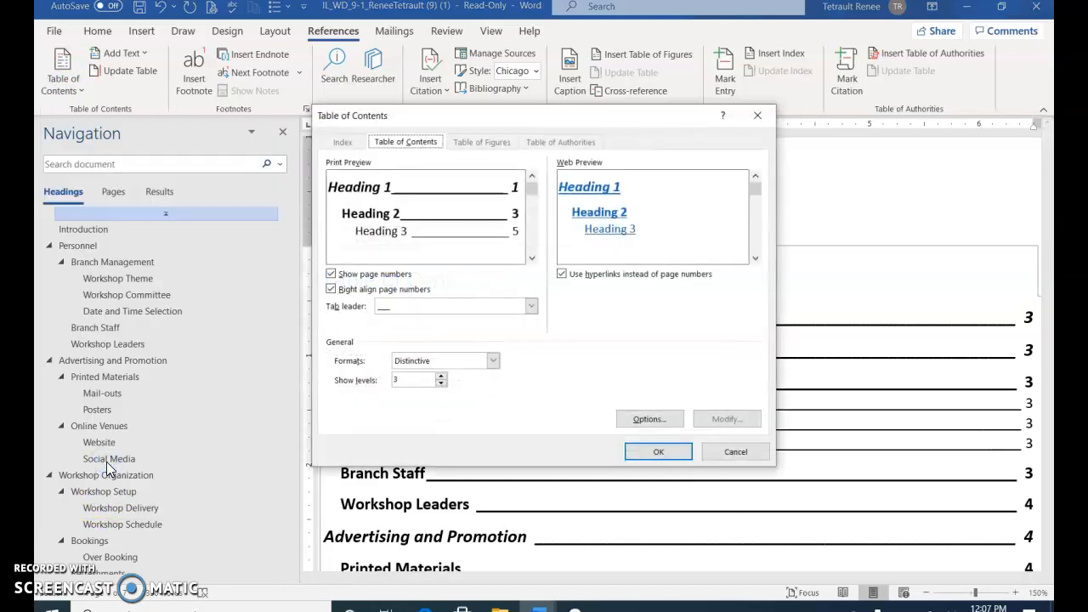
left_click(531, 308)
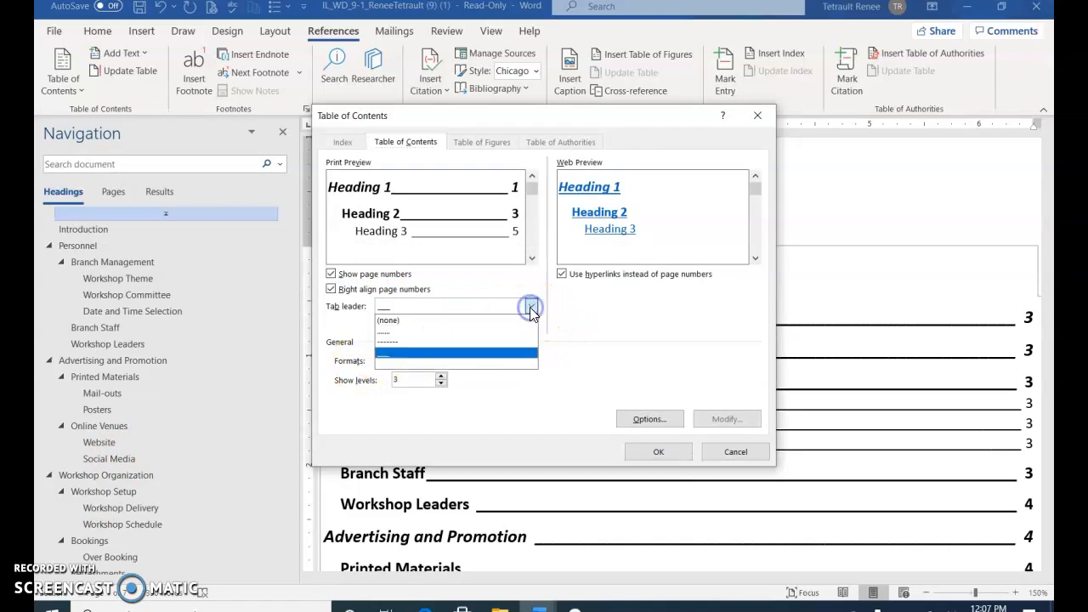
left_click(393, 338)
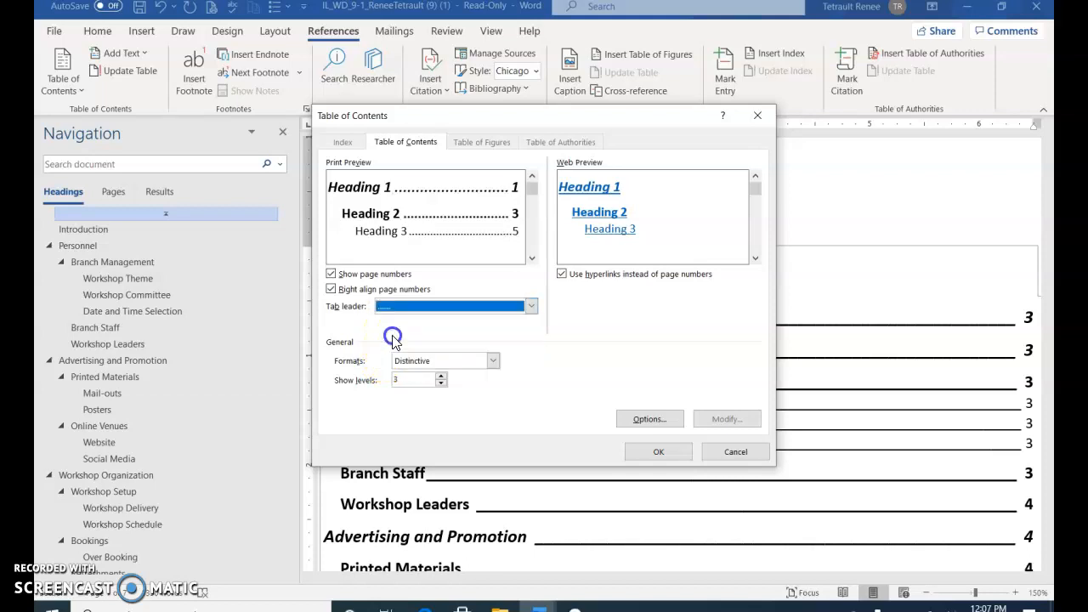
left_click(653, 453)
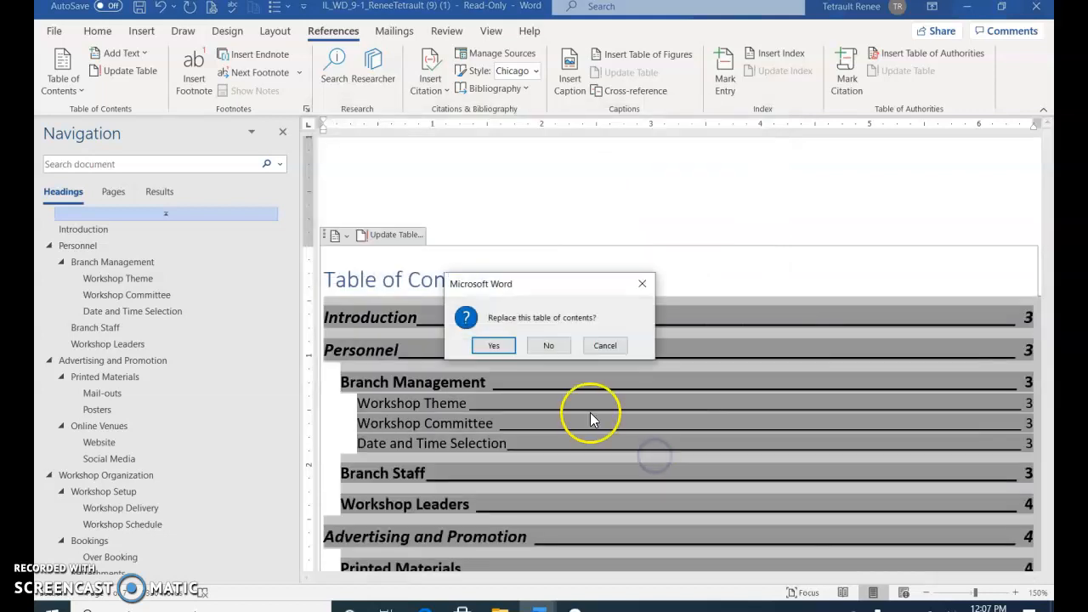
left_click(479, 347)
scroll(527, 340, "down", 3)
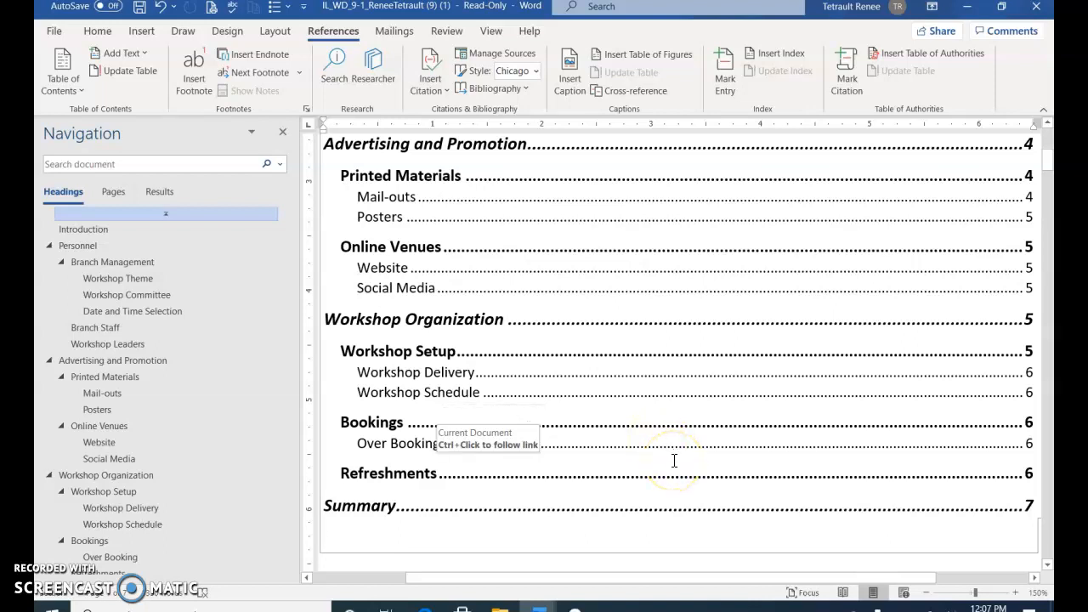
scroll(674, 460, "down", 1)
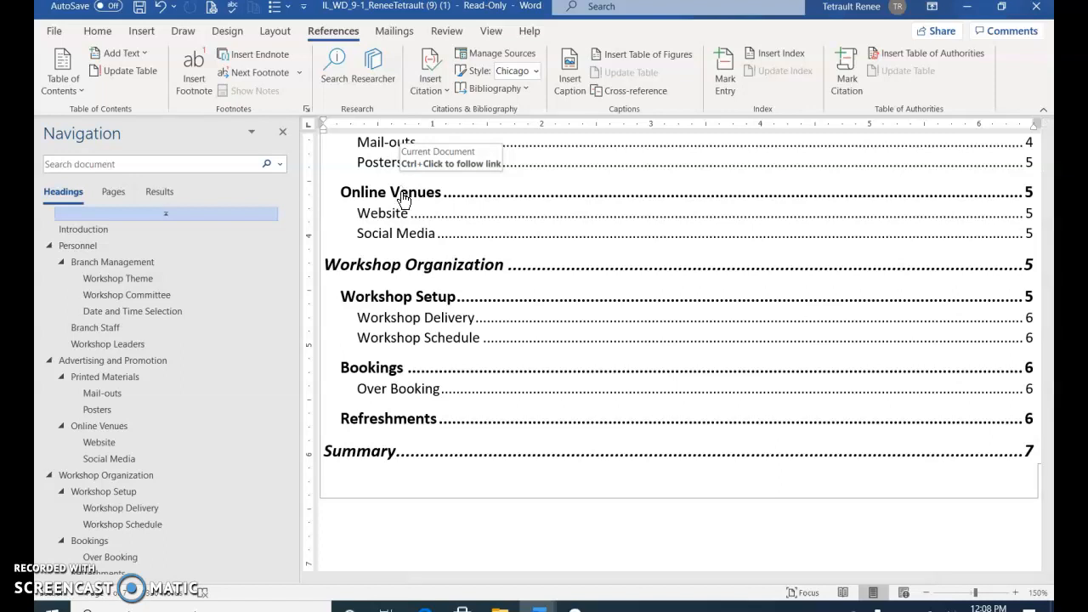
Follow the Online Venues entry in the table of contents to its section in the document
left_click(403, 196)
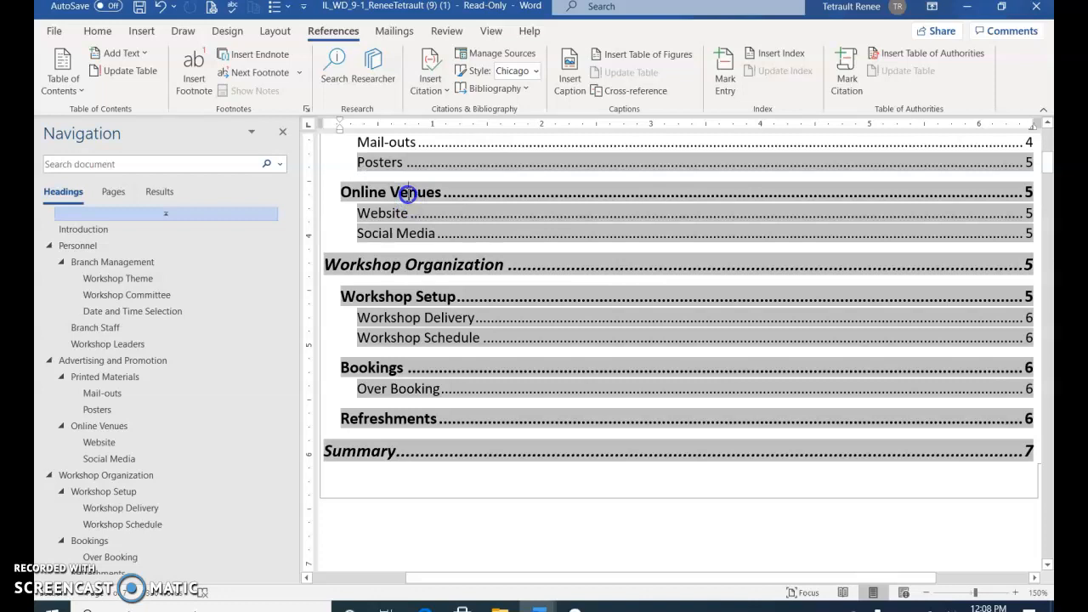
left_click(408, 195)
left_click(438, 246)
left_click(409, 194)
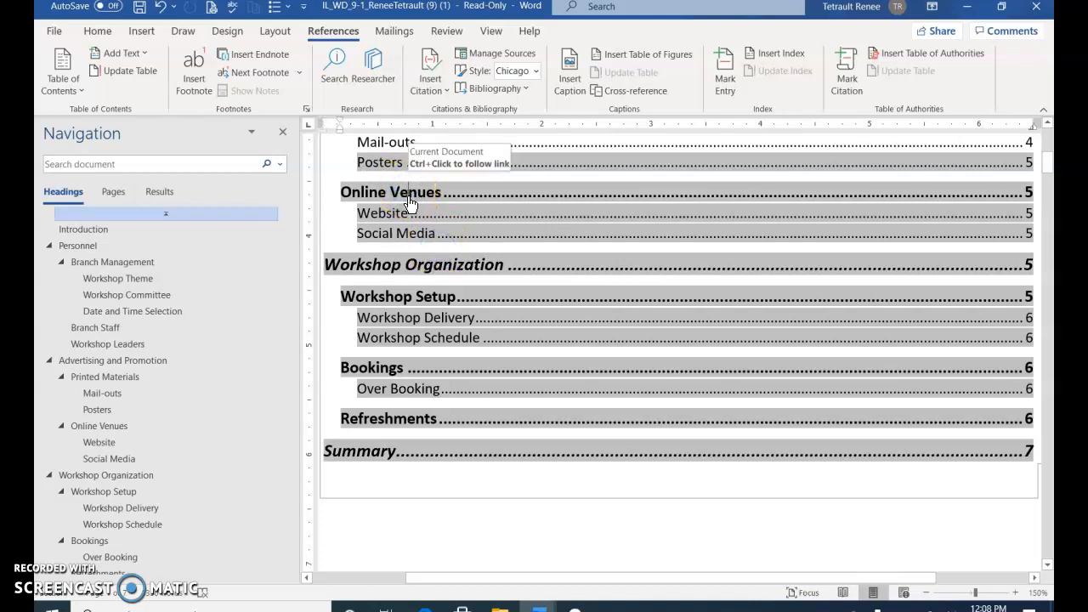
left_click(409, 197)
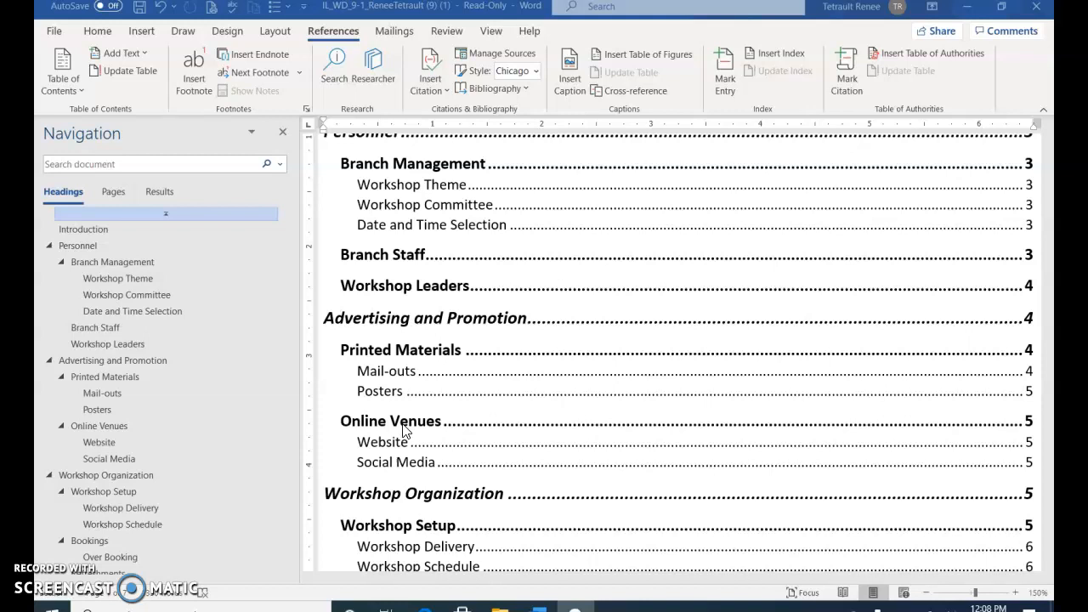
left_click(403, 425)
left_click(403, 425)
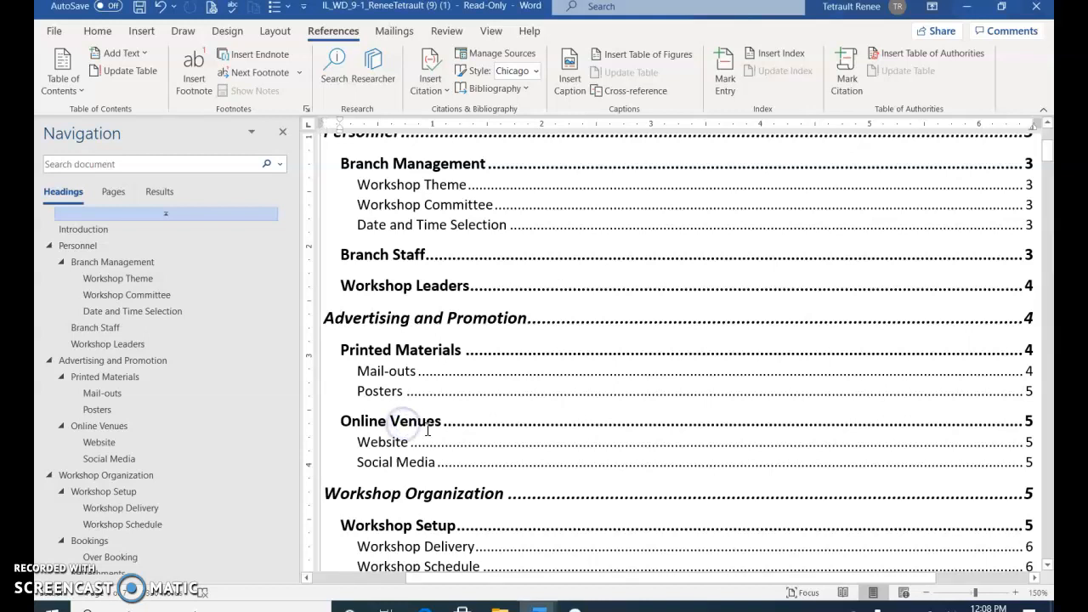
left_click(426, 425)
left_click(454, 426)
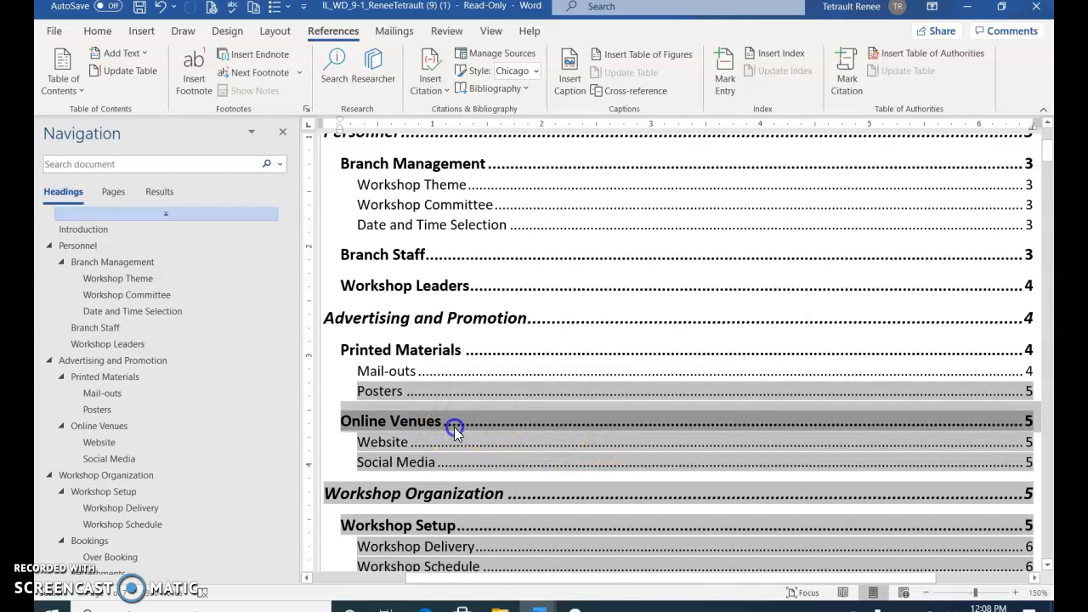
scroll(471, 382, "up", 3)
scroll(471, 380, "down", 5)
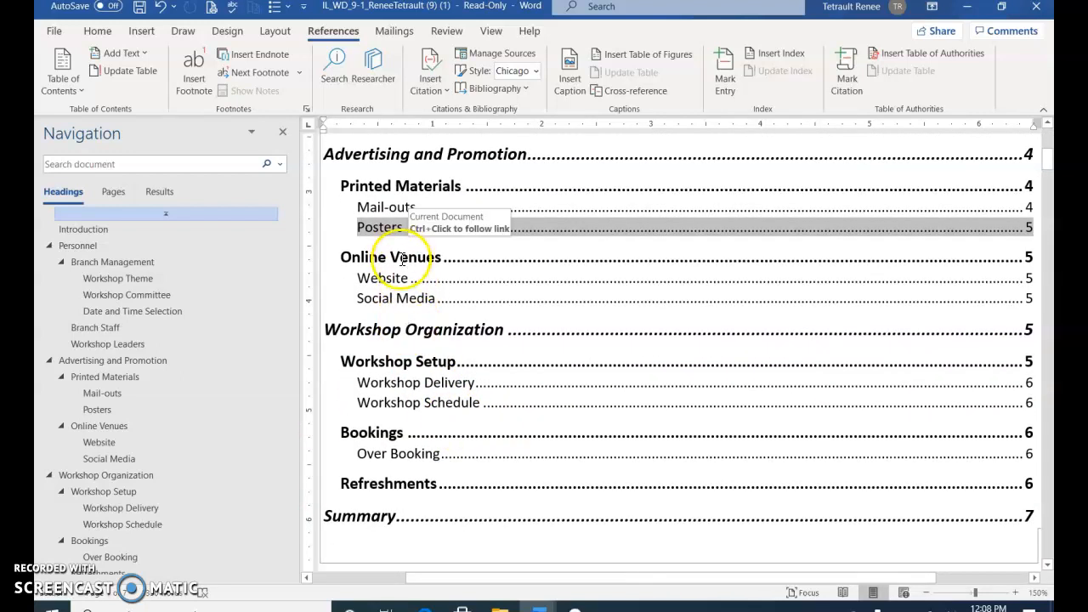
left_click(402, 265, "ctrl")
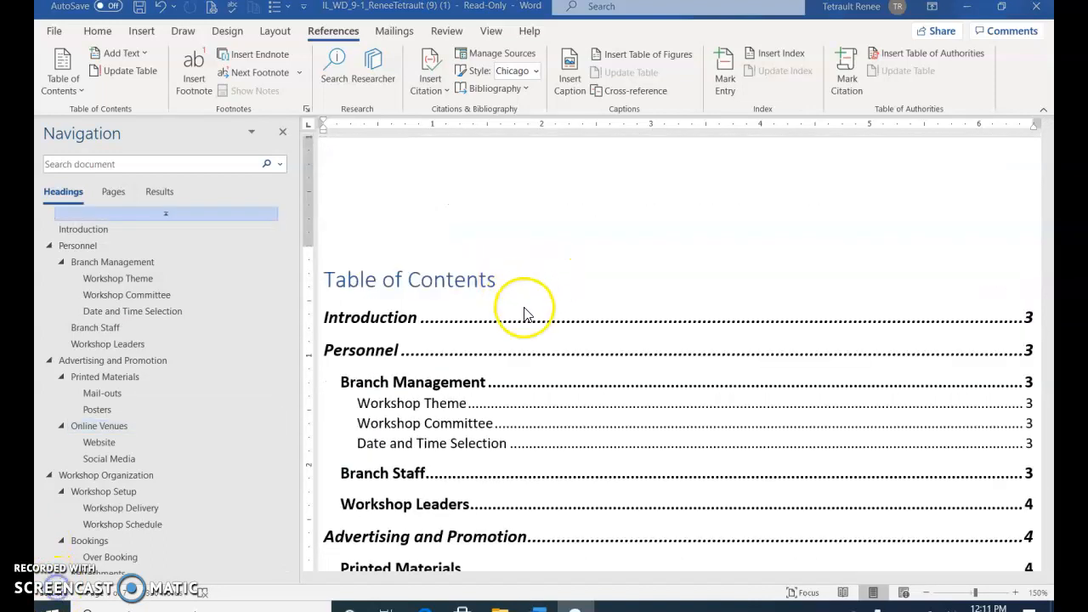
Look over the table of contents and Table of Figures, and follow the Introduction entry to its heading
scroll(534, 378, "down", 15)
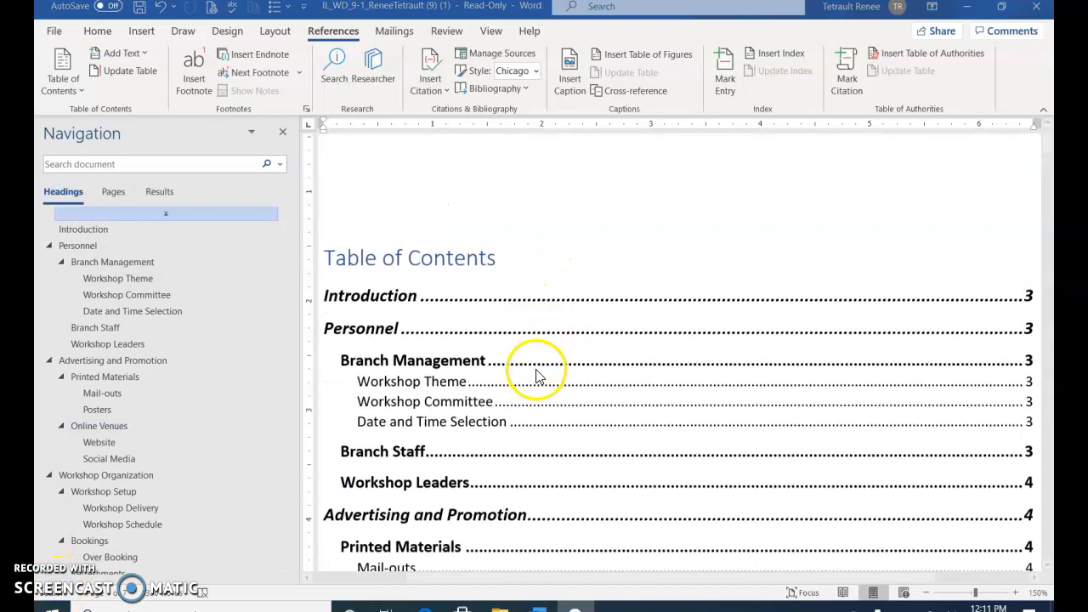
scroll(532, 390, "down", 4)
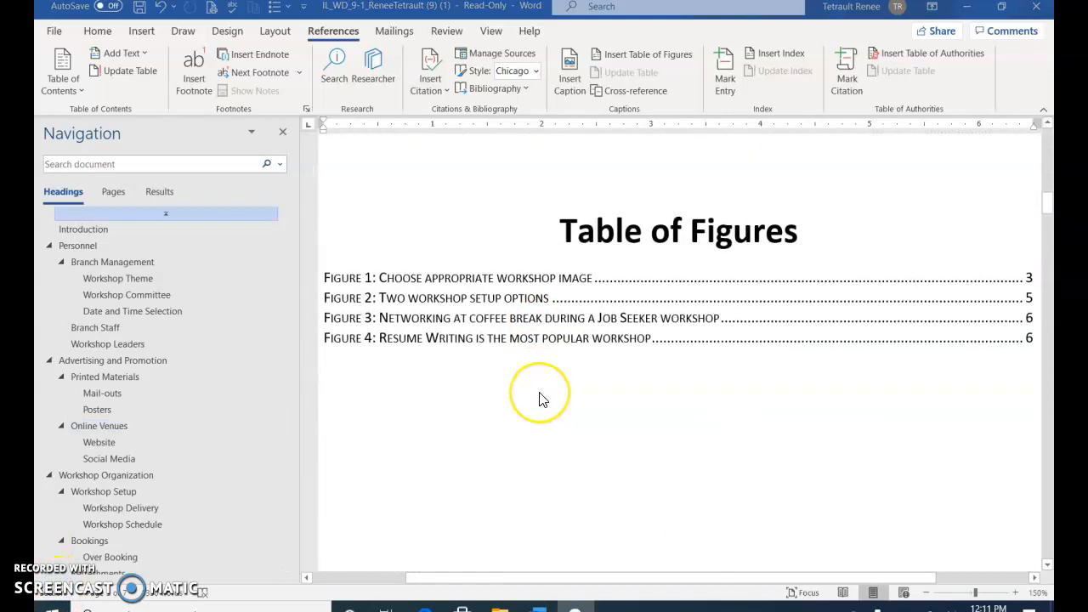
scroll(539, 396, "up", 6)
scroll(542, 400, "up", 10)
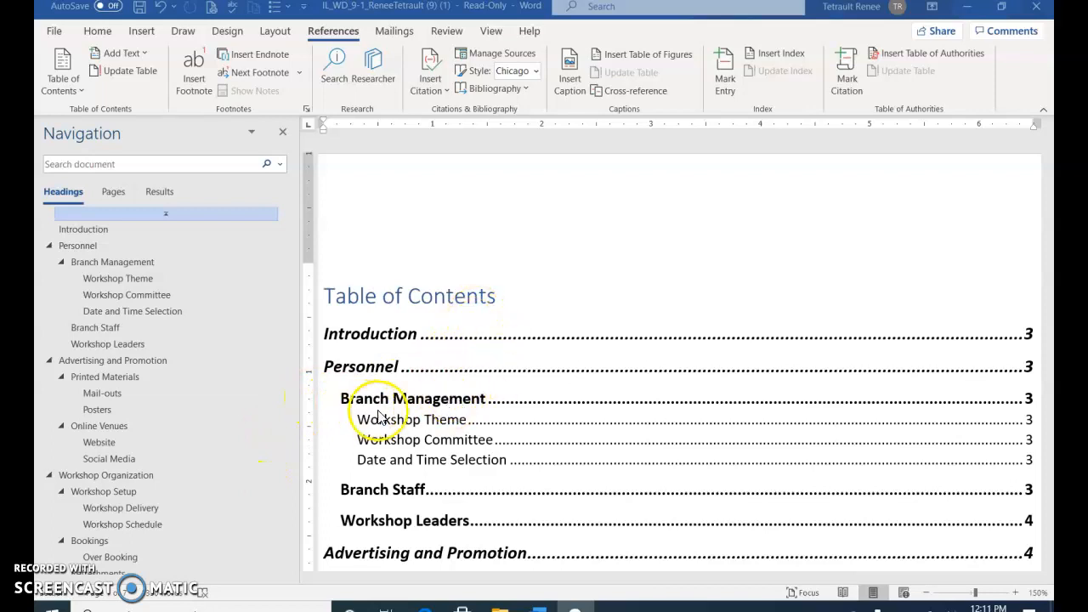
left_click(388, 342)
left_click(477, 228)
left_click(398, 340, "ctrl")
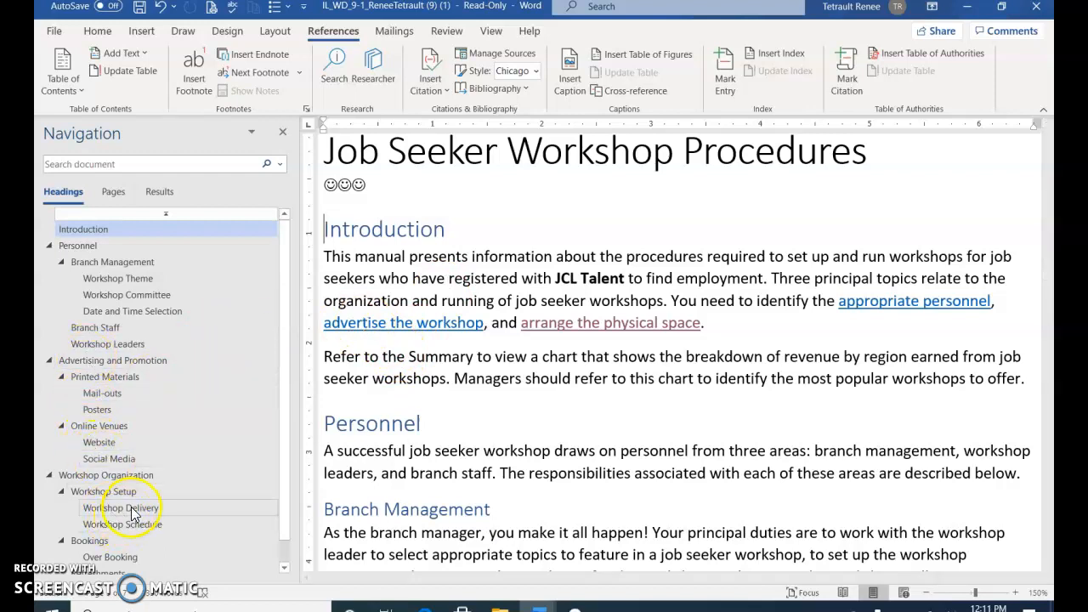
Go to the Personnel heading and the Branch Staff heading to view their text
left_click(75, 246)
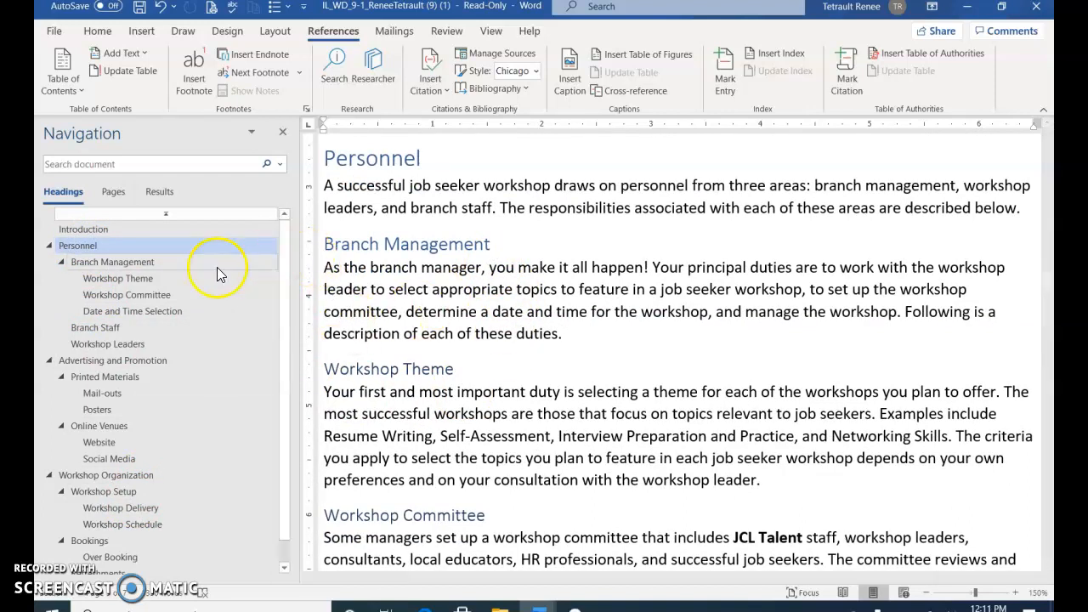
left_click(95, 328)
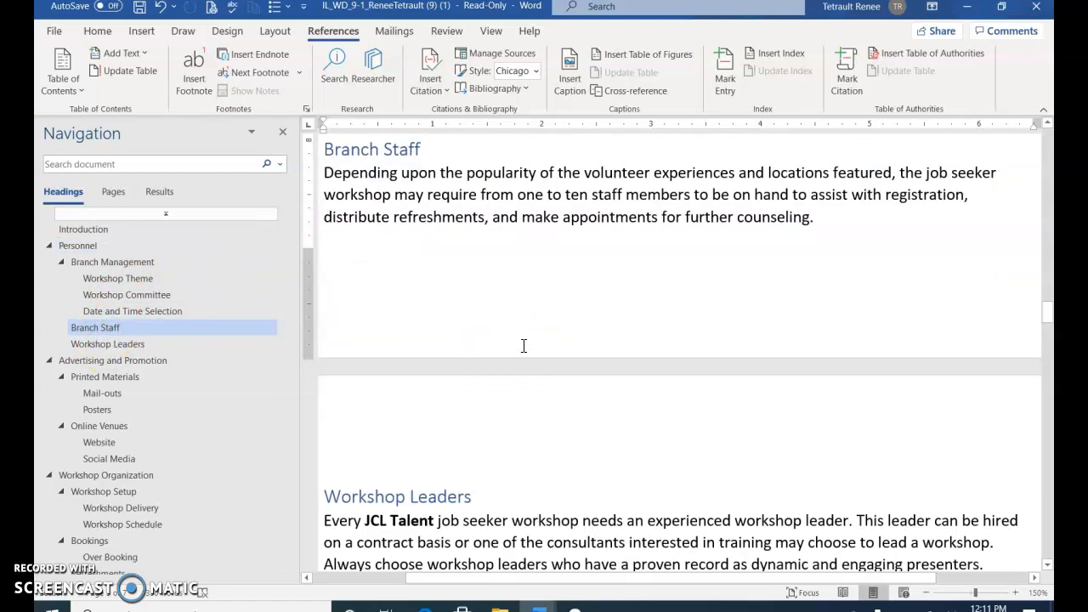
left_click(467, 292)
left_click(102, 211)
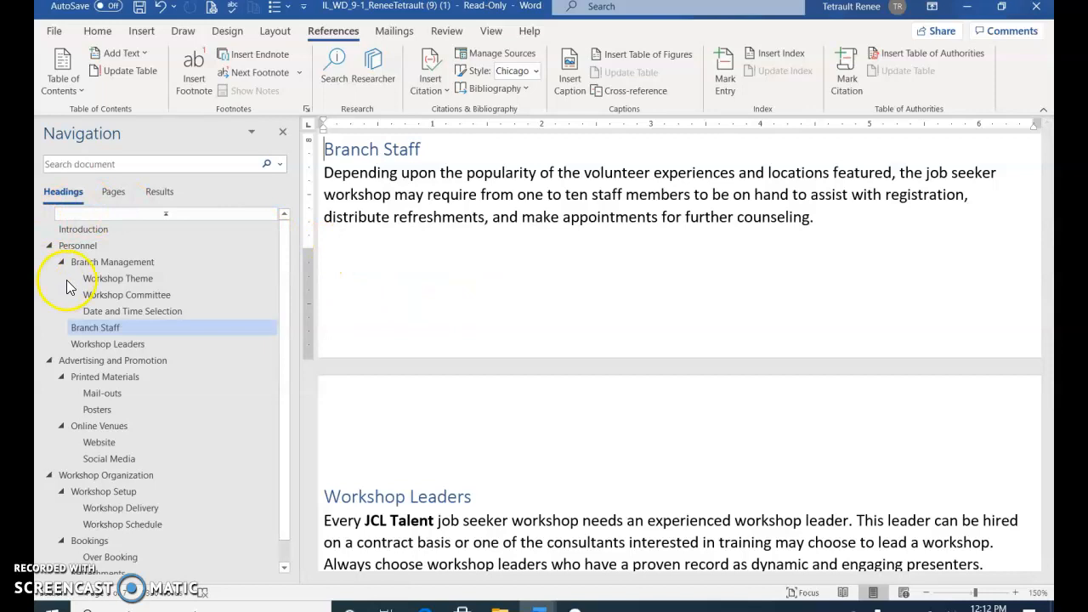
Mark all occurrences of "branch staff" as index entries, starting from the introductory paragraph under the Personnel heading
left_click(80, 245)
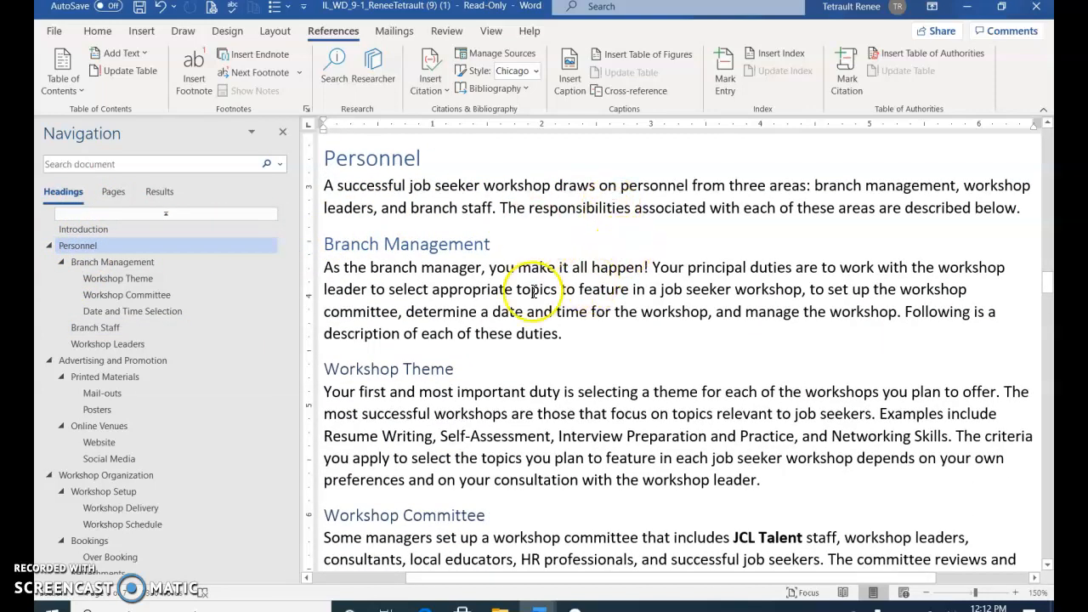
left_click_drag(411, 207, 498, 207)
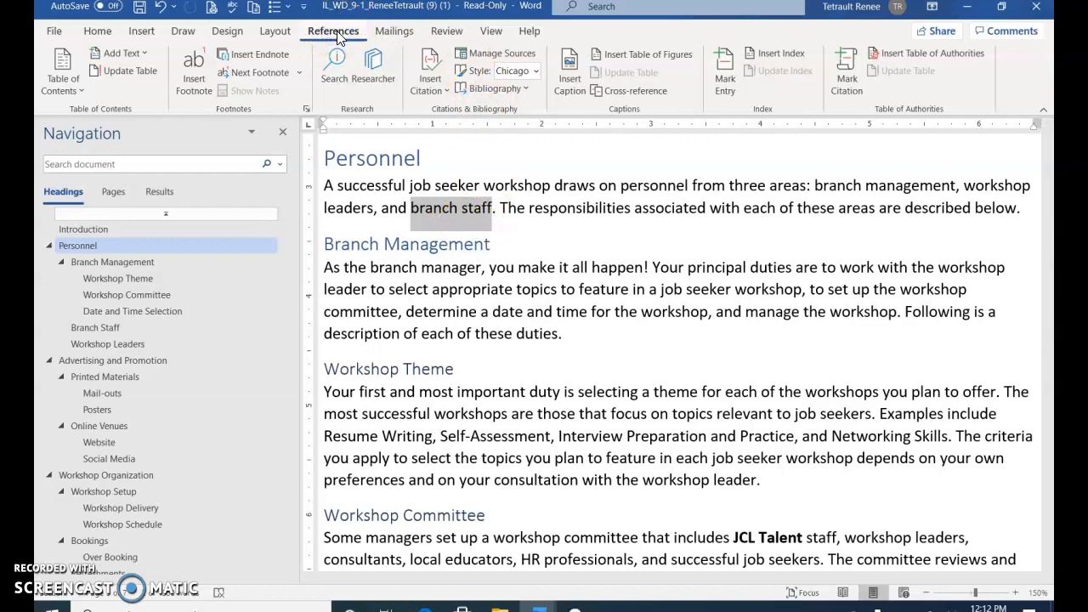
left_click(718, 92)
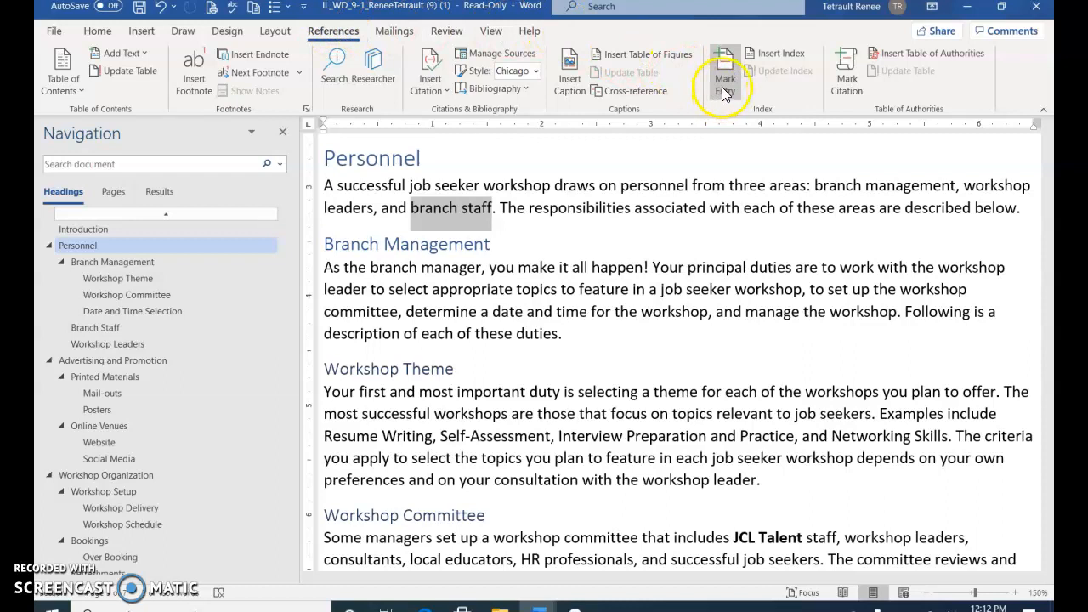
left_click(722, 87)
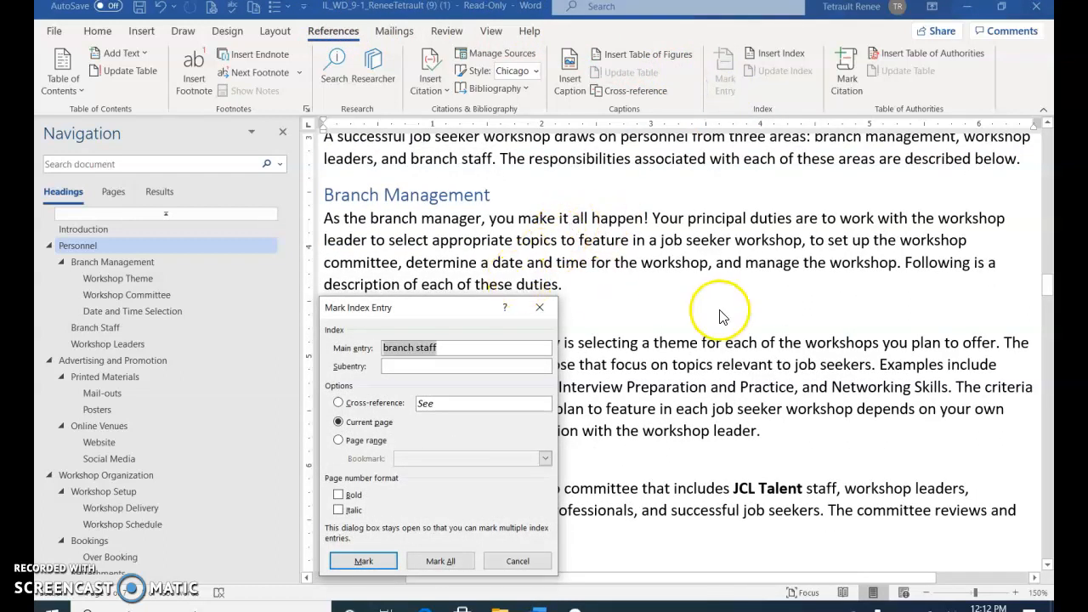
scroll(719, 317, "up", 2)
left_click_drag(408, 311, 773, 233)
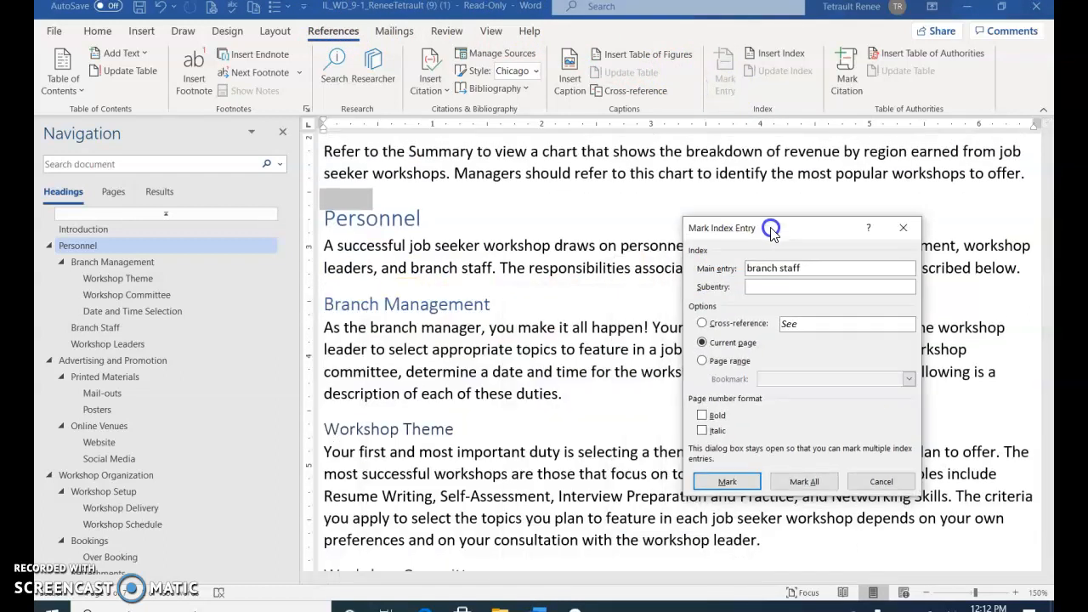
scroll(461, 211, "up", 2)
scroll(498, 260, "down", 3)
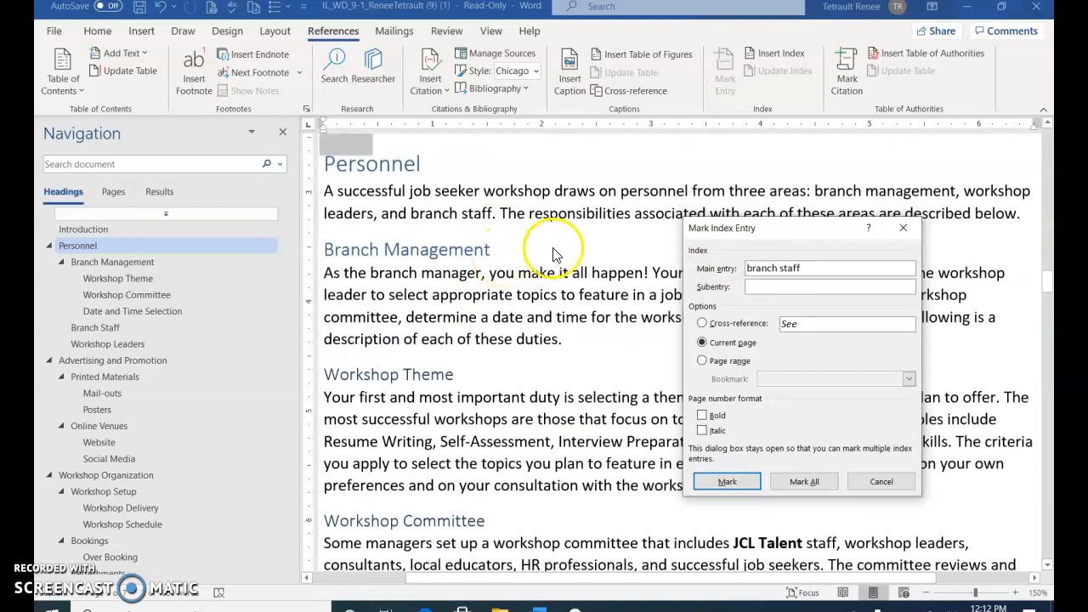
left_click(553, 249)
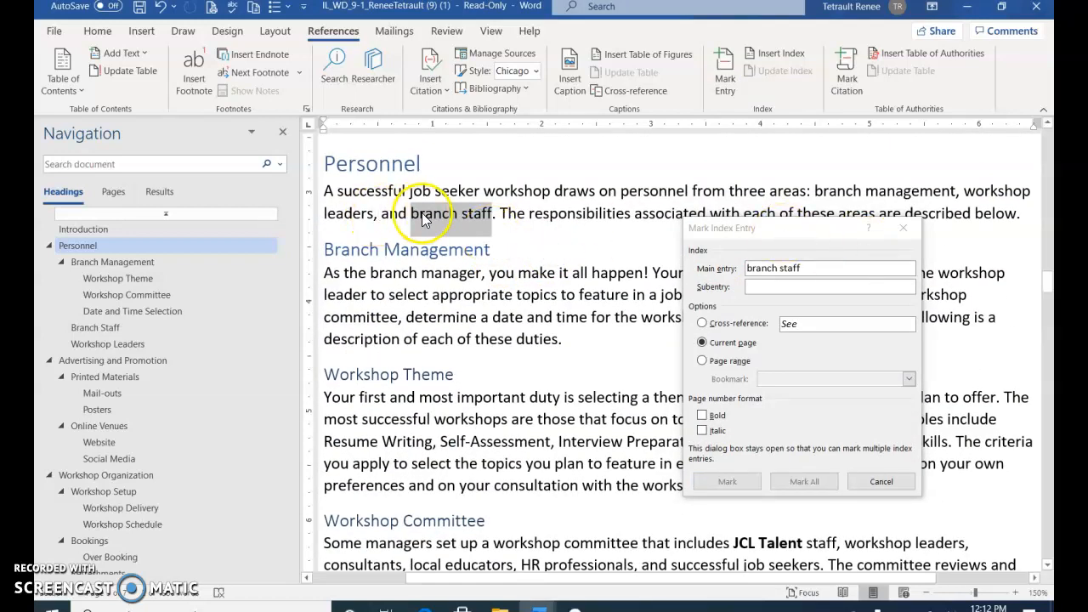
left_click(807, 237)
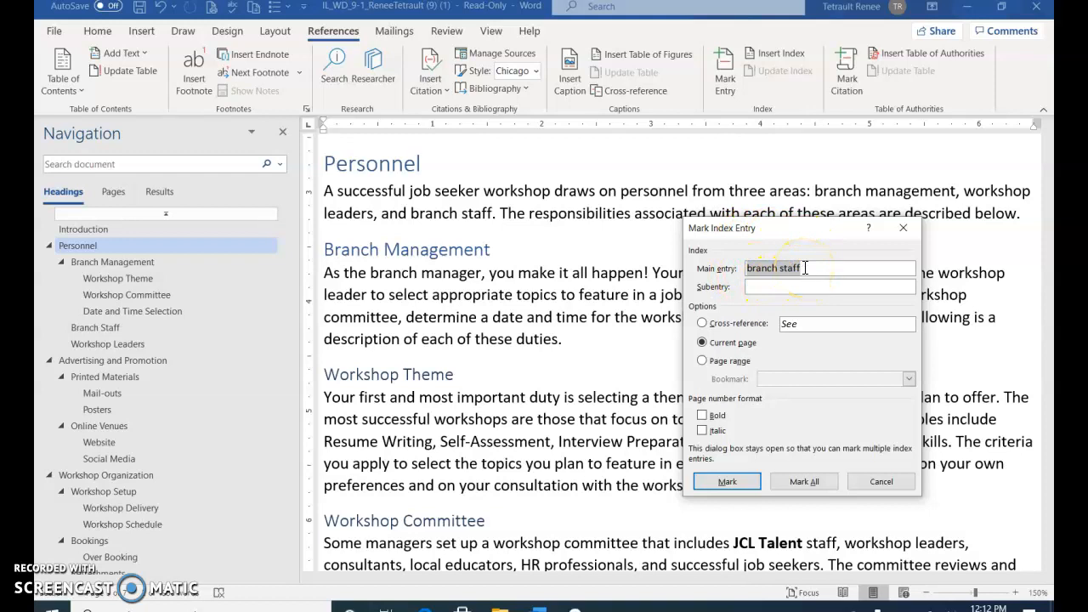
left_click(825, 489)
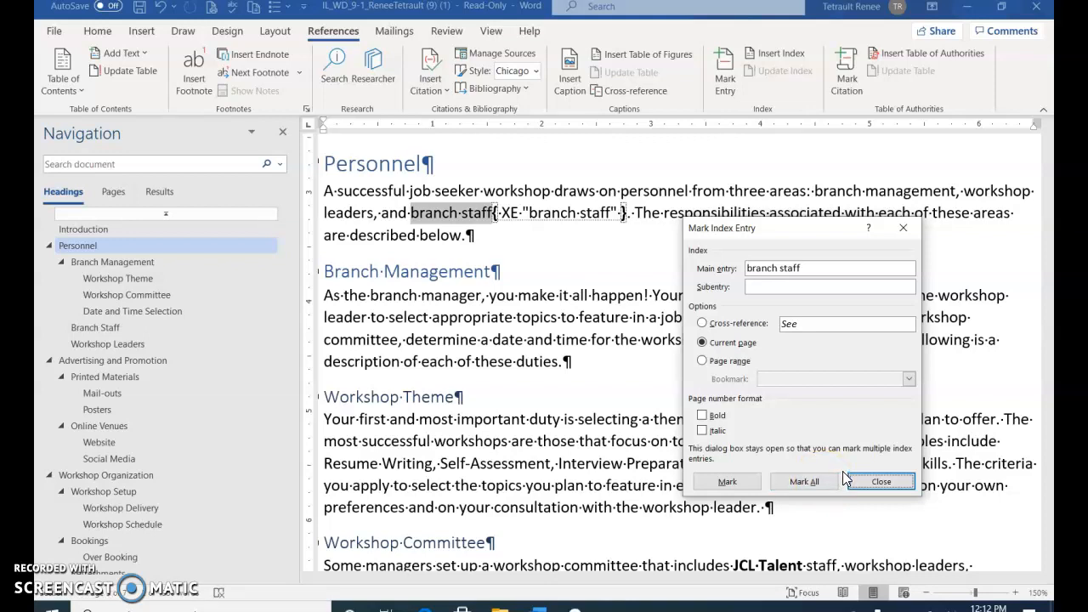
Search the document for "branch manager" and mark all of its occurrences as index entries
left_click_drag(786, 241, 823, 258)
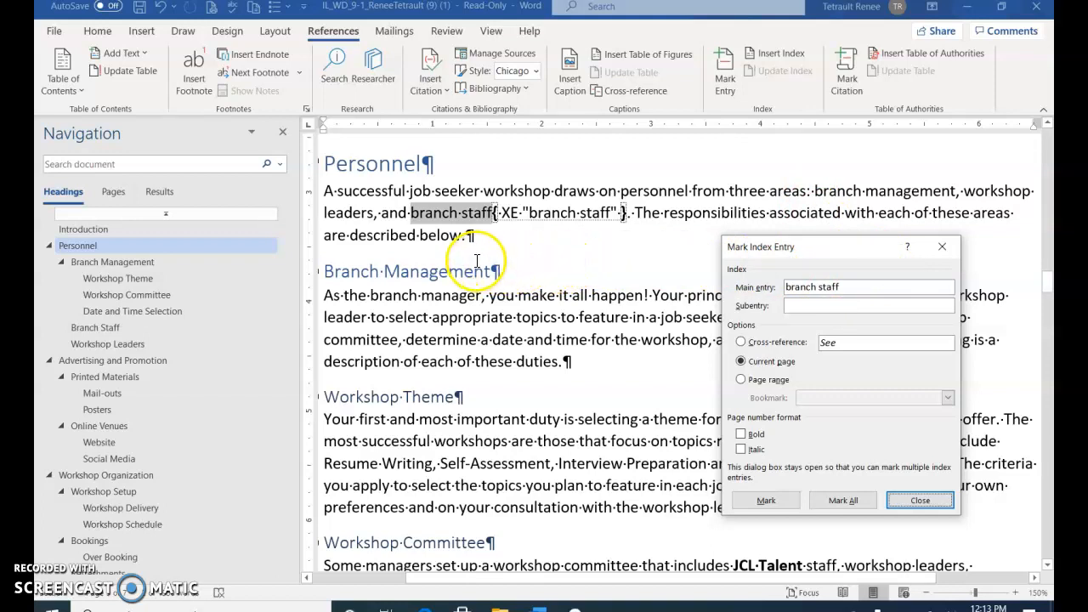
left_click(520, 295)
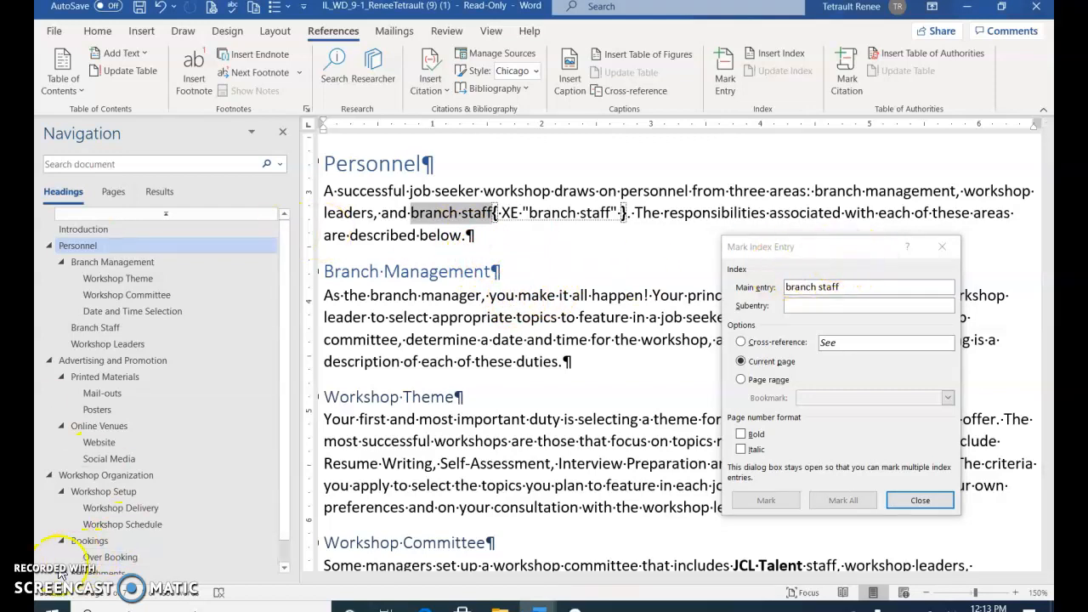
left_click(123, 165)
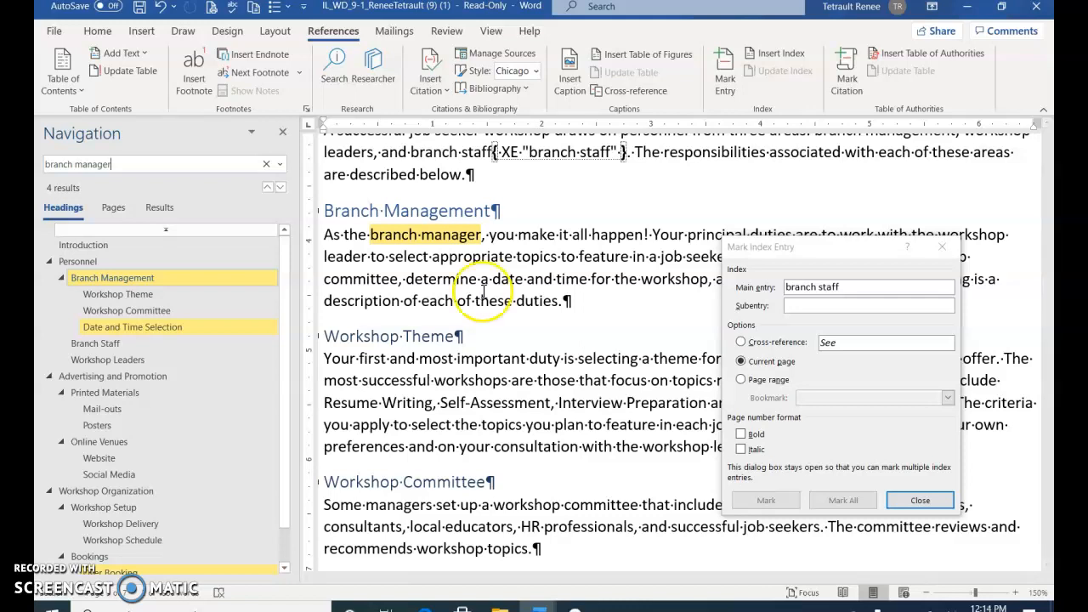
left_click(833, 257)
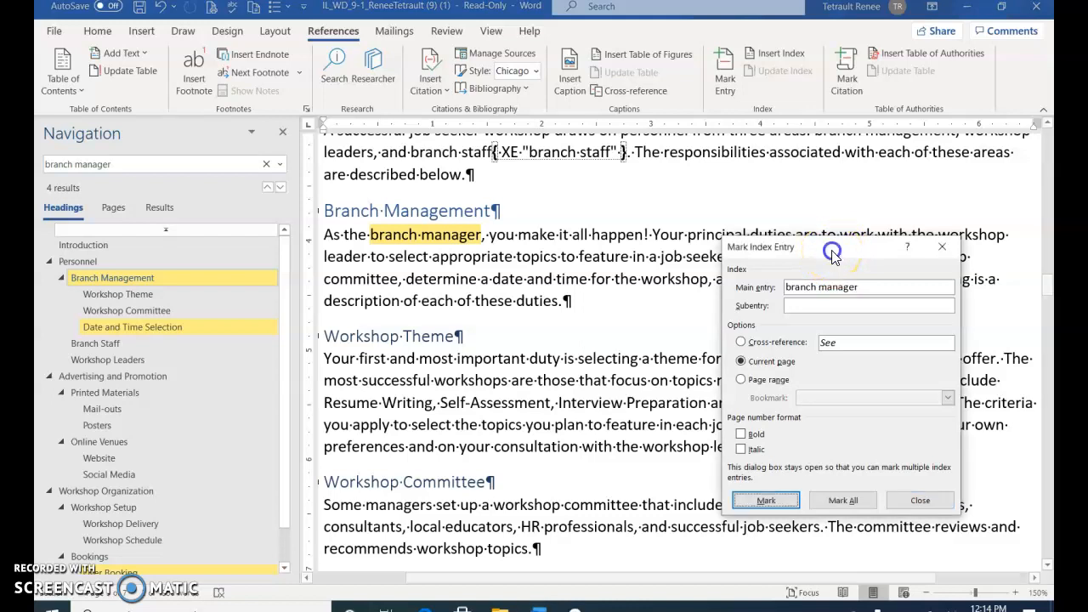
left_click(895, 288)
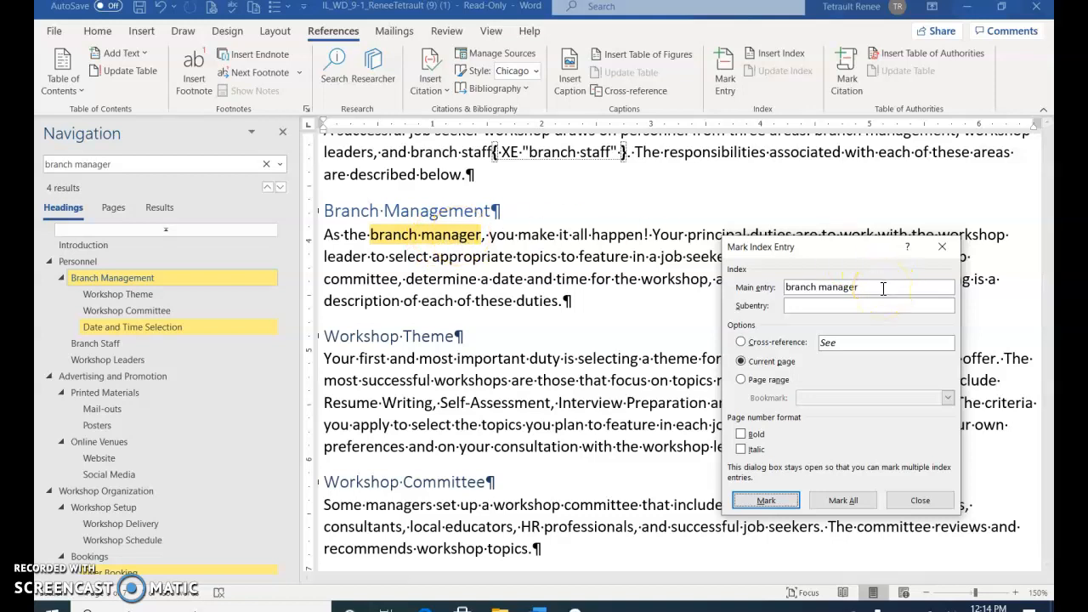
left_click(842, 499)
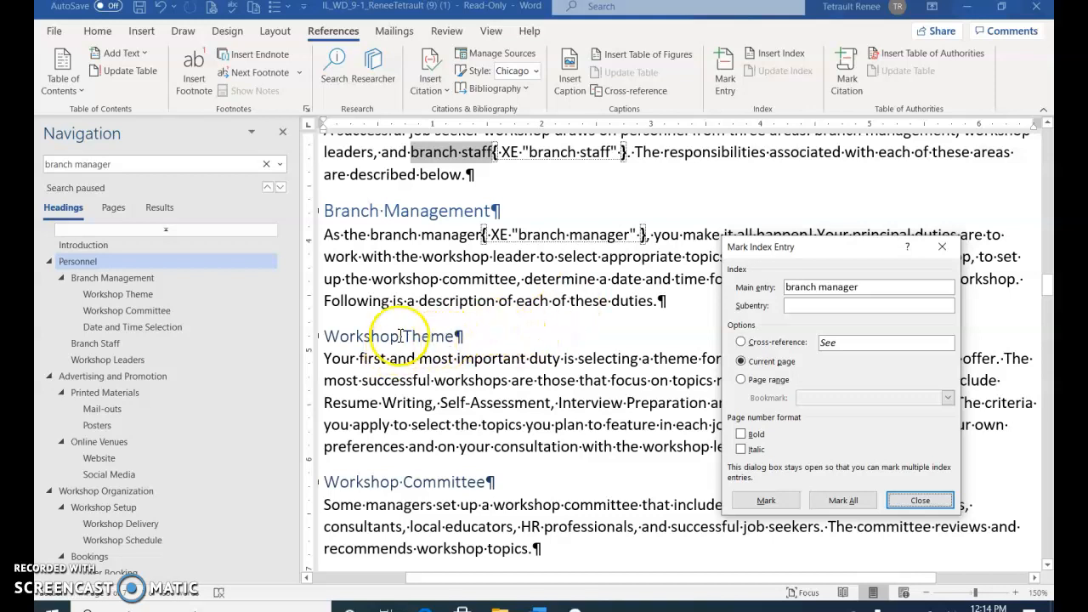
left_click(500, 344)
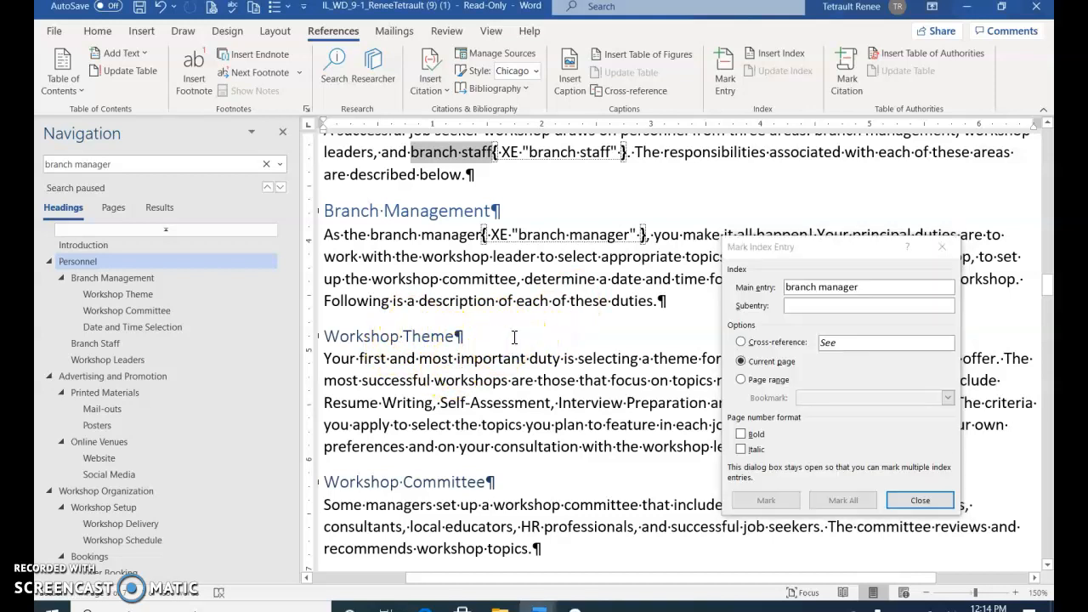